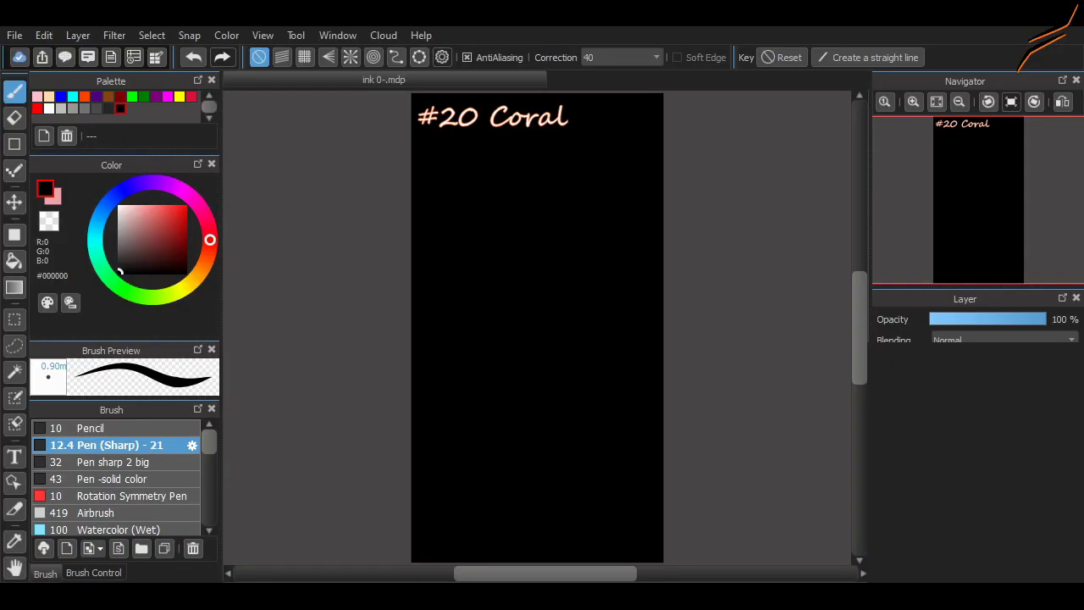
scroll(537, 346, "down", 1)
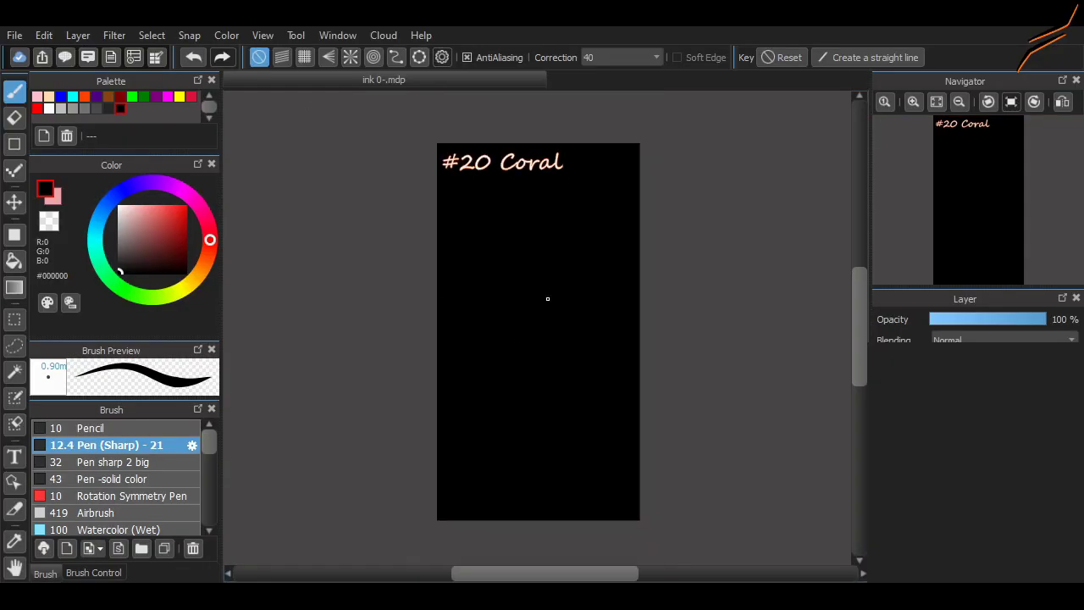
scroll(547, 298, "up", 1)
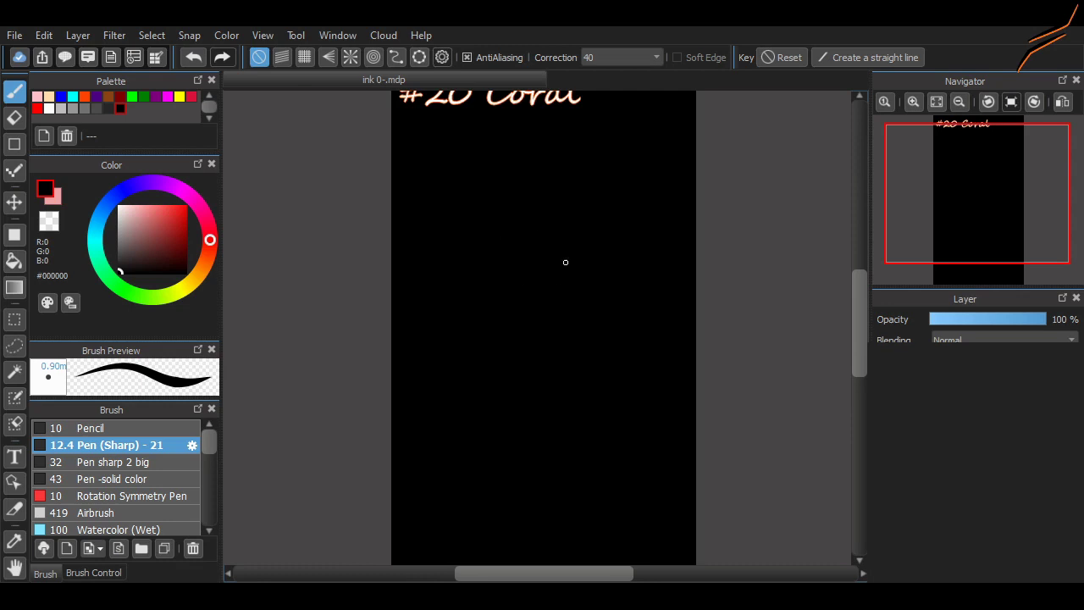
left_click(132, 96)
left_click_drag(481, 324, 533, 326)
key("ctrl+z")
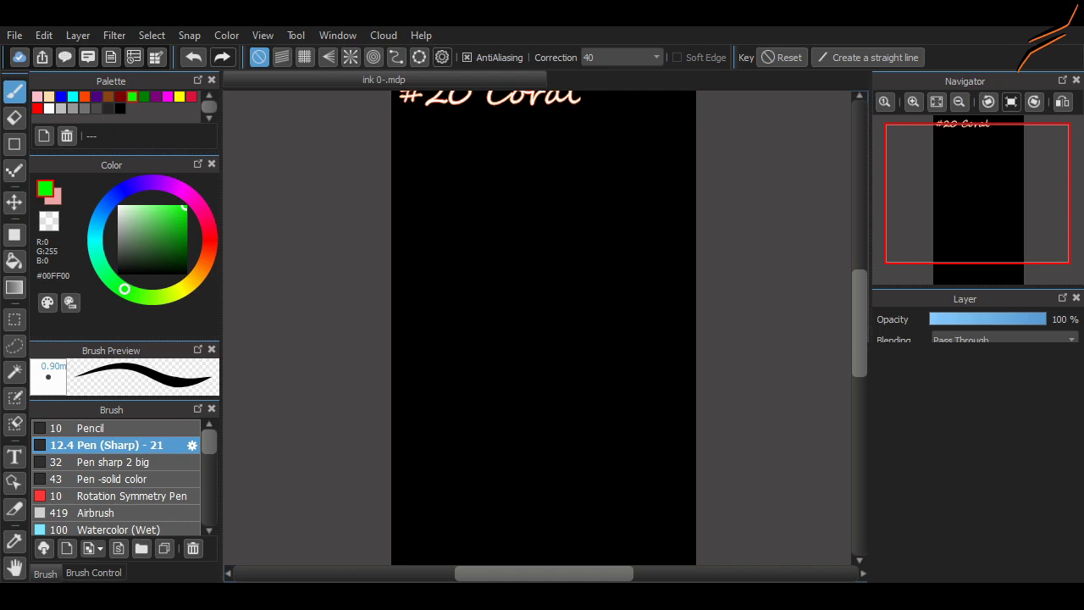
Choose cyan (#00FFFF) and sketch the curved outline of the creature's head in the lower part of the canvas
scroll(544, 327, "down", 1)
scroll(544, 327, "up", 1)
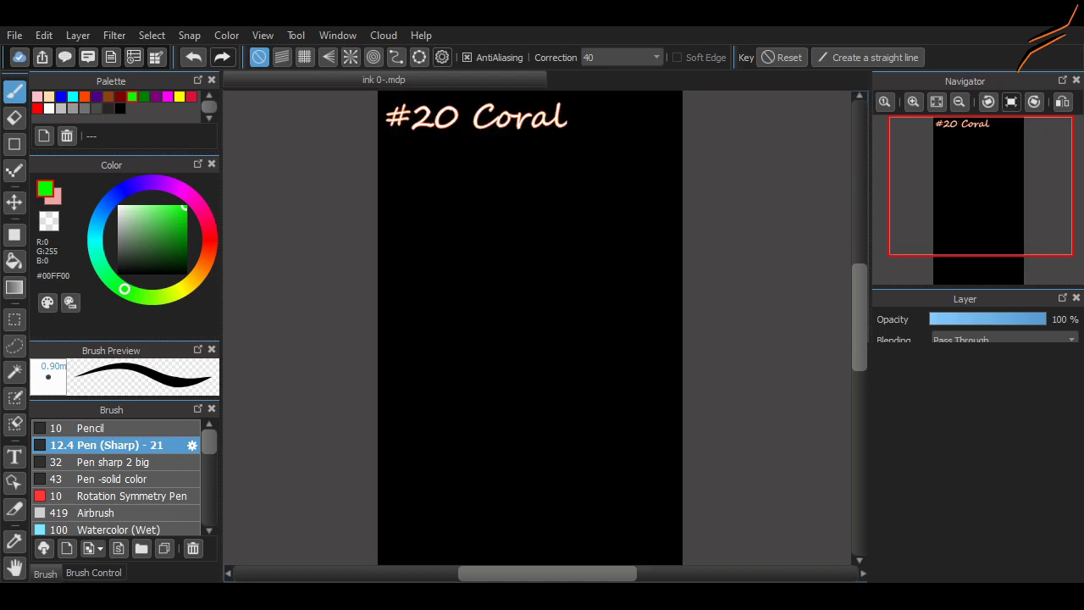
left_click(73, 95)
key("ctrl+z")
scroll(474, 314, "up", 2)
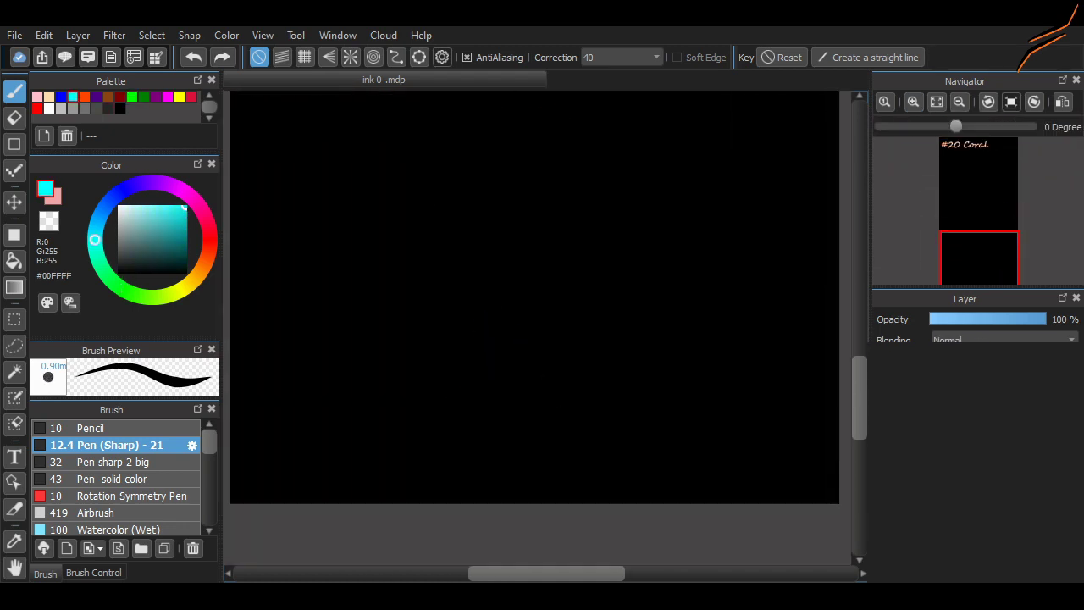
scroll(456, 323, "down", 1)
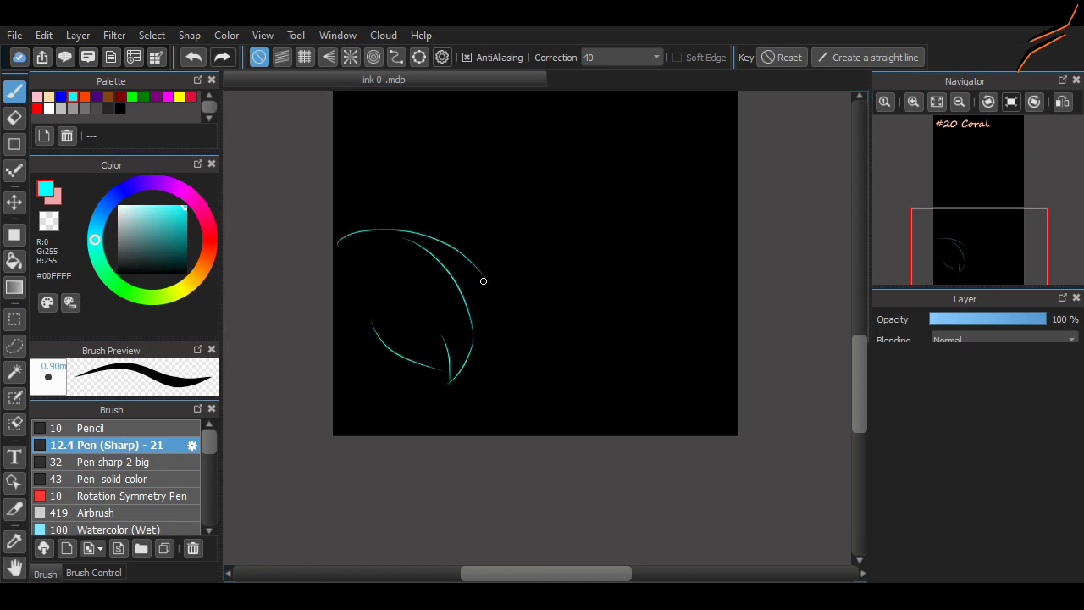
Select the head sketch, flip it horizontally, reposition it near the canvas's edge and clear the selection
key("m")
left_click_drag(350, 198, 502, 394)
key("ctrl+t")
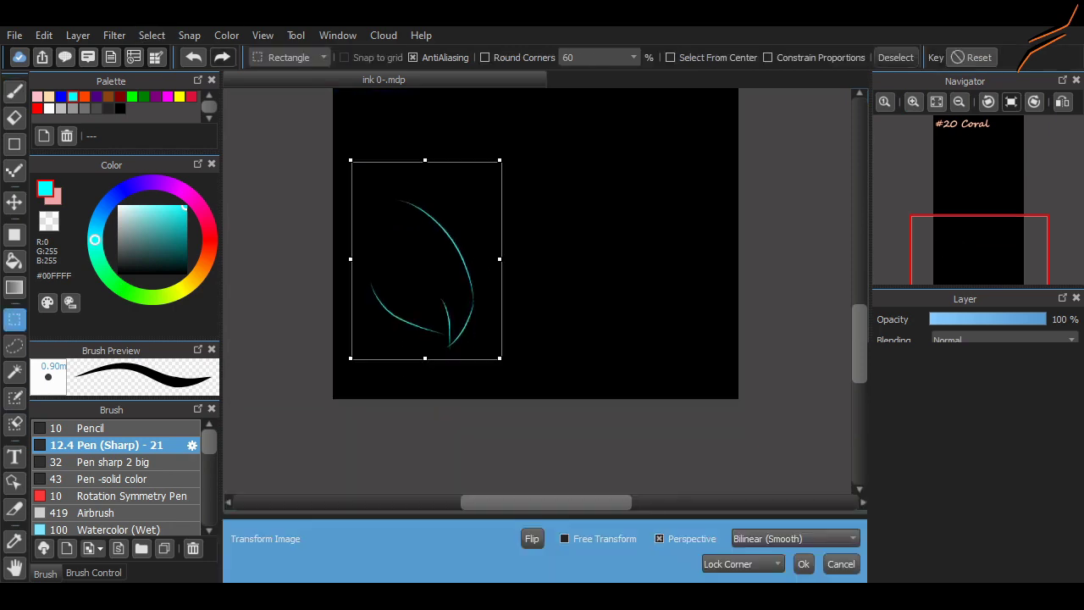
left_click(532, 539)
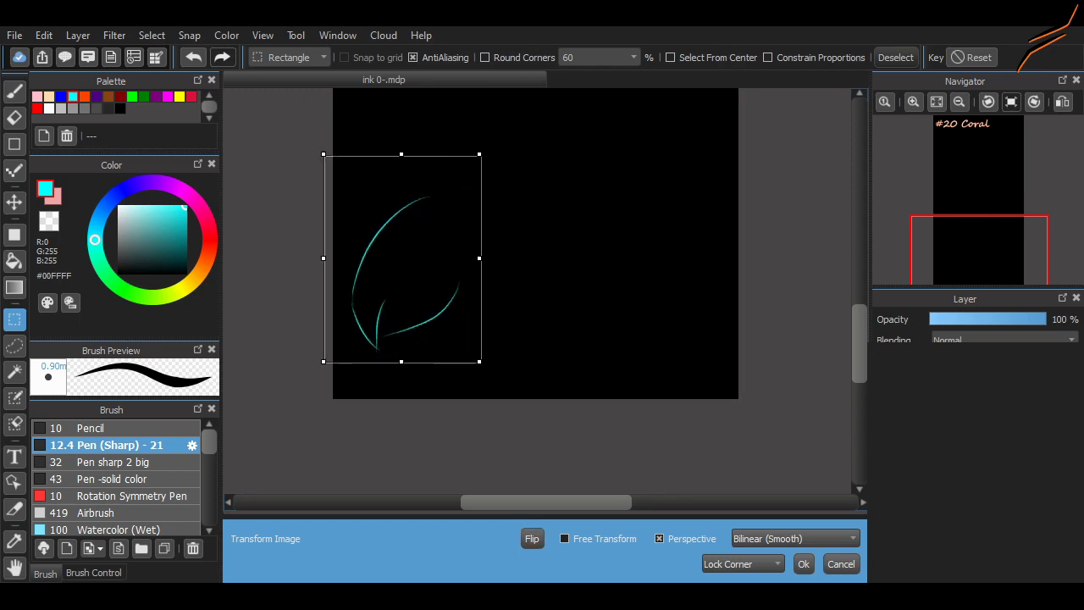
left_click(803, 564)
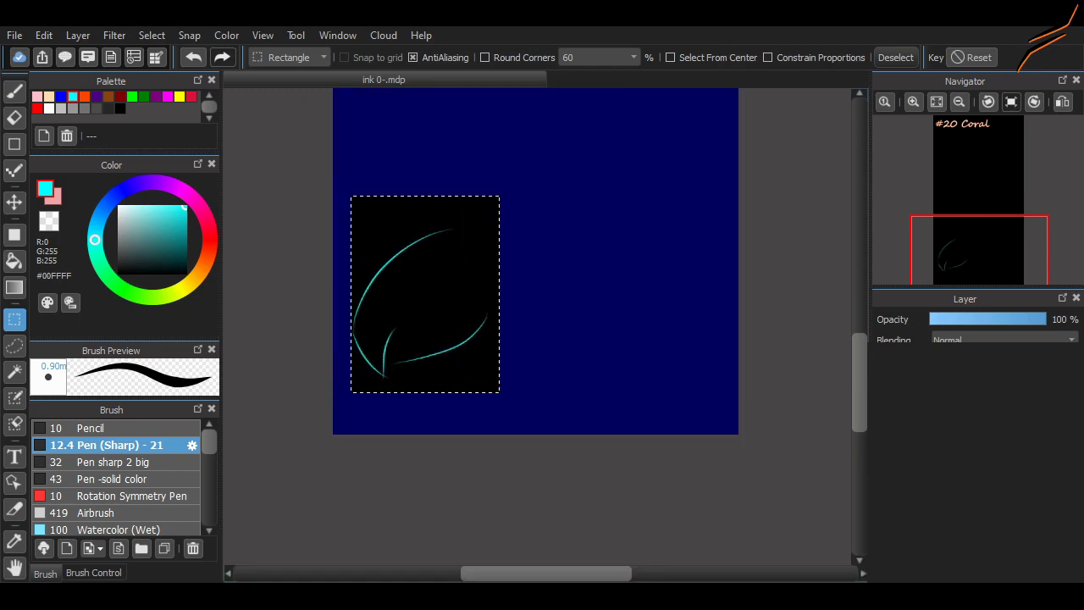
key("ctrl+d")
Sketch the back edge of the head, the neck lines and the large oval shell behind it with the pen
key("b")
left_click_drag(449, 210, 491, 360)
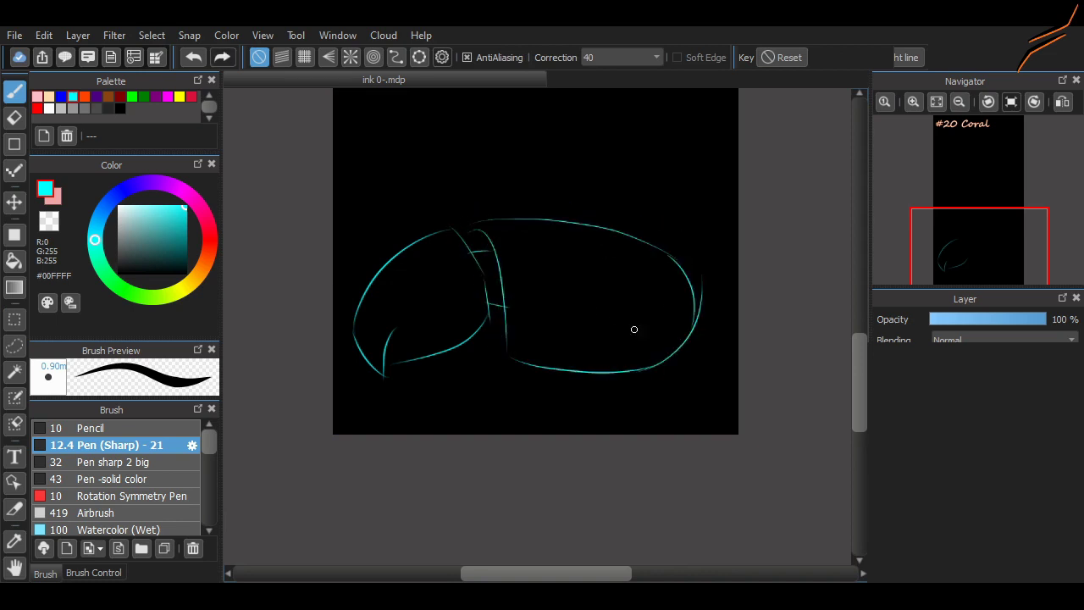
scroll(633, 329, "up", 3)
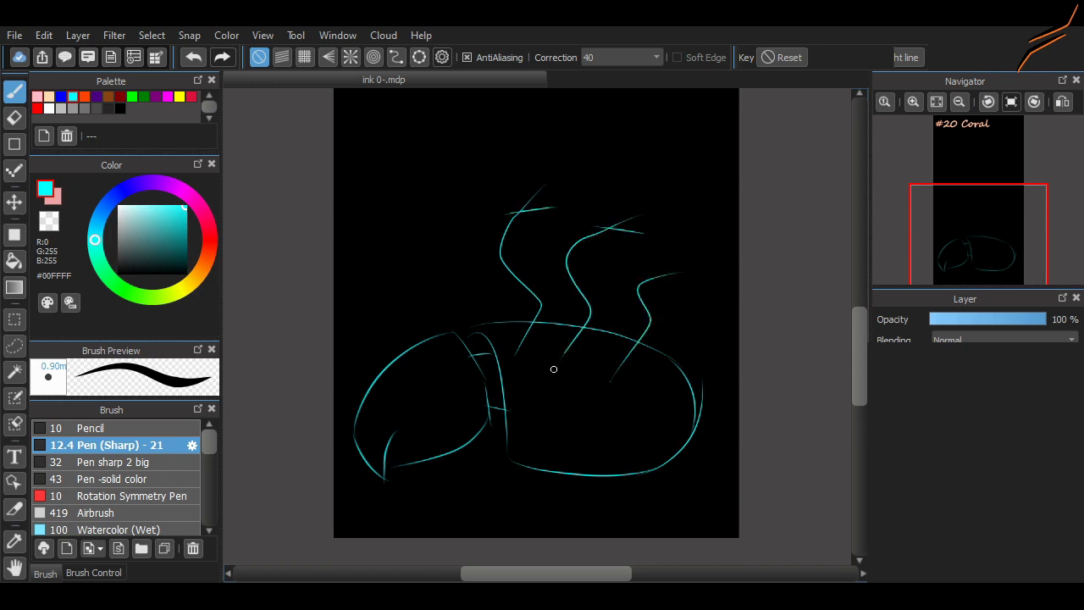
Undo the three wavy strokes above the shell and sketch tall curving, branching coral stems in their place
key("ctrl+z")
key("ctrl+z")
key("ctrl+z")
left_click_drag(529, 356, 632, 157)
left_click_drag(513, 178, 553, 269)
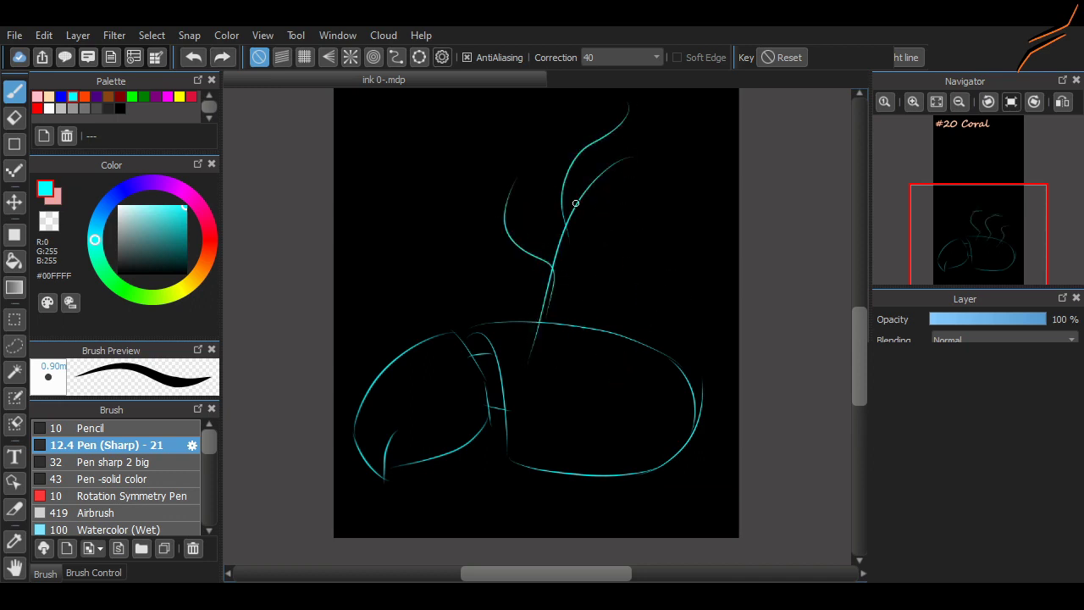
left_click_drag(571, 366, 527, 205)
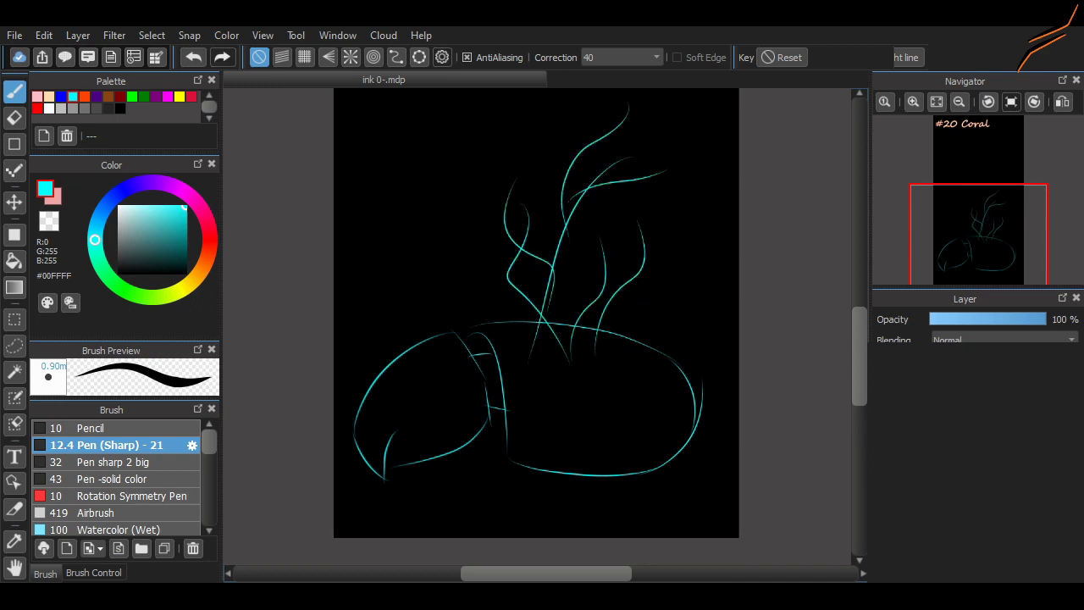
left_click_drag(321, 234, 393, 212)
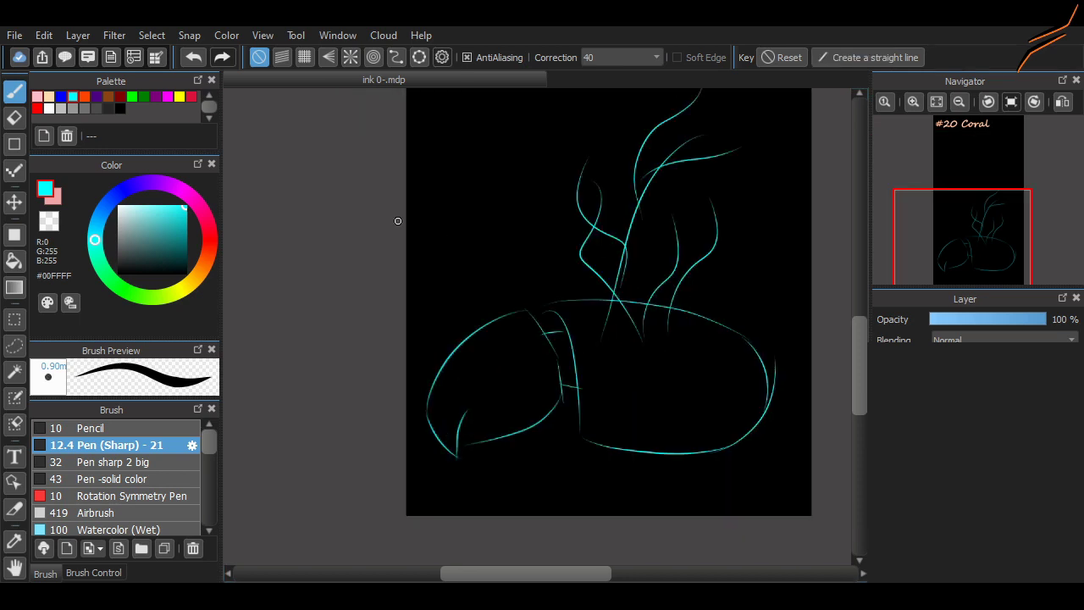
left_click_drag(563, 330, 438, 329)
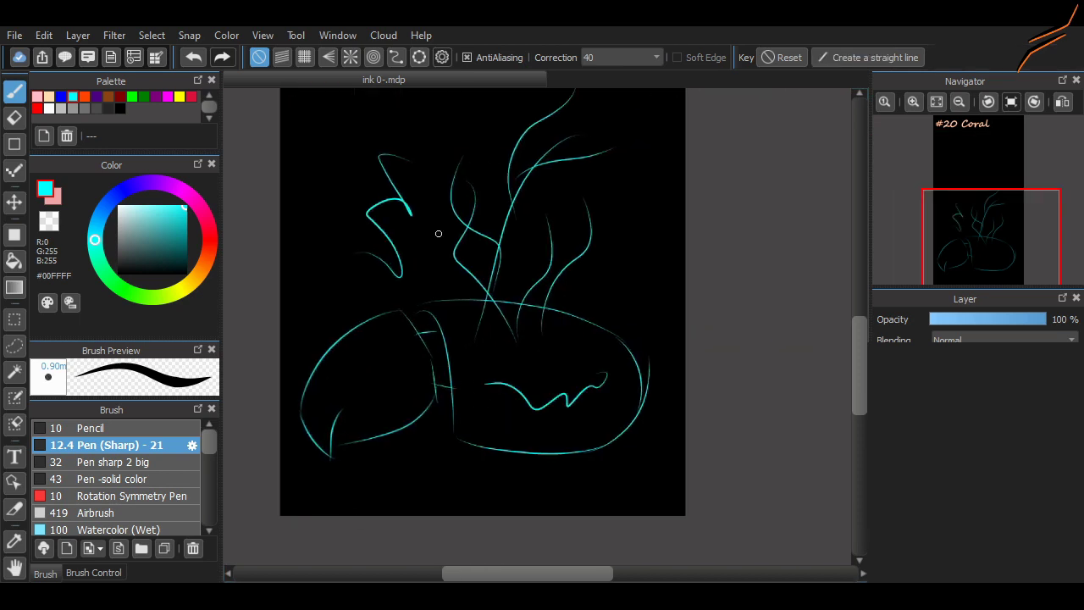
key("ctrl+z")
key("ctrl+z")
key("ctrl+z")
Sketch the shell's rim and wavy contour lines, extra coral stems, the underside, the front flipper and the first face lines
left_click_drag(454, 390, 581, 374)
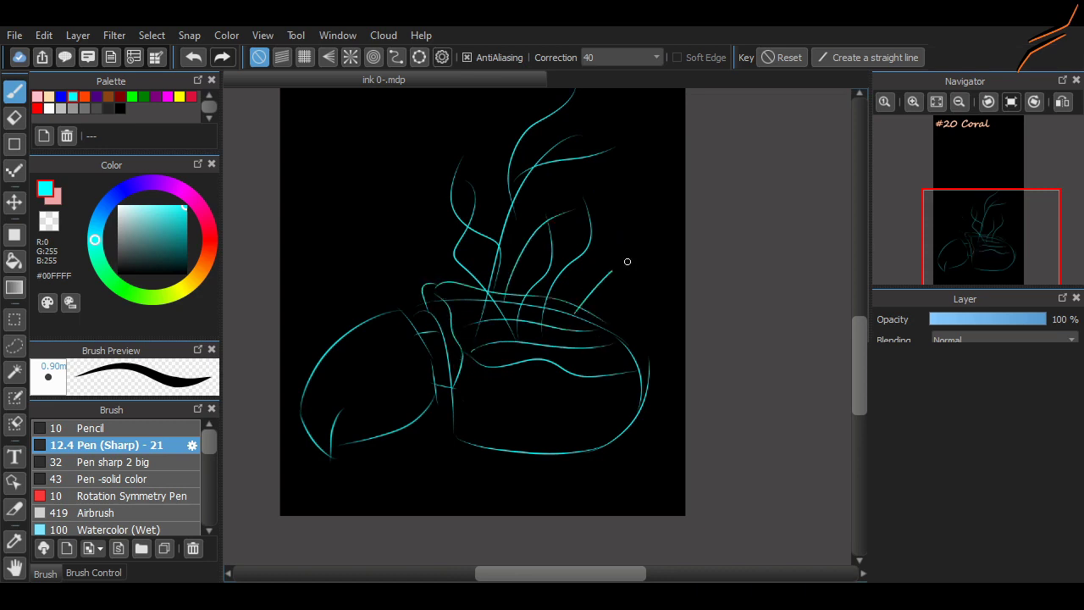
left_click_drag(628, 262, 640, 262)
scroll(455, 321, "down", 3)
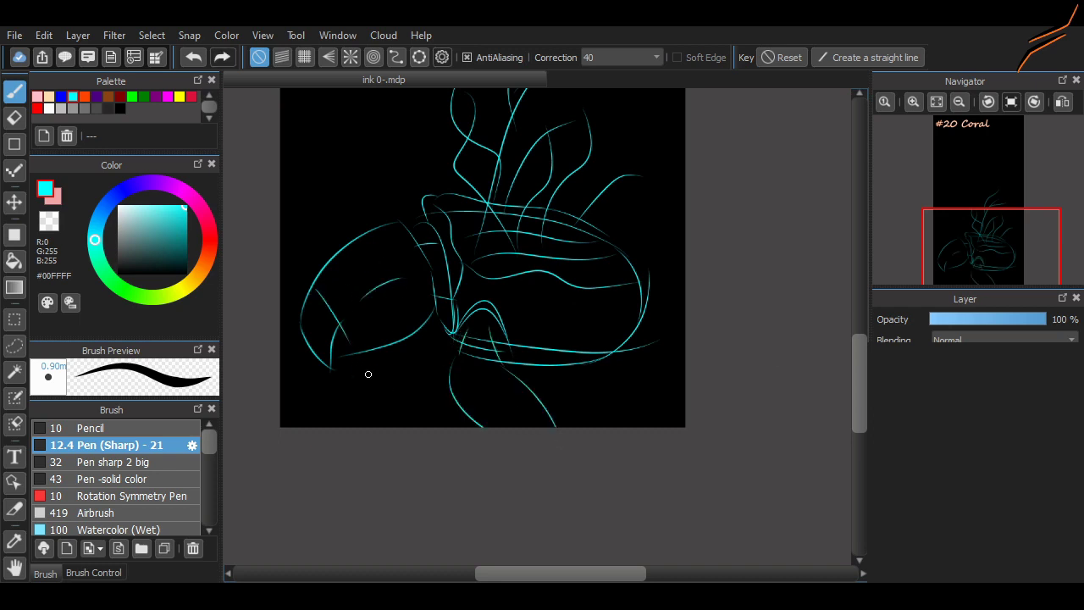
Lasso the head sketch, shrink it slightly and move it closer to the shell, and clear the selection
scroll(369, 374, "up", 2)
key("m")
left_click_drag(334, 440, 468, 157)
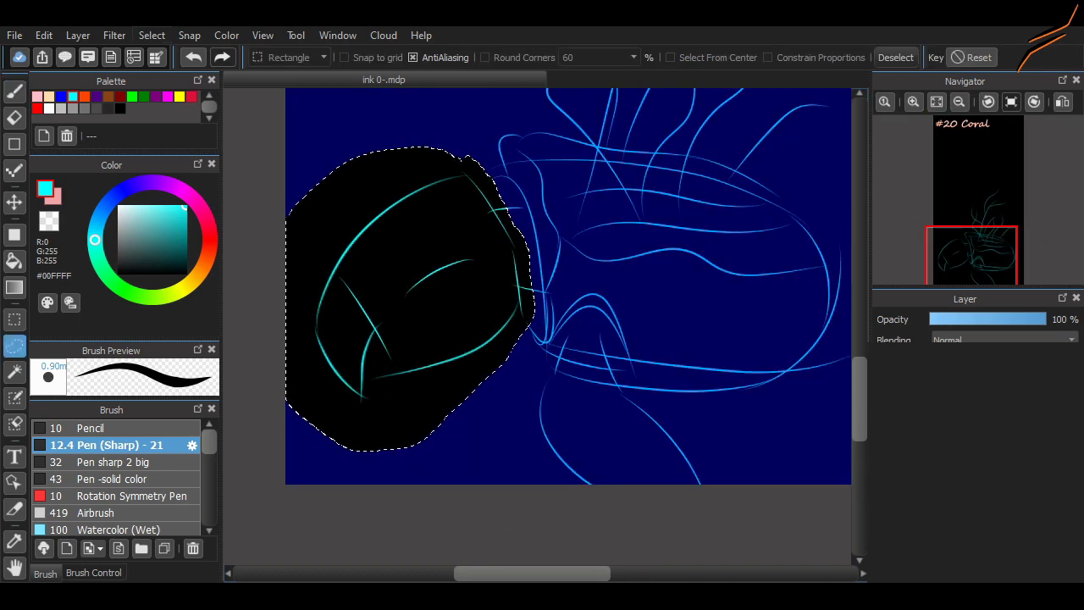
key("ctrl+t")
left_click_drag(394, 242, 439, 267)
key("Return")
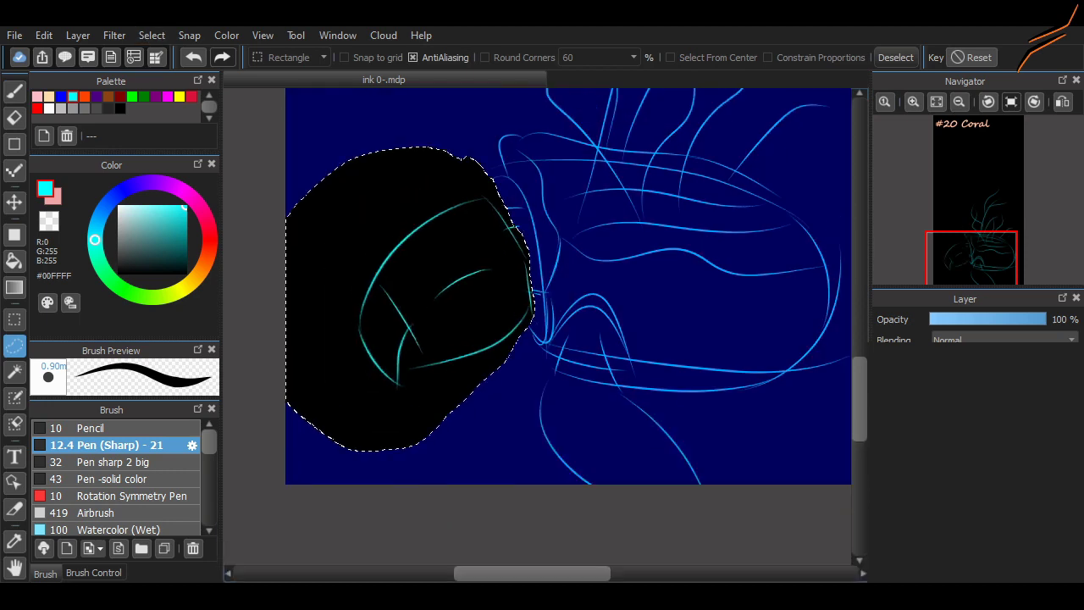
key("ctrl+d")
Sketch the rear flipper behind the shell and add small tube-shaped coral growths on the creature's head
key("b")
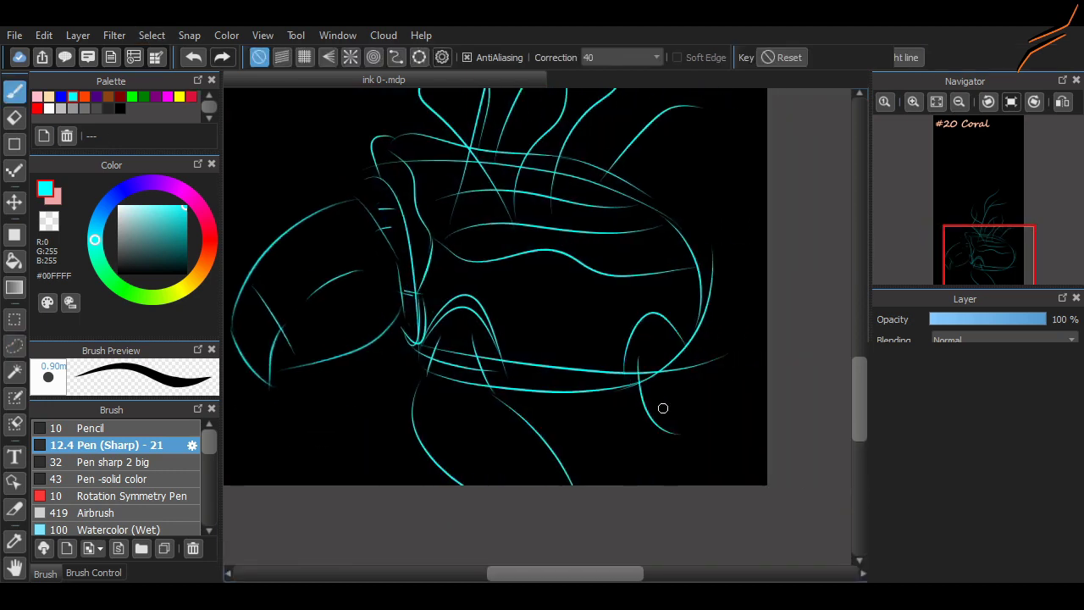
scroll(833, 393, "up", 3)
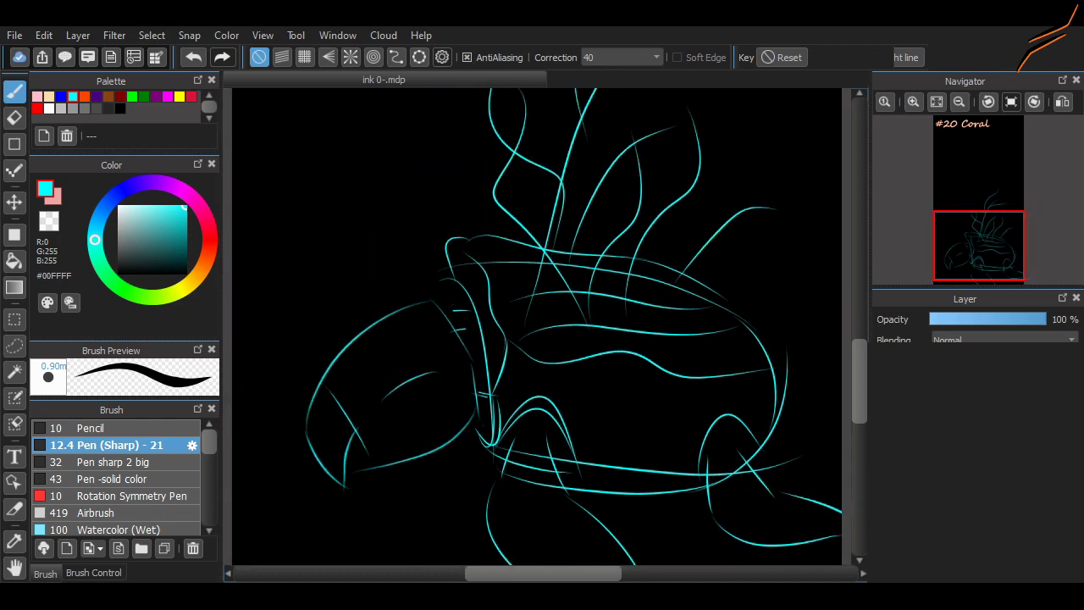
mouse_move(503, 395)
left_mouse_down()
mouse_move(465, 370)
mouse_move(539, 320)
left_mouse_up()
mouse_move(392, 424)
left_mouse_down()
mouse_move(443, 298)
mouse_move(505, 315)
left_mouse_up()
left_click_drag(447, 388, 464, 372)
left_click_drag(507, 432, 615, 387)
left_click_drag(538, 399, 557, 436)
Redraw the curved lines across the side of the head and sketch a pointed starfish shape with a ground line below it
key("ctrl+z")
key("ctrl+z")
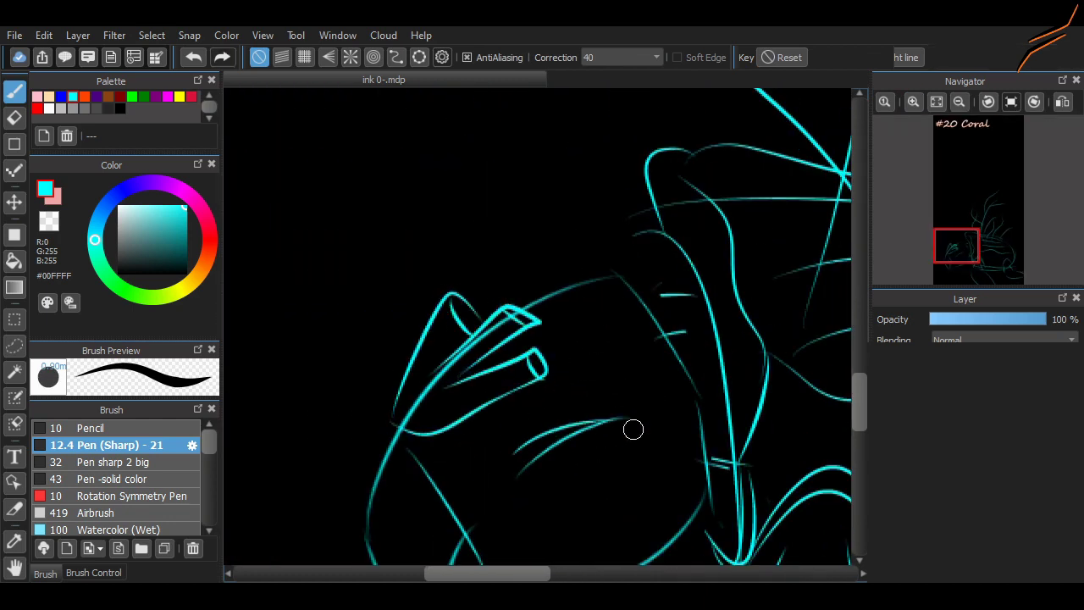
left_click_drag(511, 470, 631, 417)
left_click_drag(515, 447, 627, 399)
scroll(667, 416, "down", 5)
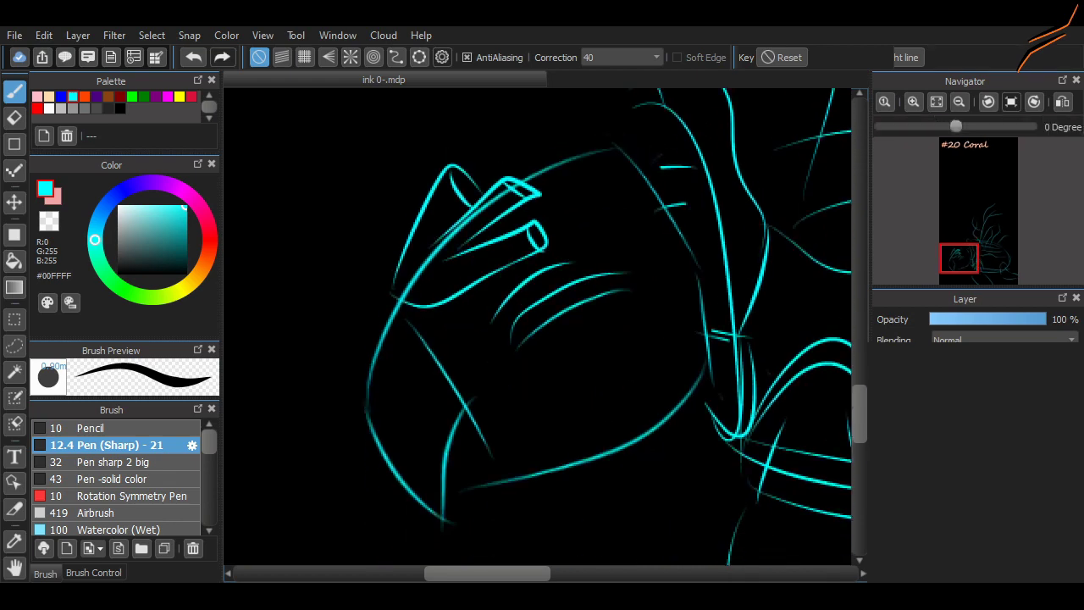
left_click_drag(383, 559, 370, 381)
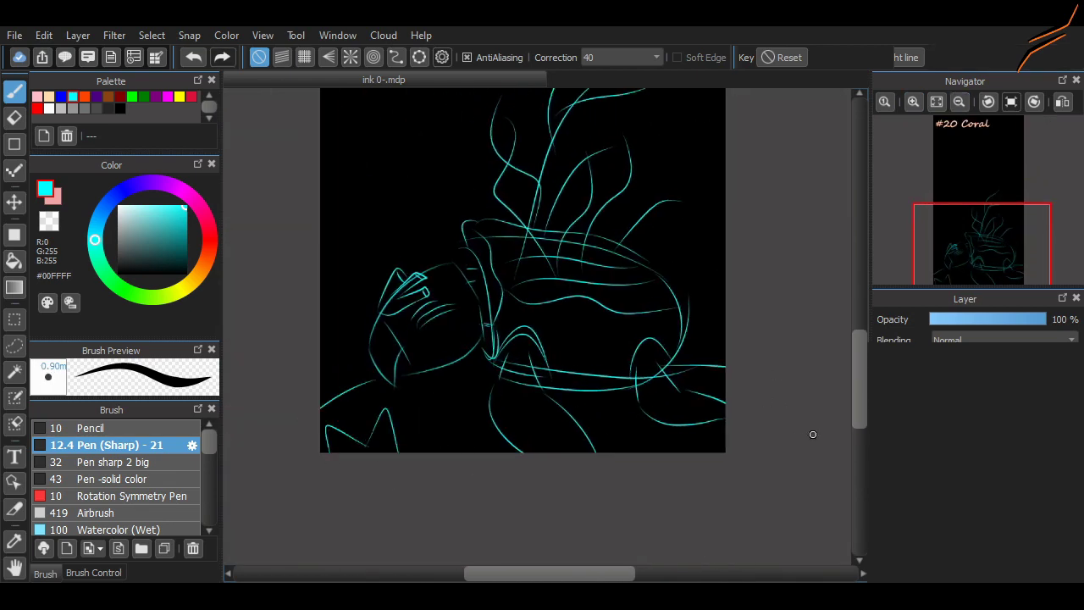
Select the whole creature sketch, enlarge and tilt it slightly, and move it up toward the title
scroll(812, 435, "up", 5)
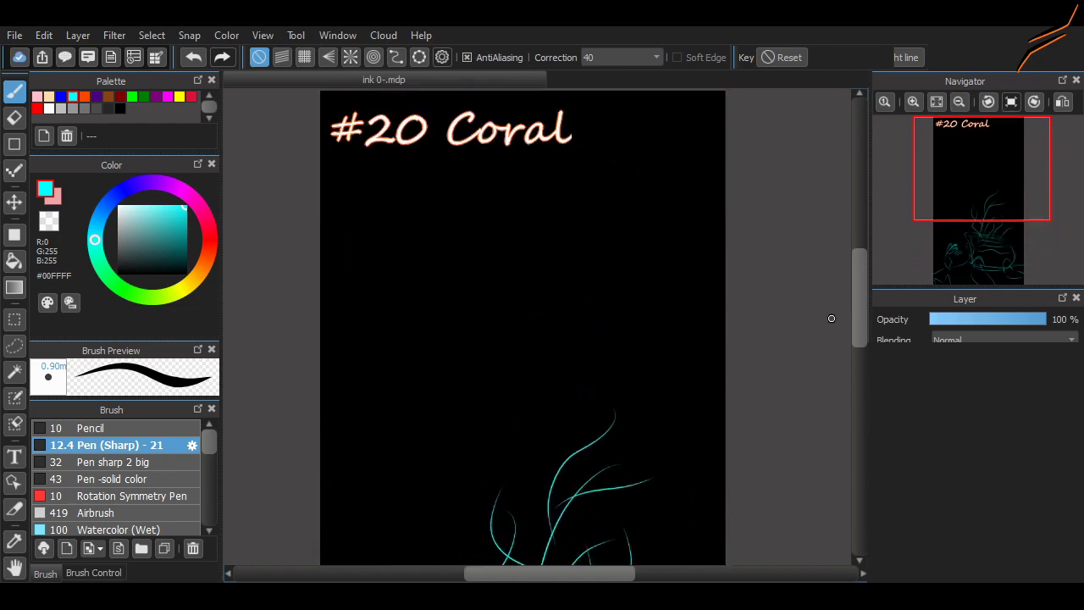
scroll(831, 318, "down", 1)
scroll(697, 363, "down", 3)
scroll(697, 362, "down", 1)
scroll(697, 362, "up", 2)
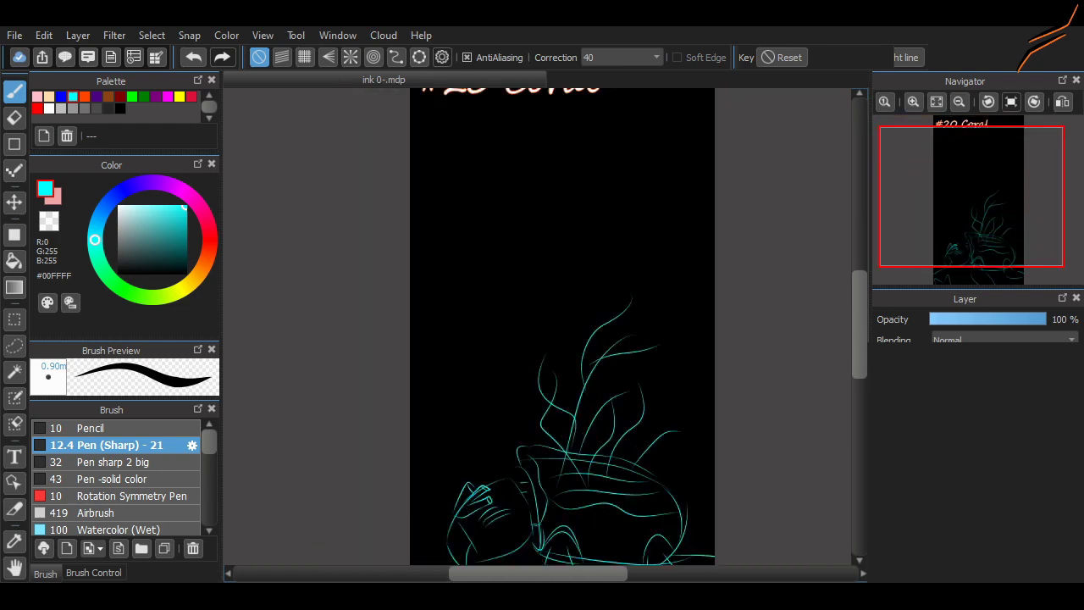
scroll(562, 381, "down", 2)
scroll(561, 381, "up", 2)
left_click(14, 320)
left_click_drag(392, 135, 794, 456)
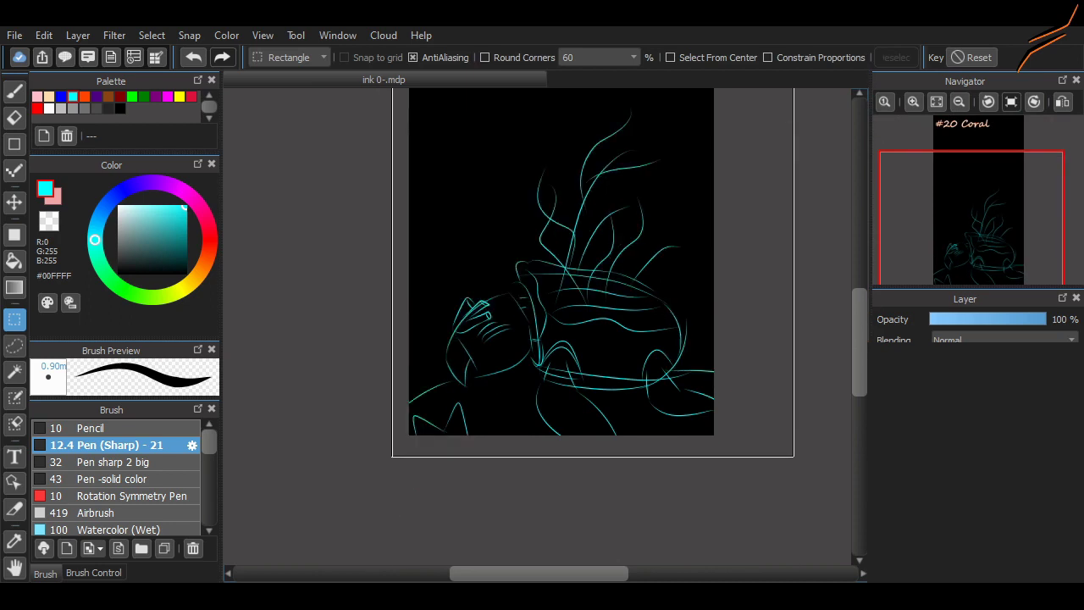
scroll(576, 302, "down", 2)
key("ctrl+t")
left_click_drag(356, 368, 341, 367)
left_click_drag(509, 293, 527, 254)
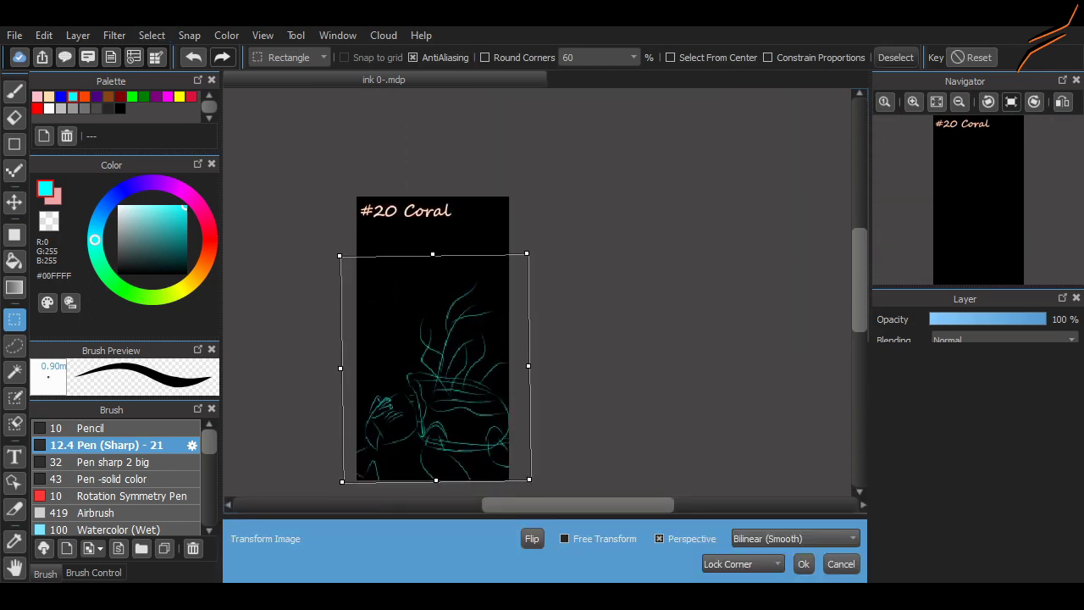
left_click_drag(439, 373, 434, 345)
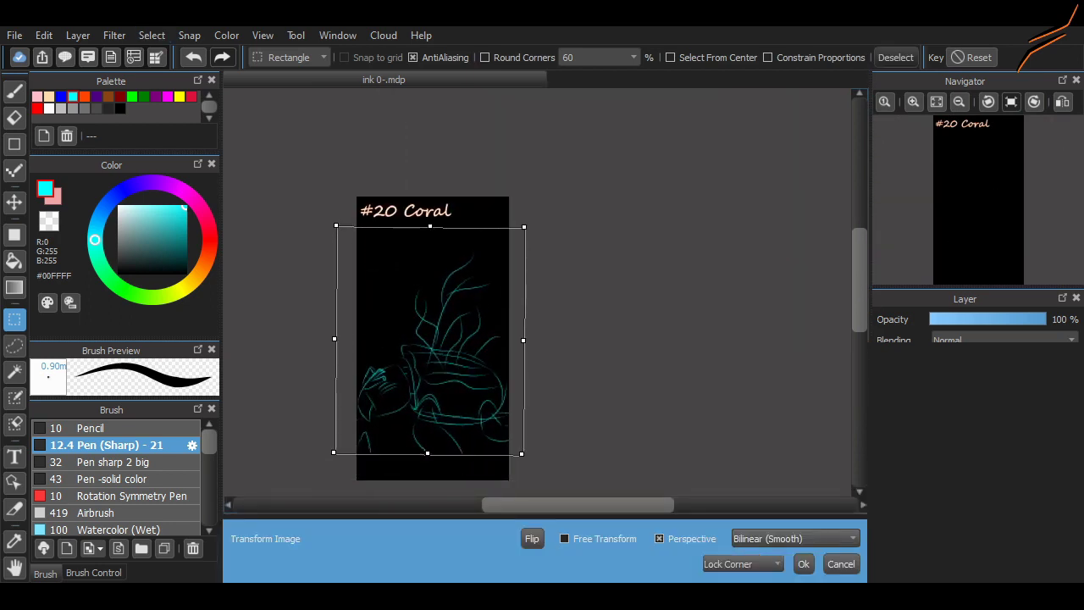
left_click(804, 564)
Extend the starfish and flipper outlines and sketch more pointed shapes along the bottom of the canvas, redoing unsatisfactory strokes
scroll(582, 438, "up", 2)
key("b")
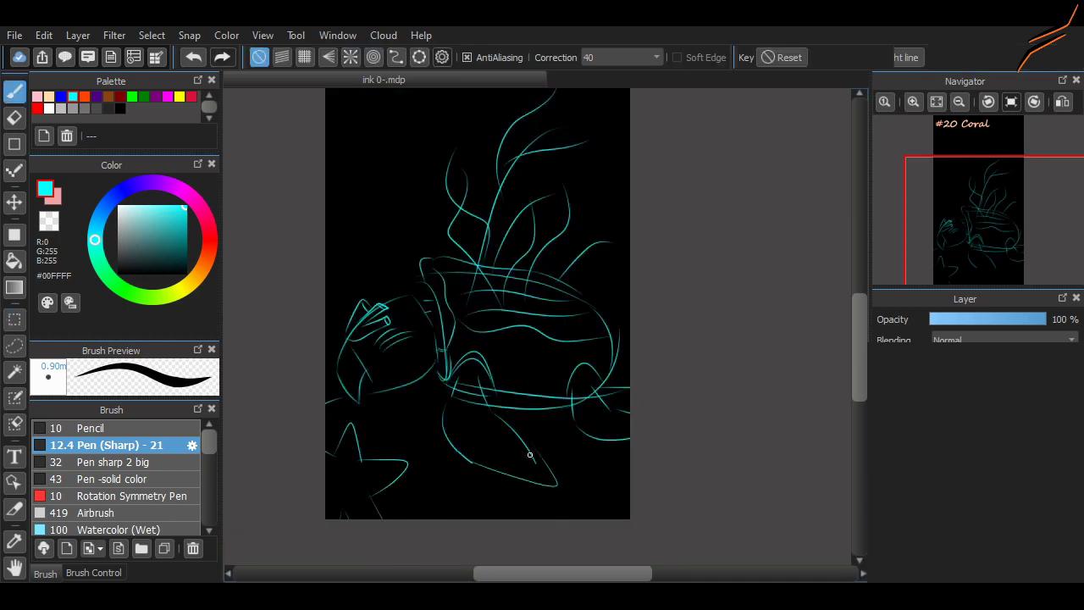
key("ctrl+z")
left_click_drag(525, 434, 457, 517)
key("ctrl+z")
left_click_drag(533, 415, 490, 503)
scroll(508, 466, "up", 1)
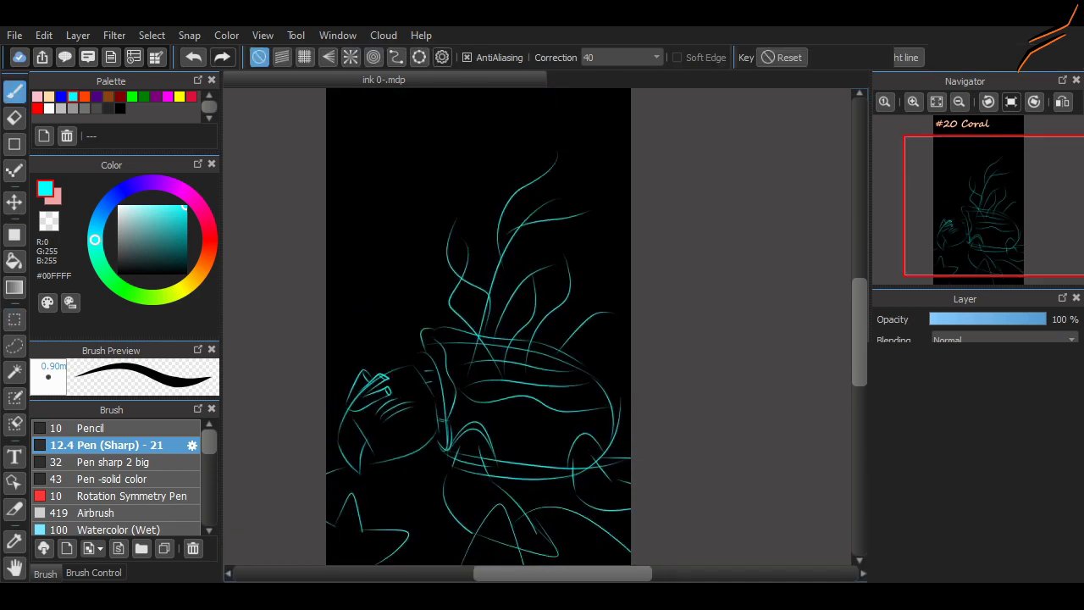
Sketch an additional long coral stem beside the others above the shell and undo the last unwanted stroke
scroll(446, 481, "up", 2)
scroll(706, 361, "up", 4)
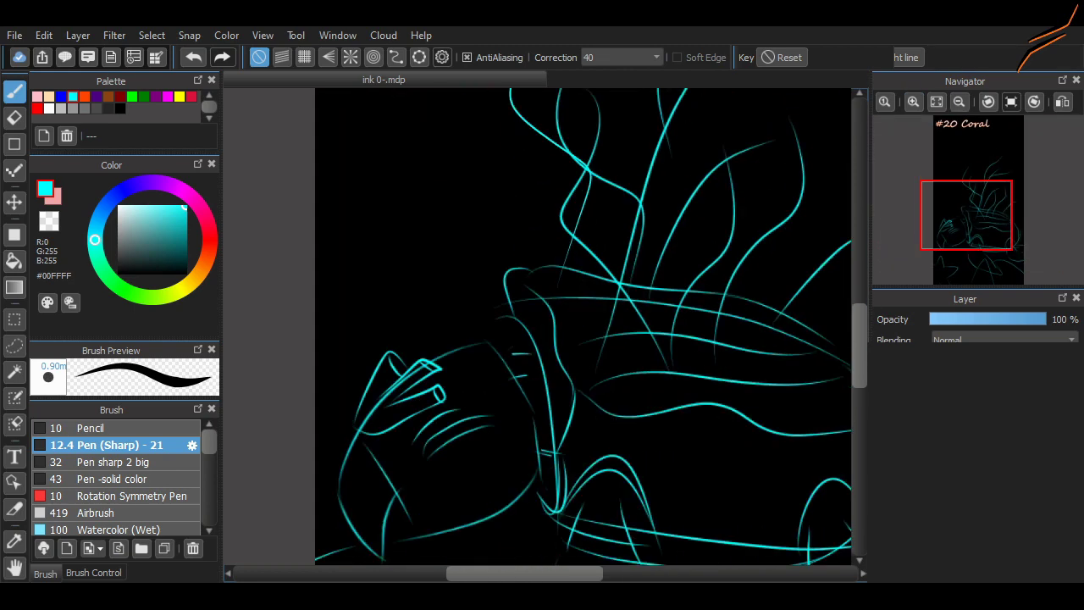
key("ctrl+z")
Set up the Pen -solid color brush in green (#00FF00) at size 19, undoing the thicker trial stroke
left_click(132, 95)
left_click(110, 478)
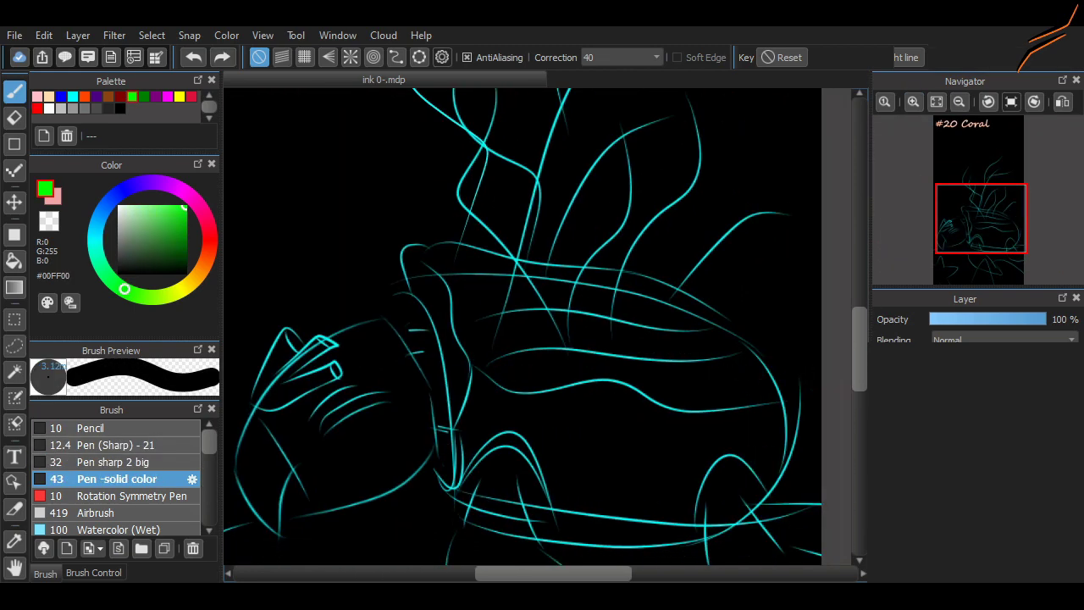
left_click_drag(540, 383, 628, 192)
left_click(93, 573)
key("ctrl+z")
Paint a thick green coral trunk rising from the shell, with branches spreading to both sides and a forked tip
left_click_drag(534, 386, 649, 127)
left_click_drag(670, 188, 563, 239)
mouse_move(458, 112)
left_mouse_down()
mouse_move(542, 236)
mouse_move(559, 334)
left_mouse_up()
left_click_drag(574, 294, 682, 243)
scroll(847, 345, "up", 3)
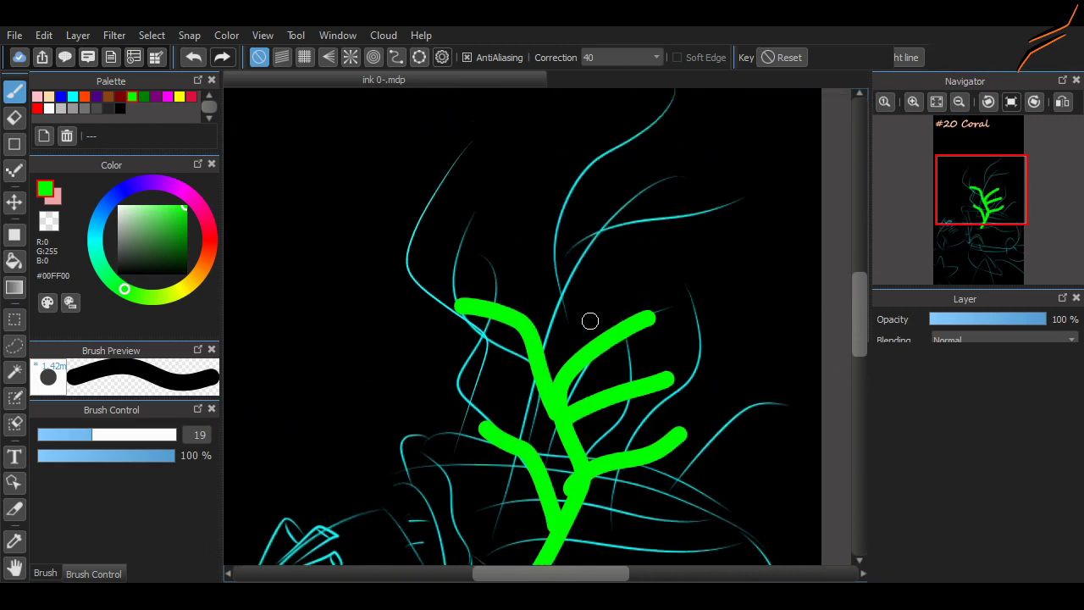
left_click_drag(631, 208, 503, 415)
left_click_drag(606, 140, 715, 158)
Switch from the solid color pen to the Airbrush
left_click(45, 574)
left_click(127, 495)
key("Down")
key("Down")
key("Down")
key("Down")
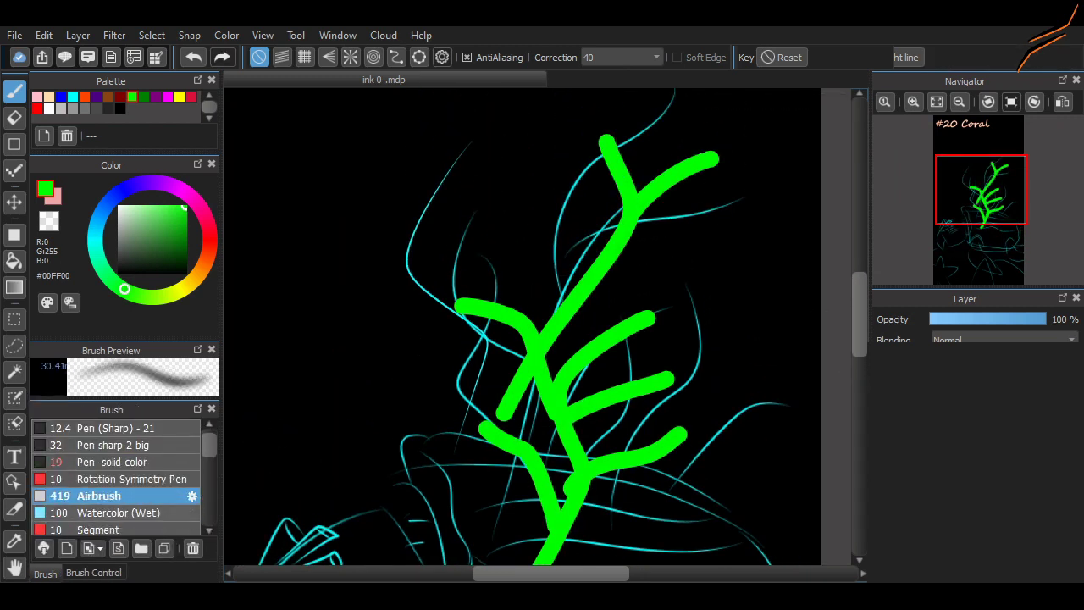
Set the G Pen to size 44 with ooze 5, undoing the green trial strokes
left_click(93, 574)
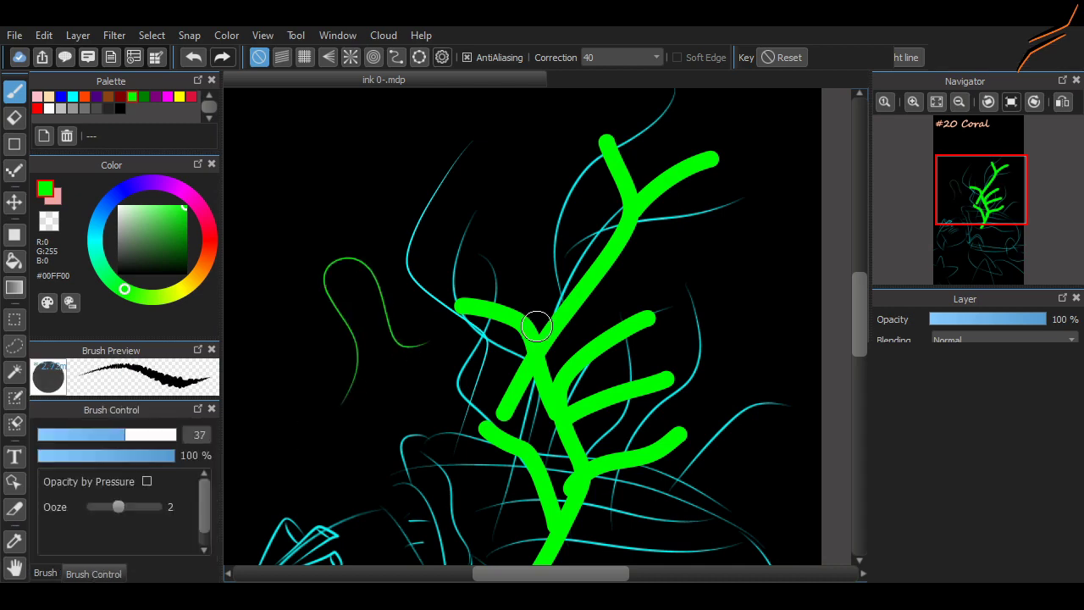
key("ctrl+z")
mouse_move(295, 371)
left_mouse_down()
mouse_move(363, 327)
mouse_move(398, 343)
left_mouse_up()
scroll(364, 330, "up", 3)
key("ctrl+z")
left_click_drag(118, 506, 143, 507)
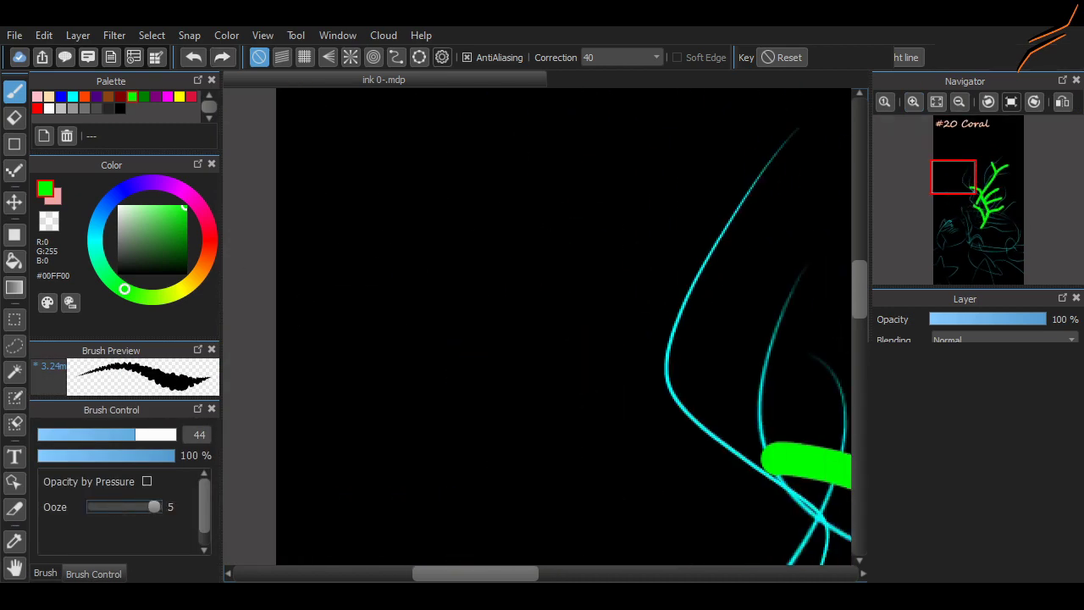
Test the oozing pen with several green strokes on the empty canvas beside the coral, undoing each one
left_click_drag(382, 271, 448, 254)
key("ctrl+z")
left_click_drag(377, 419, 366, 246)
key("ctrl+z")
mouse_move(375, 350)
left_mouse_down()
mouse_move(474, 407)
mouse_move(497, 225)
left_mouse_up()
key("ctrl+z")
key("ctrl+z")
Enable opacity by pressure, set the ooze to 2, and test the pen with a green stroke that is undone
left_click(146, 482)
left_click_drag(143, 507, 154, 507)
left_click_drag(390, 446, 439, 222)
key("ctrl+z")
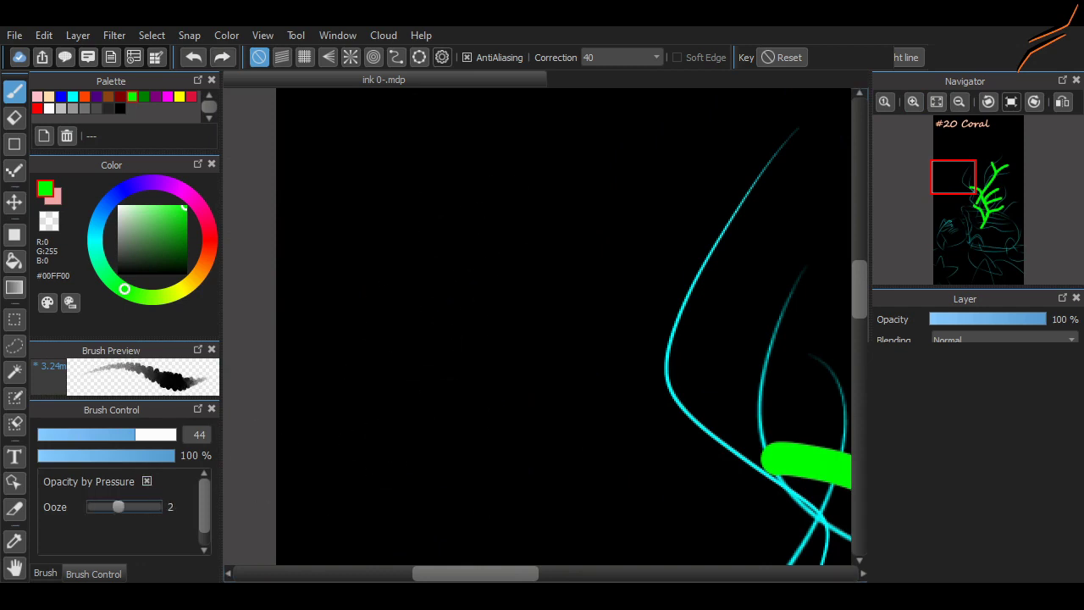
Try the Mapping Pen and the Edge Pen with green strokes beside the coral, undoing each trial
left_click(45, 573)
left_click(106, 513)
left_click_drag(390, 449, 520, 390)
key("ctrl+z")
left_click(101, 529)
left_click_drag(377, 475, 523, 259)
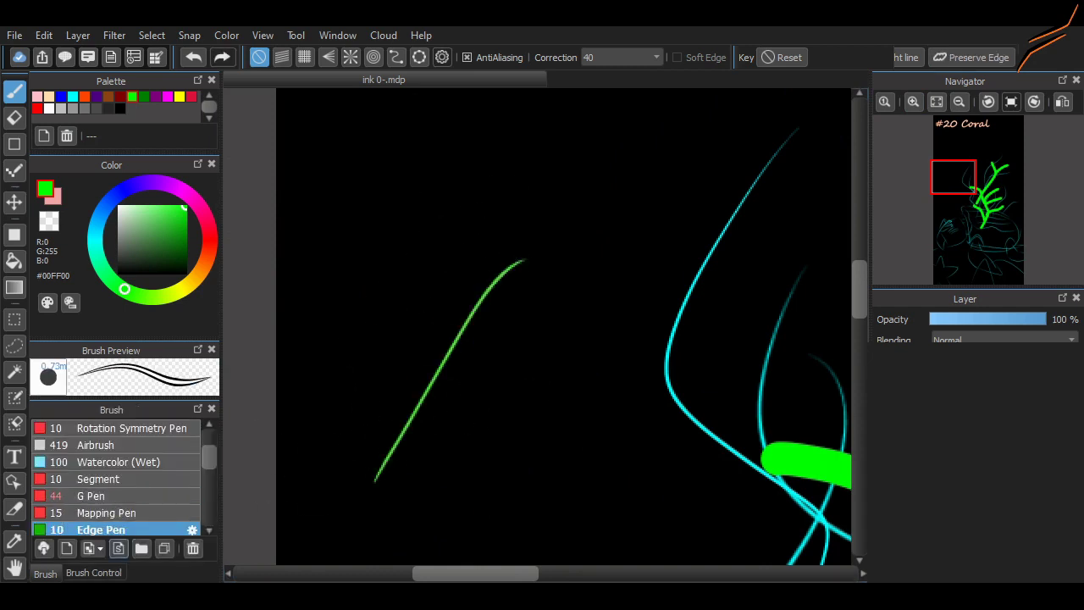
left_click(93, 573)
key("ctrl+z")
left_click_drag(373, 392, 519, 315)
key("ctrl+z")
Test the Edge Pen in red (#FF0000) at size 60 with edge width 61, undoing the trial strokes
left_click(49, 109)
left_click(37, 108)
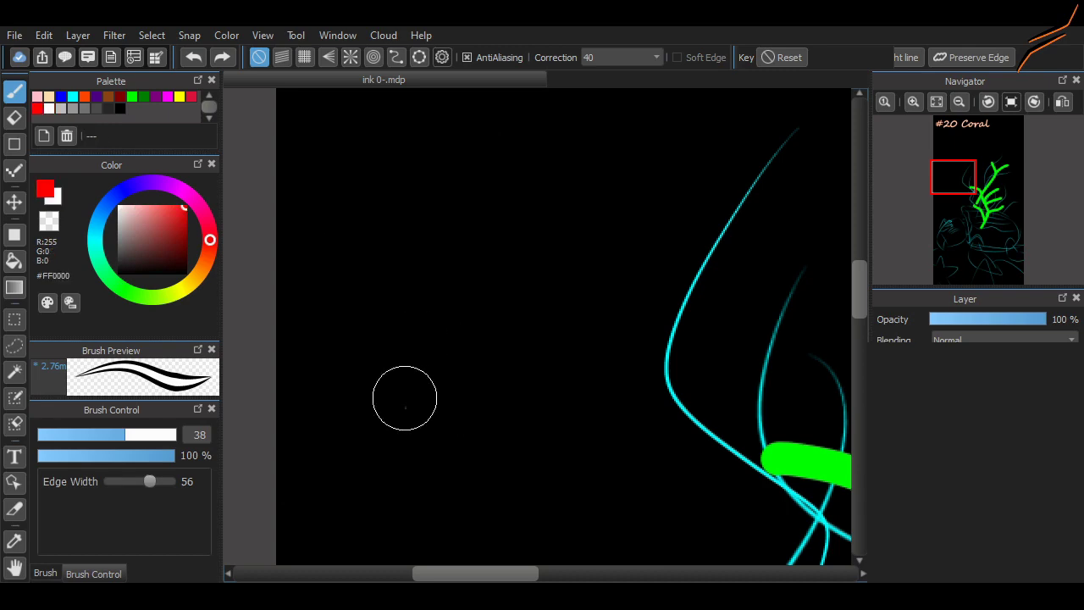
left_click_drag(483, 354, 537, 165)
key("ctrl+z")
left_click_drag(150, 481, 138, 481)
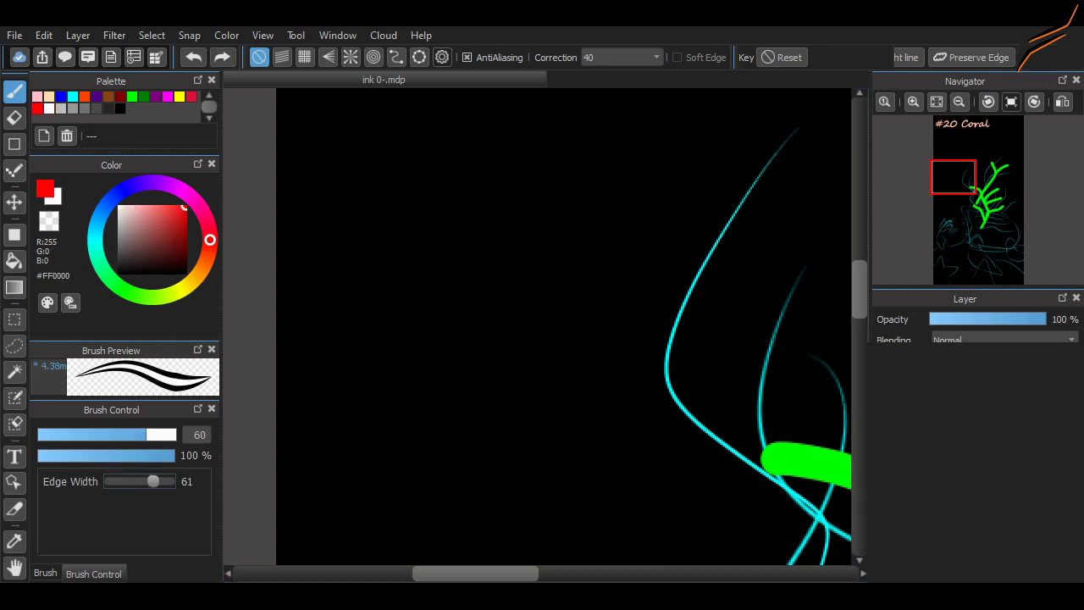
left_click_drag(396, 422, 537, 123)
key("ctrl+z")
Lower the opacity of the sketch and green coral to 53% and choose white (#FFFFFF) as the drawing color
scroll(812, 328, "down", 2)
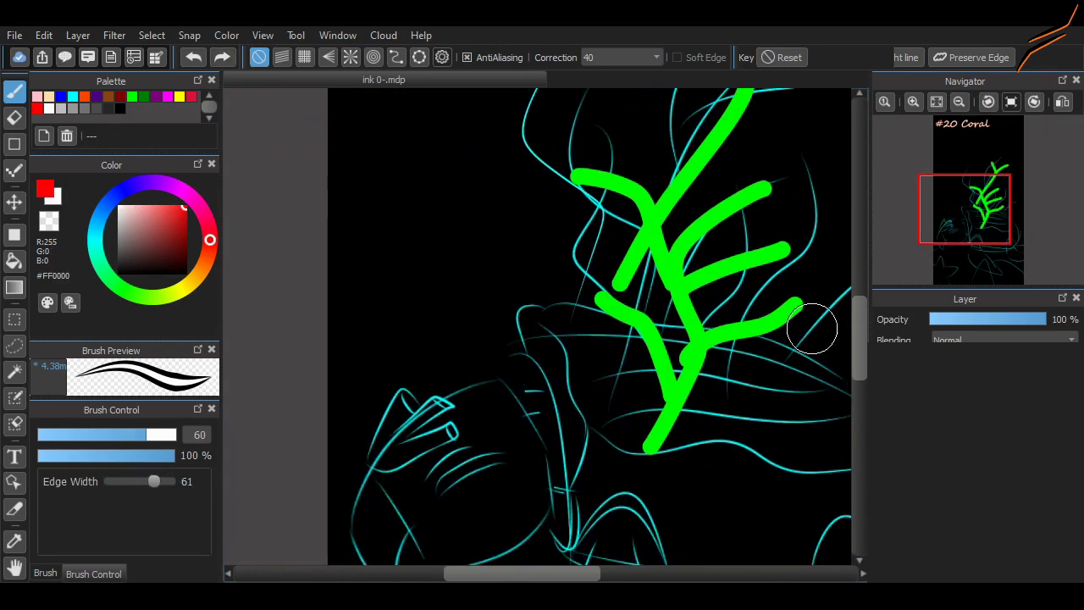
scroll(812, 329, "down", 2)
left_click(45, 574)
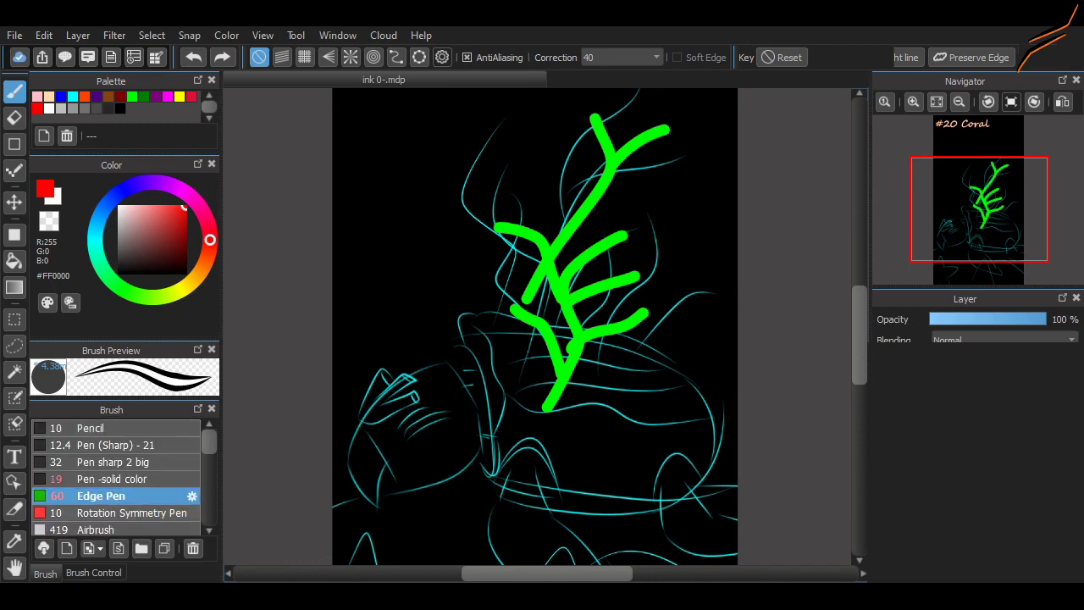
scroll(610, 333, "down", 1)
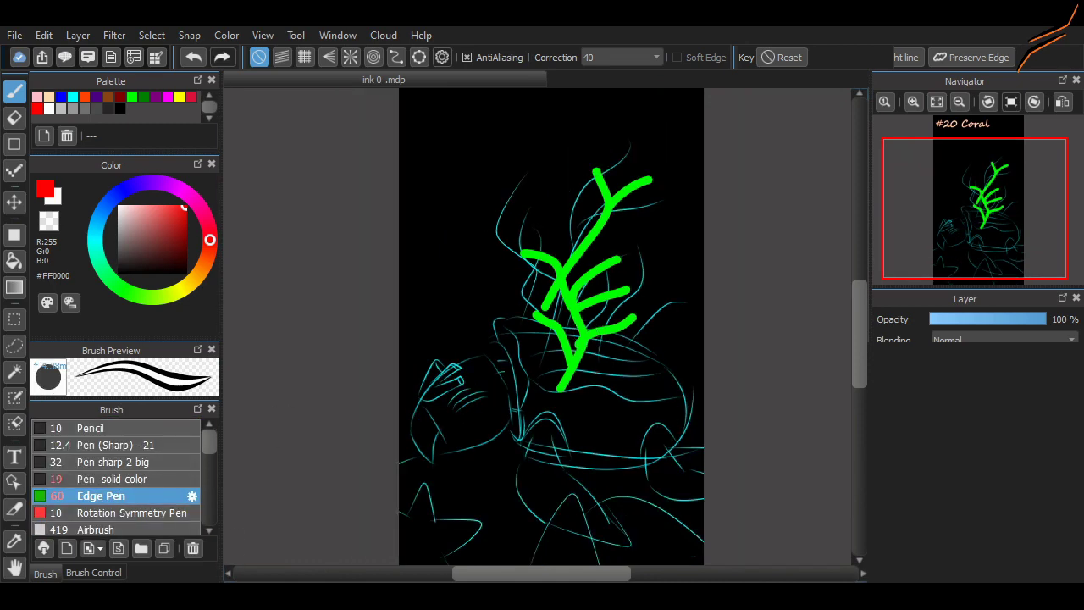
scroll(643, 388, "up", 1)
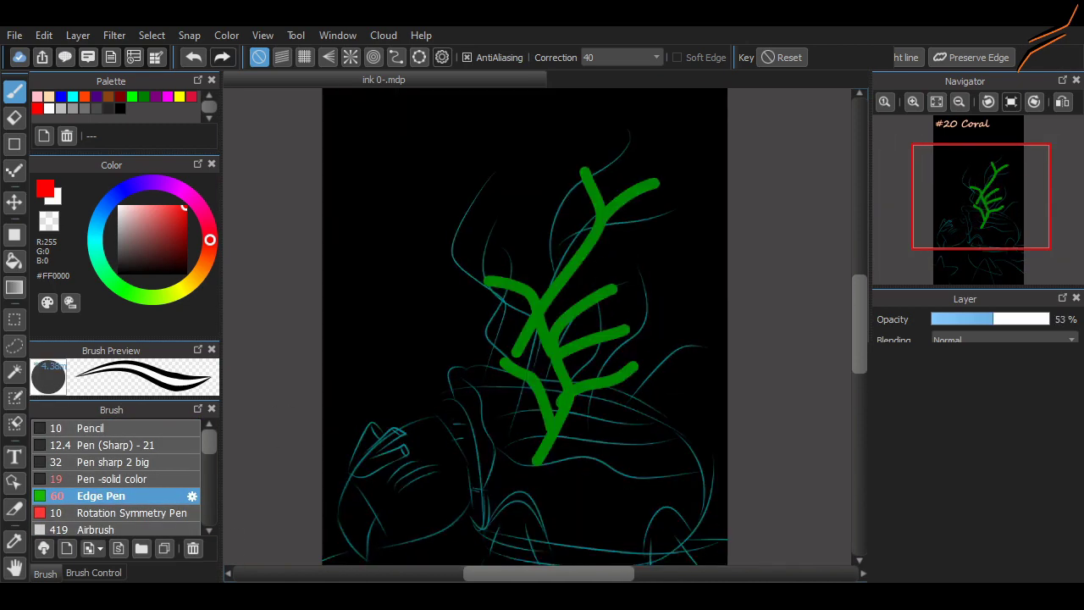
scroll(383, 405, "up", 2)
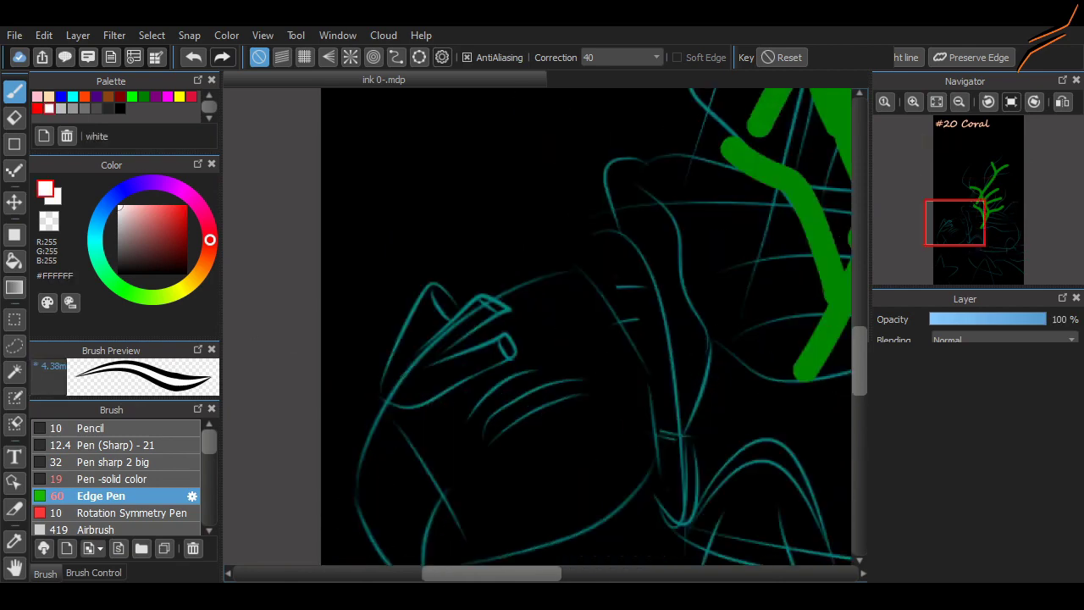
Replace the Edge Pen with Pen sharp 2 big at size 32, undoing the white trial strokes around the eye
scroll(817, 381, "down", 3)
left_click_drag(506, 358, 596, 327)
key("ctrl+z")
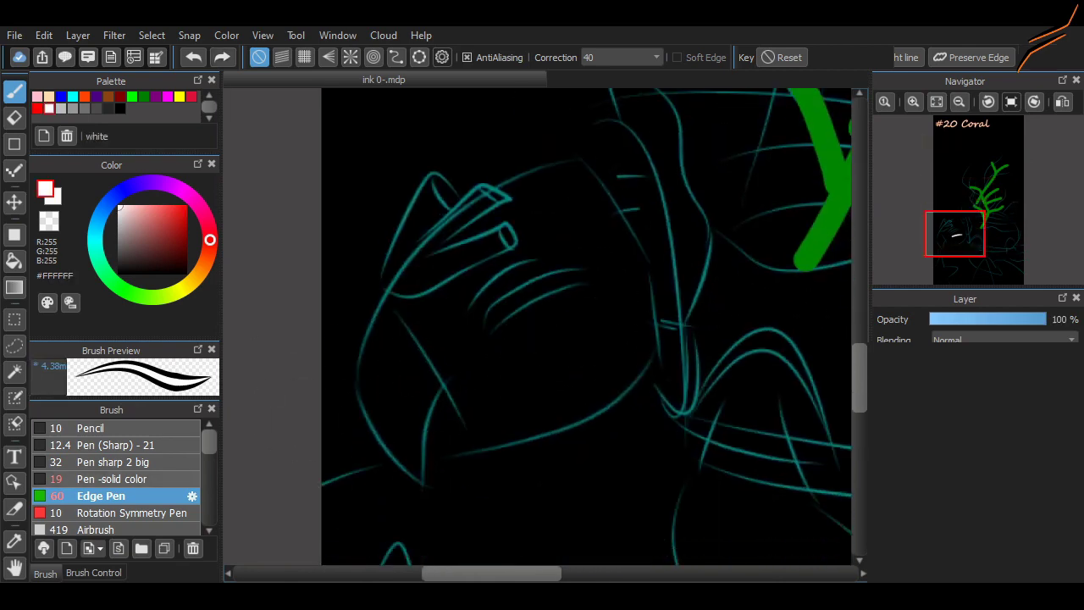
left_click(117, 462)
left_click_drag(478, 347, 617, 312)
key("ctrl+z")
mouse_move(499, 342)
left_mouse_down()
mouse_move(596, 317)
mouse_move(574, 286)
mouse_move(500, 302)
mouse_move(605, 314)
left_mouse_up()
key("ctrl+z")
key("ctrl+z")
key("ctrl+z")
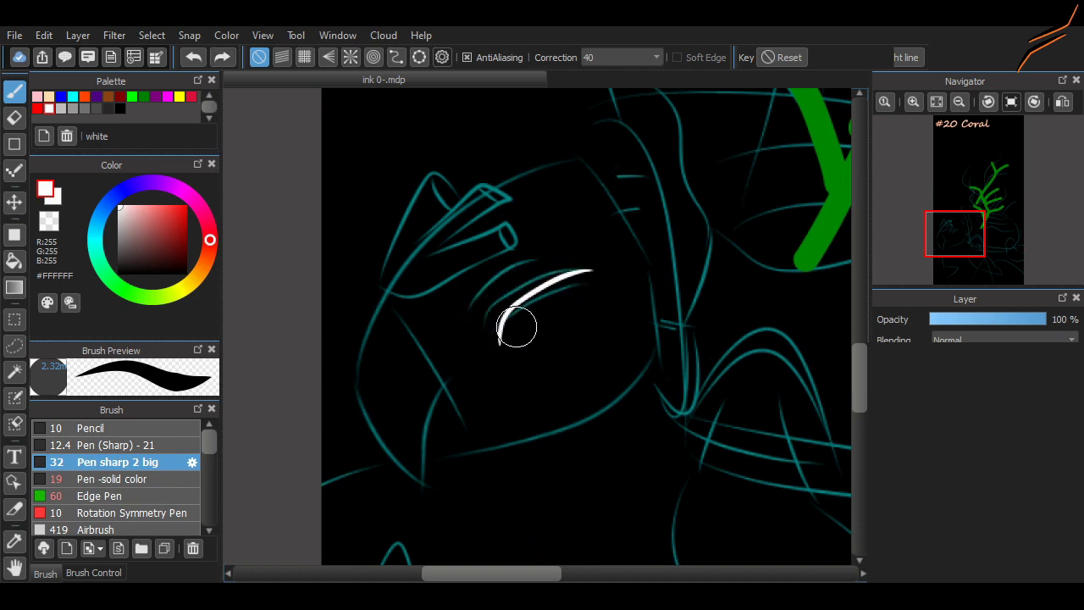
key("ctrl+z")
Ink the creature's curved upper eyelid and the line separating the beak from the head in white, redrawing the beak line
left_click_drag(491, 337, 584, 253)
mouse_move(387, 299)
left_mouse_down()
mouse_move(466, 437)
mouse_move(424, 387)
mouse_move(449, 381)
mouse_move(476, 447)
left_mouse_up()
key("ctrl+z")
key("ctrl+z")
key("ctrl+z")
key("ctrl+z")
left_click_drag(388, 299, 479, 457)
key("ctrl+z")
left_click_drag(387, 298, 471, 448)
Ink the top contour of the head and the pointed beak with its hooked inner edge
left_click_drag(421, 469, 382, 339)
key("ctrl+z")
left_click_drag(577, 163, 445, 443)
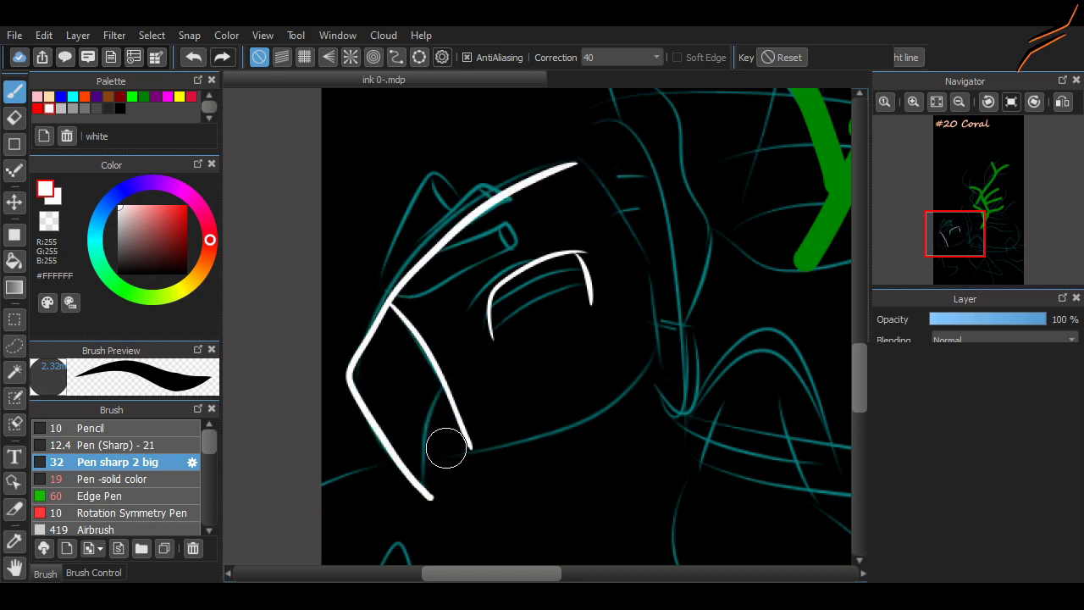
key("ctrl+z")
left_click_drag(430, 498, 444, 387)
Ink the jaw and the back of the head, and add a second curved line beside the eyelid
left_click_drag(425, 453, 644, 348)
left_click_drag(577, 163, 625, 224)
key("ctrl+z")
left_click_drag(622, 382, 657, 318)
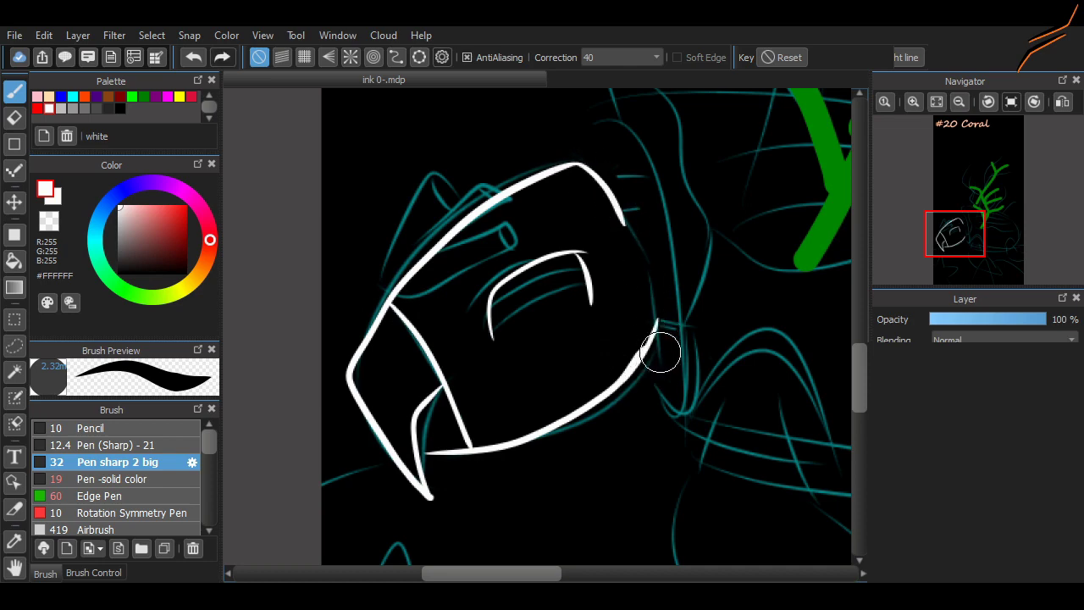
mouse_move(460, 339)
left_mouse_down()
mouse_move(339, 330)
mouse_move(410, 252)
left_mouse_up()
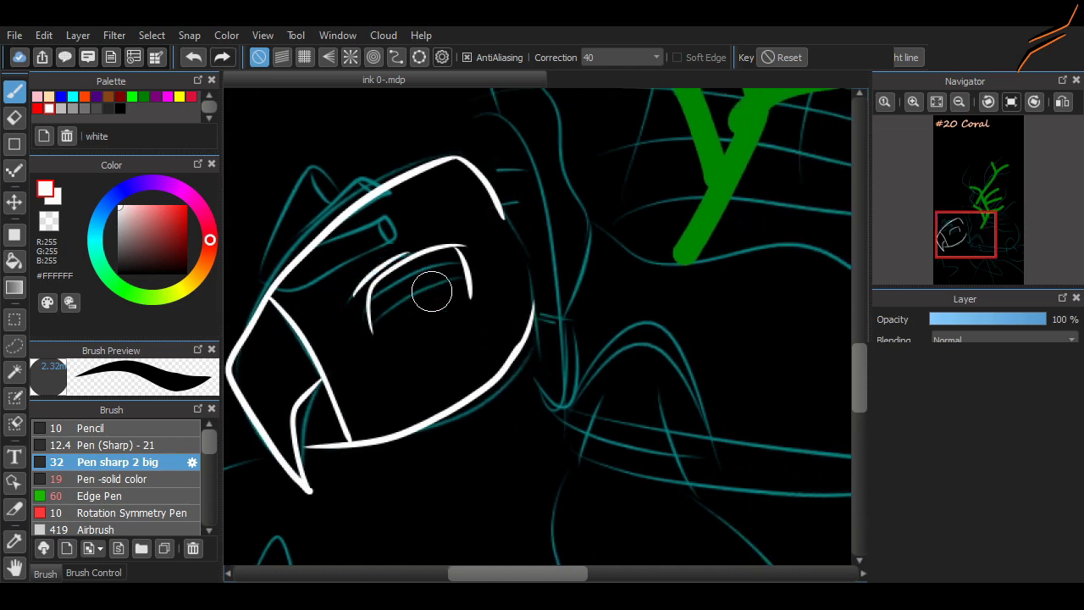
Ink the curved collar behind the head, joining it to the head and dividing it with two short cross lines
scroll(762, 314, "up", 2)
scroll(522, 256, "down", 2)
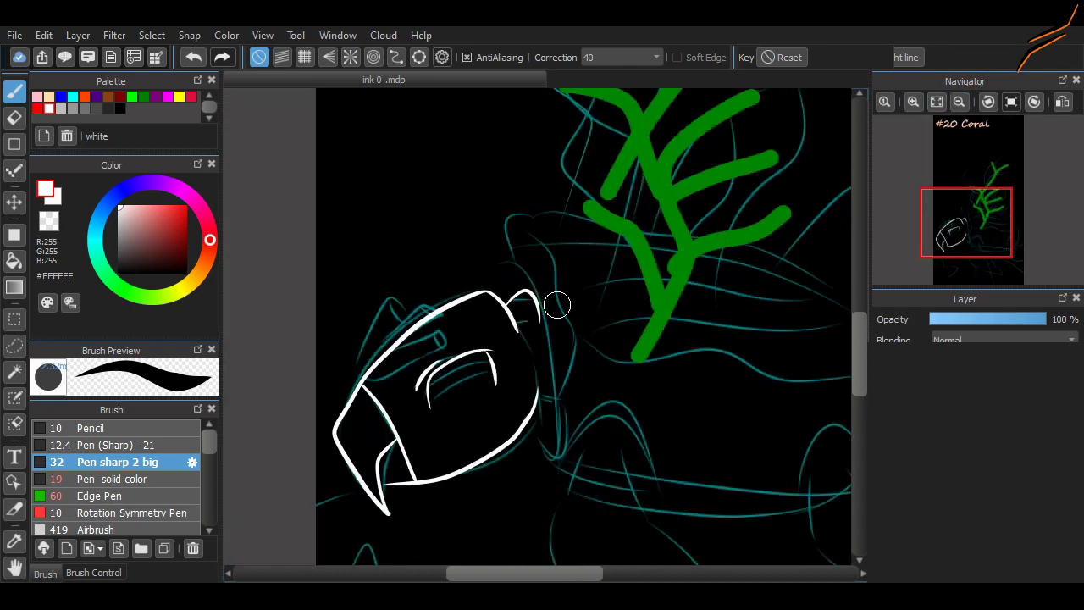
left_click_drag(536, 298, 566, 458)
key("ctrl+z")
key("ctrl+z")
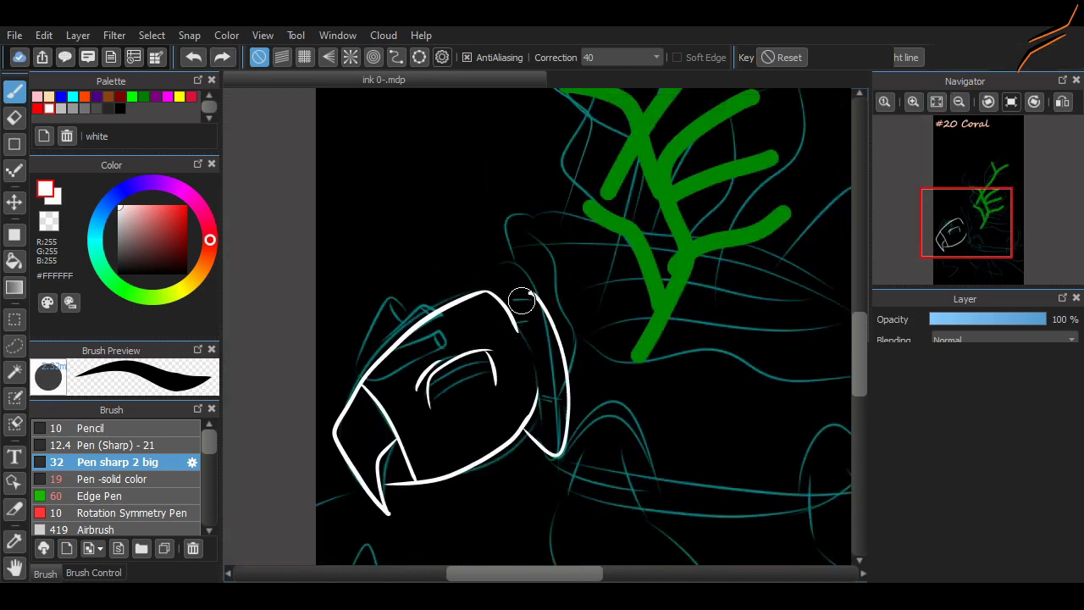
scroll(555, 449, "up", 3)
left_click_drag(564, 208, 508, 212)
left_click_drag(533, 357, 597, 366)
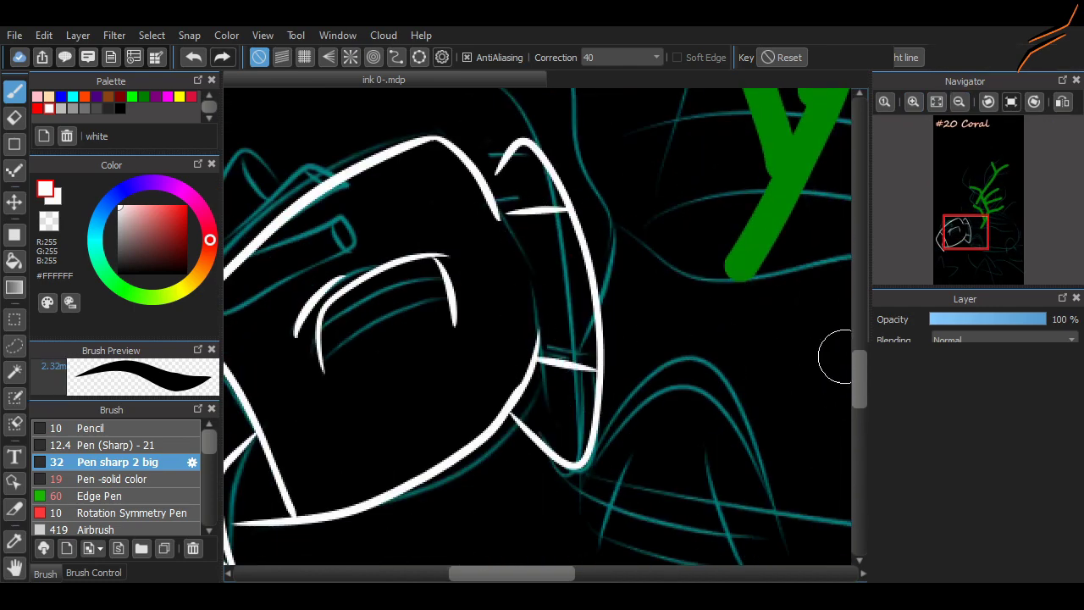
scroll(835, 358, "up", 2)
scroll(539, 322, "down", 1)
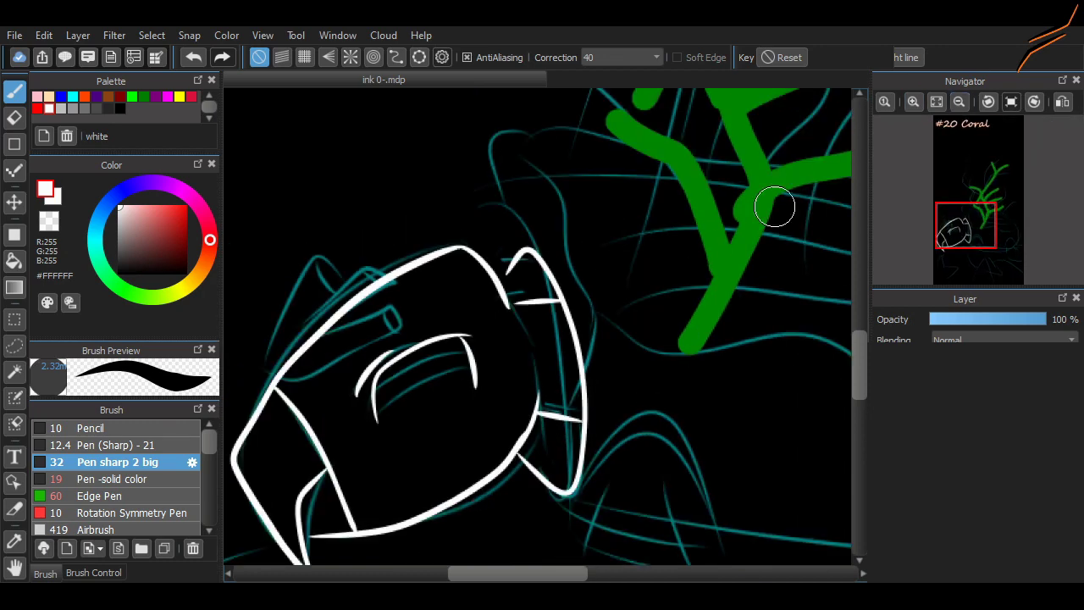
scroll(508, 243, "up", 1)
scroll(588, 465, "down", 1)
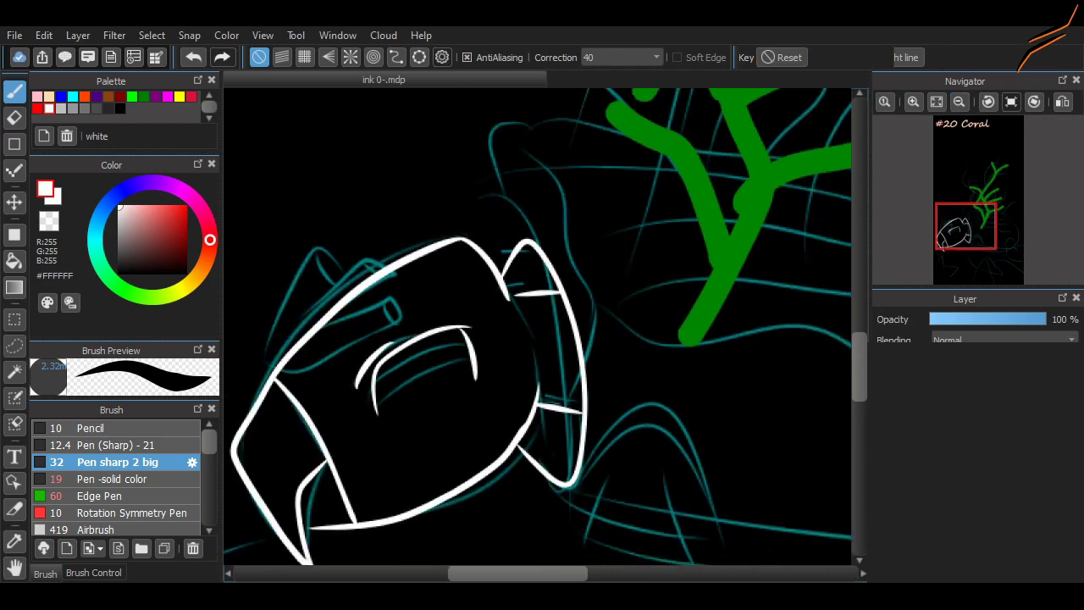
Ink the double arch above the front flipper and the two short lines of its upper limb
left_click_drag(664, 410, 460, 223)
left_click_drag(398, 283, 460, 223)
left_click_drag(388, 288, 517, 313)
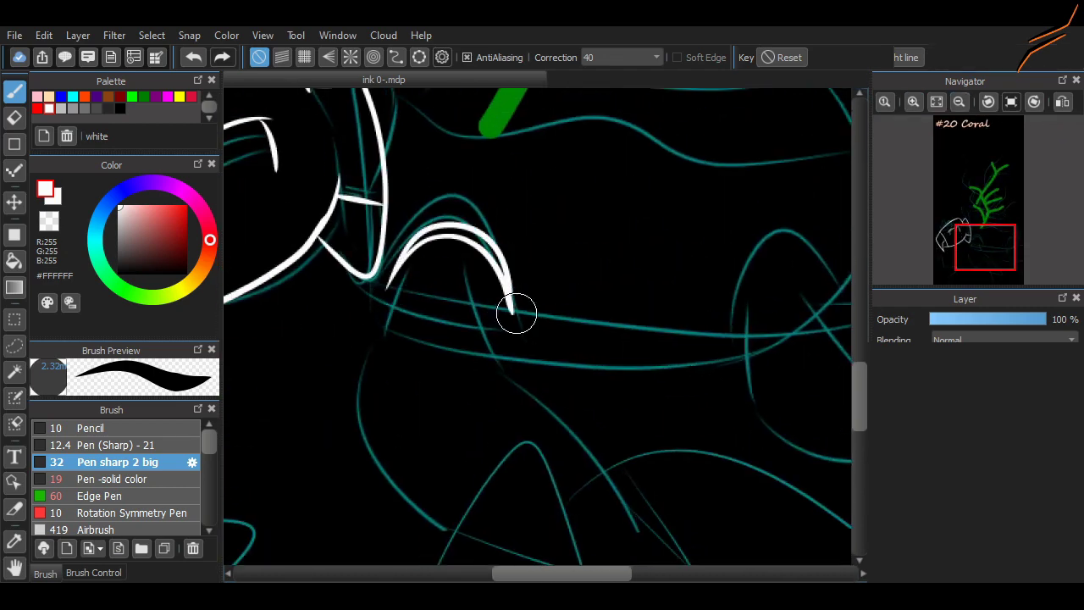
left_click_drag(414, 268, 383, 347)
left_click_drag(469, 269, 495, 373)
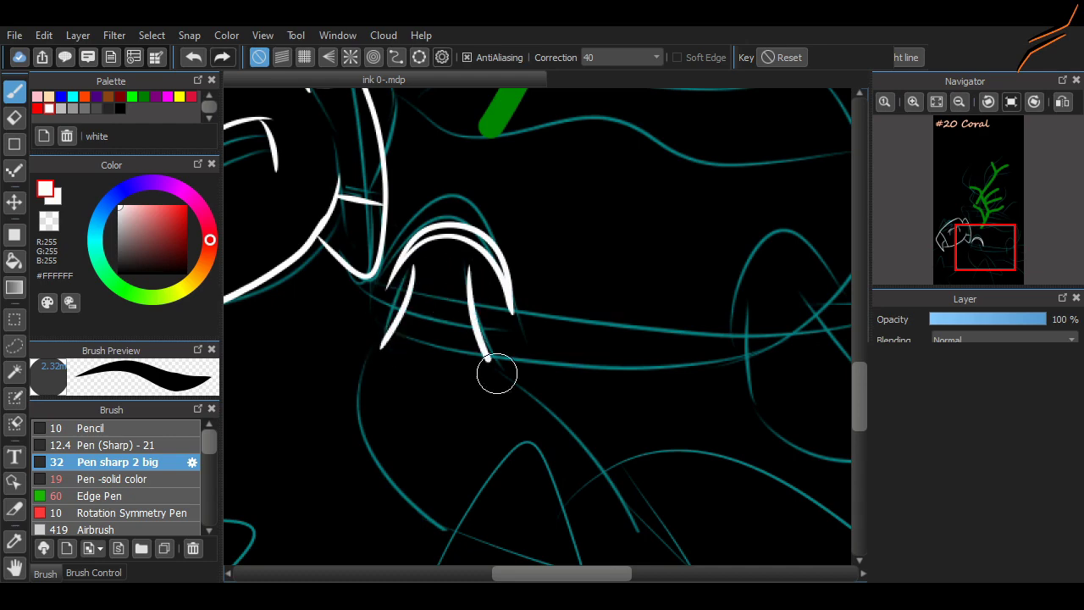
Ink the front flipper's long outline down to its pointed tip, redoing the first attempt
left_click_drag(373, 332, 513, 536)
scroll(516, 428, "down", 3)
key("ctrl+z")
mouse_move(372, 228)
left_mouse_down()
mouse_move(568, 356)
mouse_move(508, 246)
left_mouse_up()
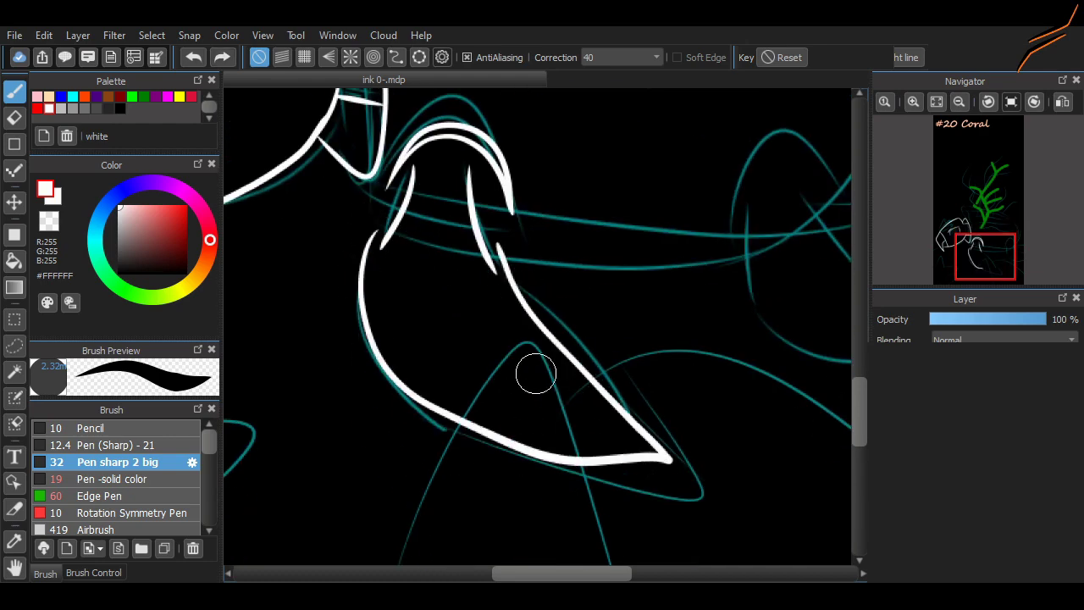
Ink the rear flipper with its upper limb lines and the double arch above it
scroll(540, 204, "right", 5)
mouse_move(541, 204)
left_mouse_down()
mouse_move(529, 258)
mouse_move(619, 255)
mouse_move(617, 266)
left_mouse_up()
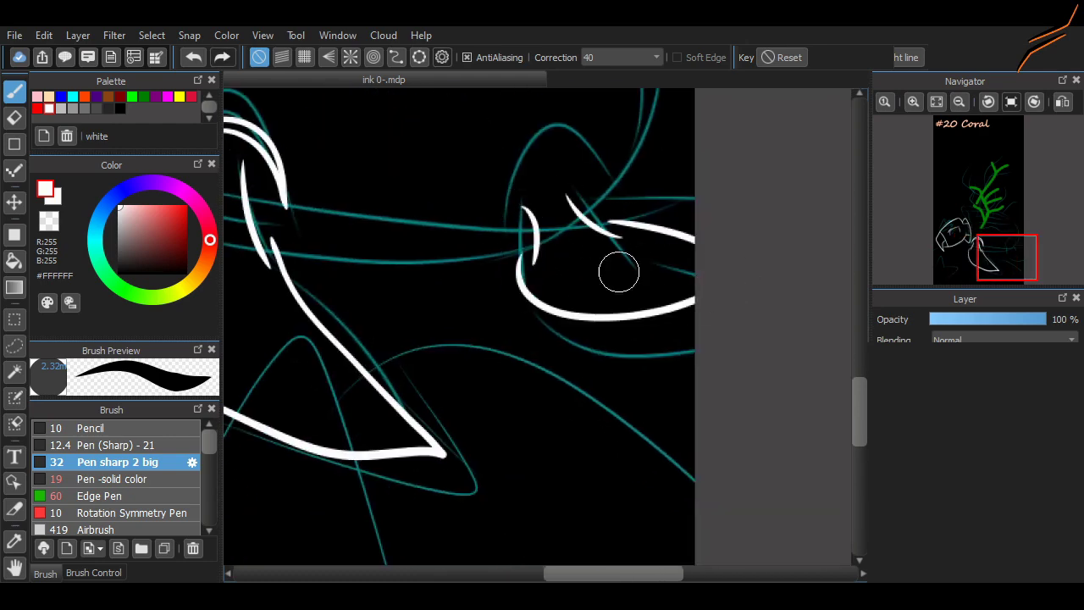
left_click(988, 251)
mouse_move(673, 327)
left_mouse_down()
mouse_move(770, 274)
mouse_move(775, 309)
left_mouse_up()
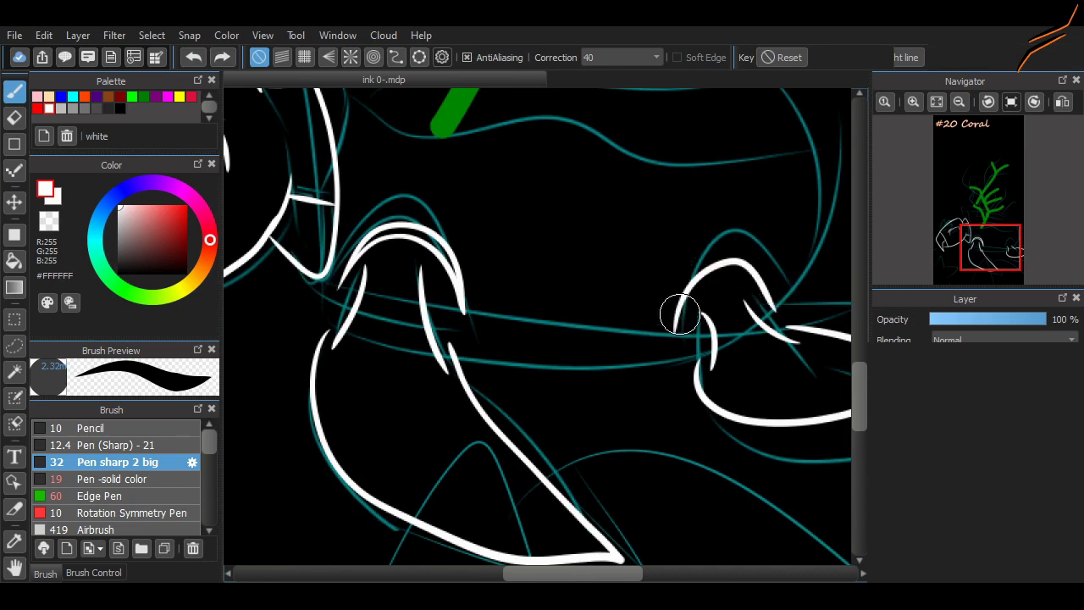
left_click_drag(685, 257, 778, 296)
key("ctrl+z")
left_click_drag(745, 300, 797, 341)
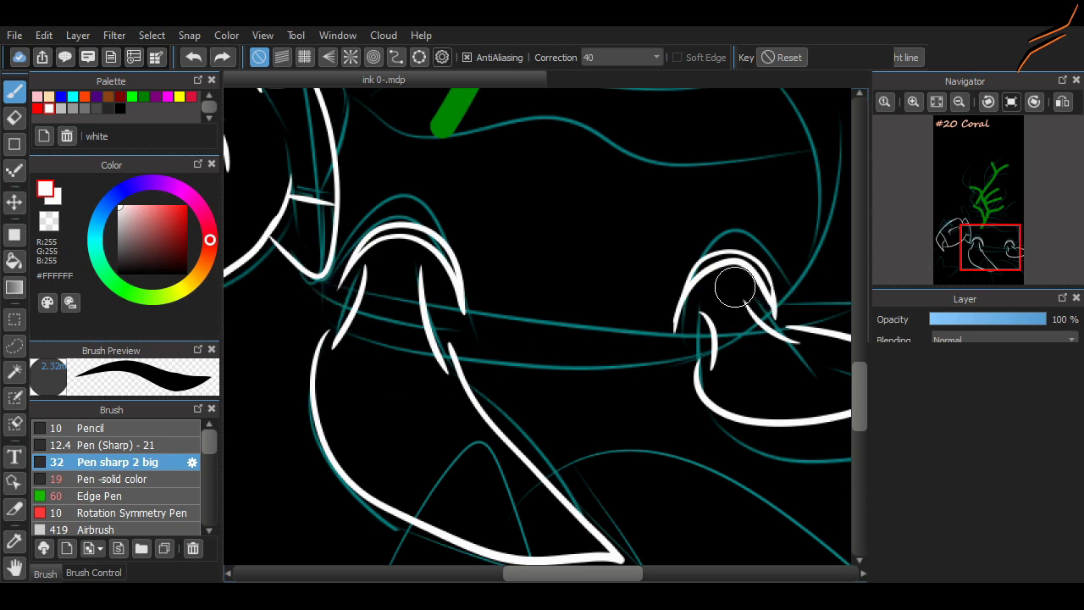
Fade the finished white linework, then ink the front flipper's joint curves and a trial lower shell edge over it
scroll(735, 288, "up", 5)
scroll(819, 365, "down", 1)
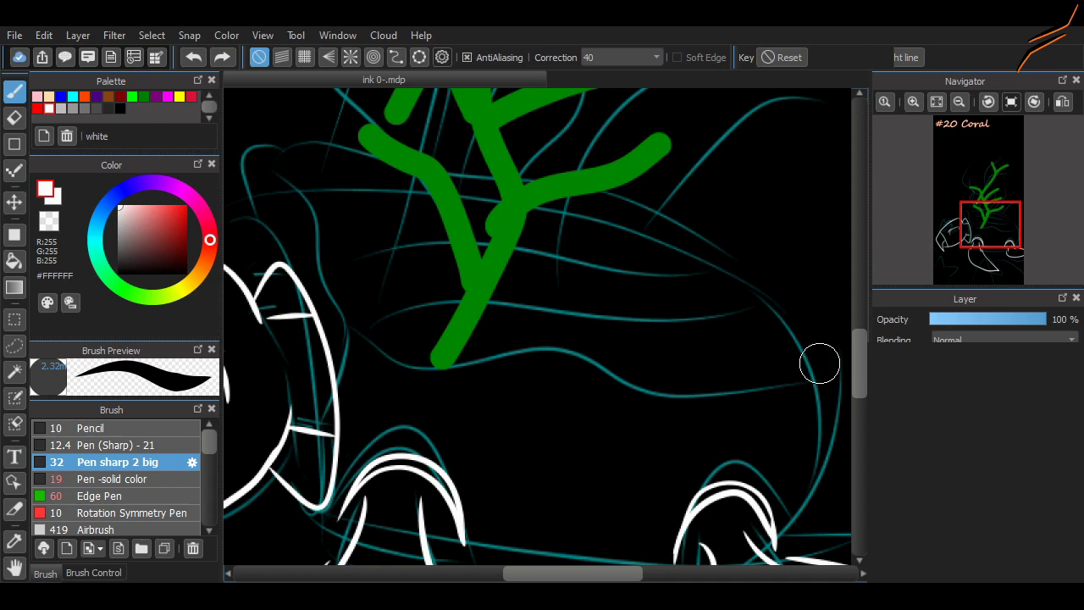
scroll(819, 364, "down", 5)
scroll(724, 402, "up", 4)
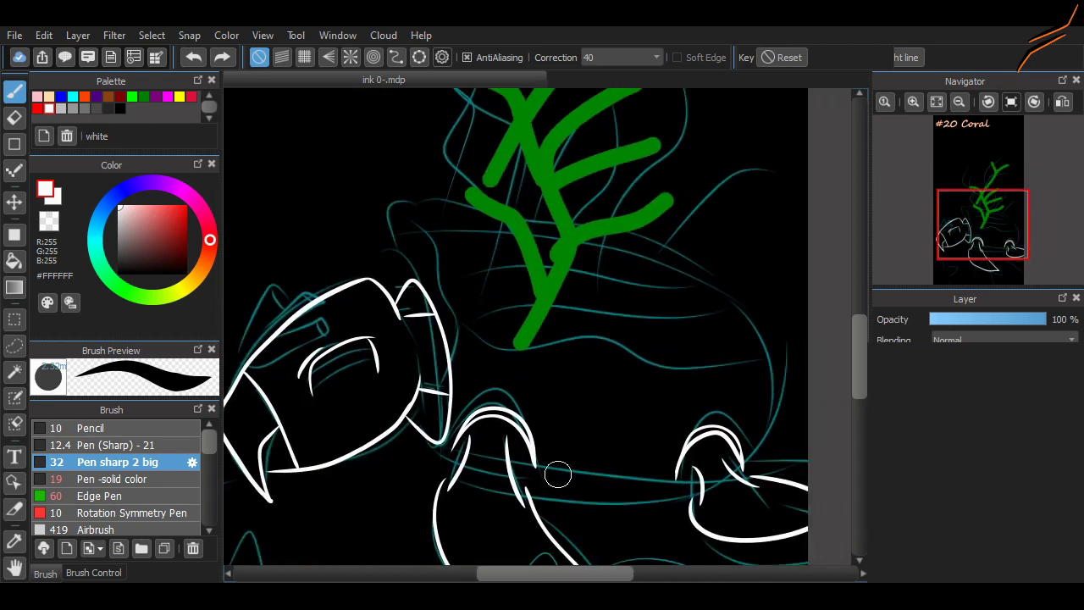
scroll(483, 279, "up", 6)
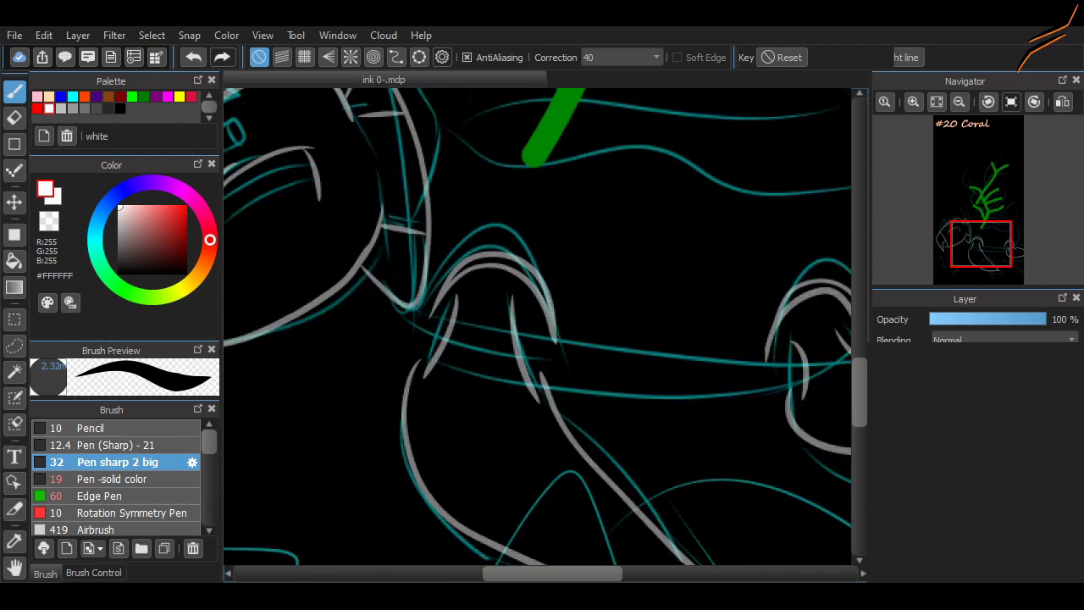
left_click_drag(284, 419, 337, 383)
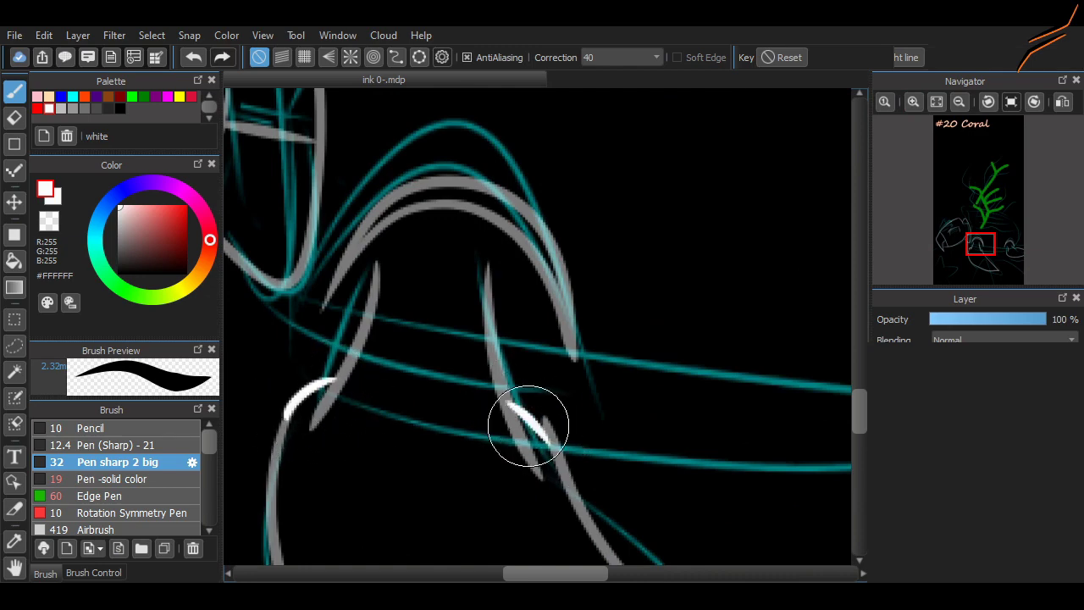
left_click_drag(507, 395, 560, 445)
mouse_move(254, 297)
left_mouse_down()
mouse_move(460, 364)
mouse_move(593, 372)
left_mouse_up()
Redraw the shell's lower edge as one long white line from the collar across to the rear flipper
scroll(588, 376, "down", 2)
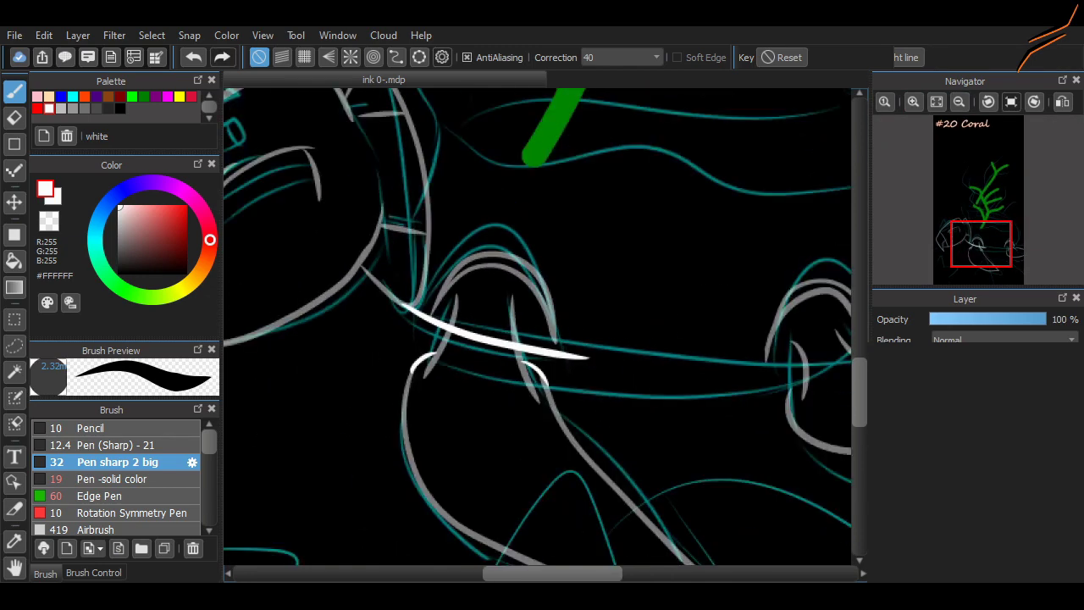
key("ctrl+z")
key("ctrl+z")
mouse_move(410, 362)
left_mouse_down()
mouse_move(670, 366)
mouse_move(718, 353)
left_mouse_up()
key("ctrl+y")
scroll(280, 364, "up", 2)
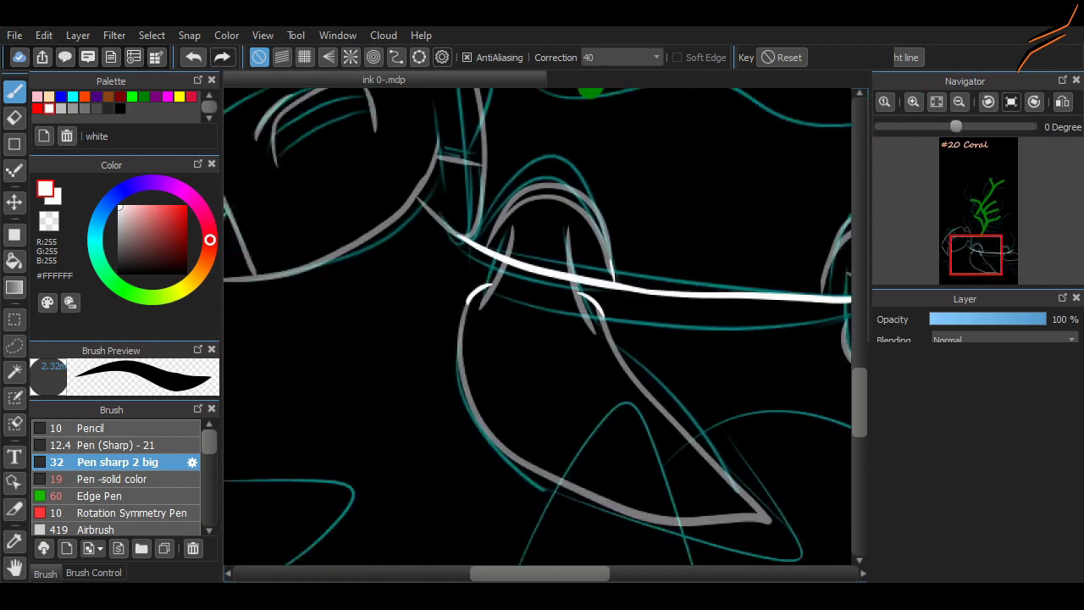
Erase the shell's lower edge where it crosses the front flipper joint and the rear flipper joint
key("e")
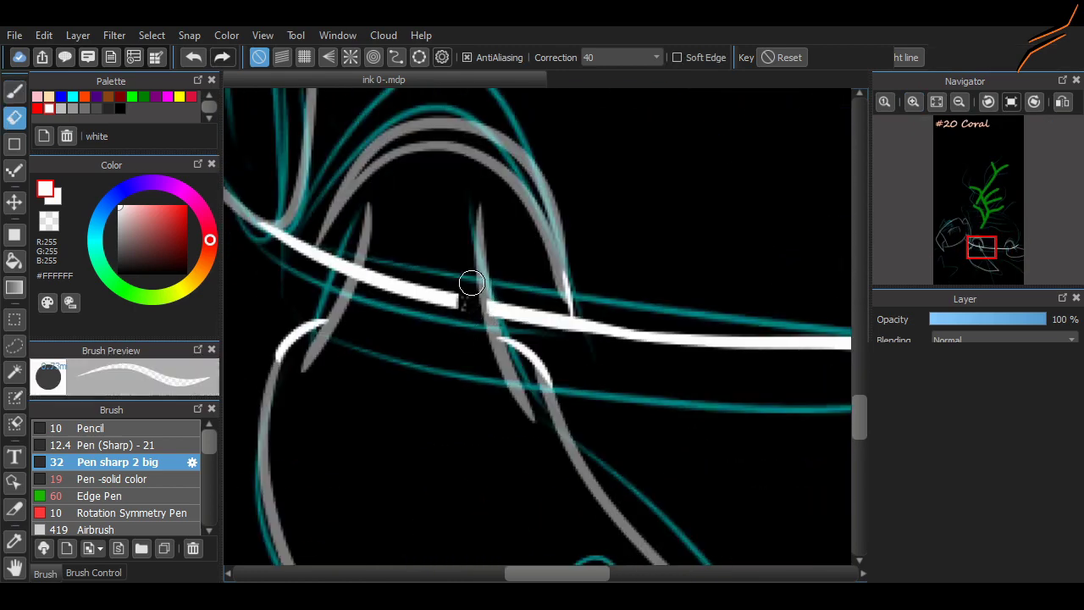
left_click(111, 479)
left_click(93, 573)
mouse_move(462, 302)
left_mouse_down()
mouse_move(449, 310)
mouse_move(407, 286)
mouse_move(358, 279)
left_mouse_up()
scroll(747, 288, "right", 5)
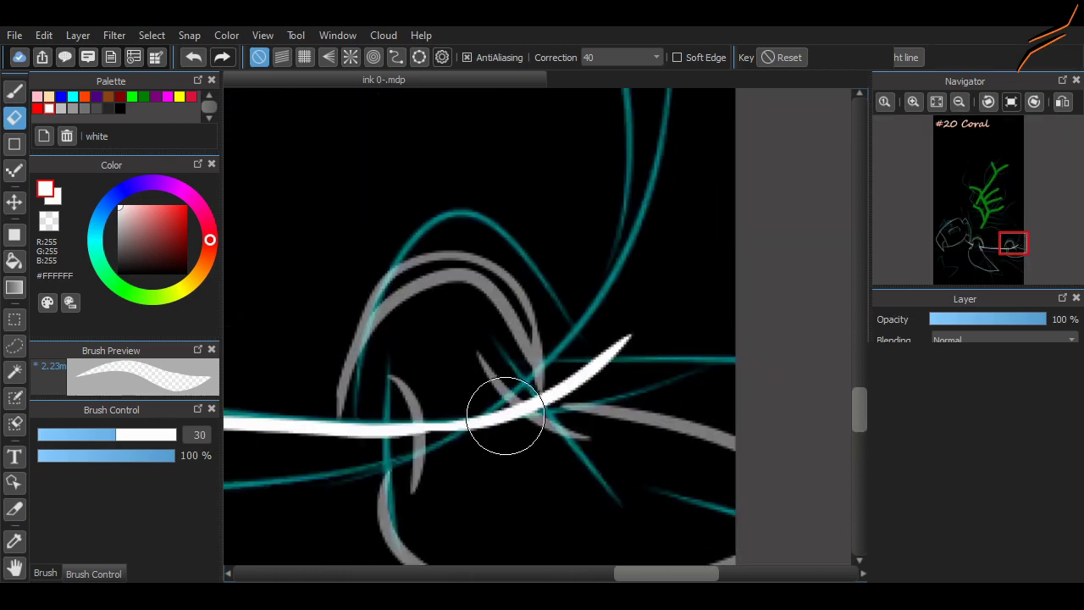
mouse_move(503, 418)
left_mouse_down()
mouse_move(484, 392)
mouse_move(448, 426)
mouse_move(424, 424)
left_mouse_up()
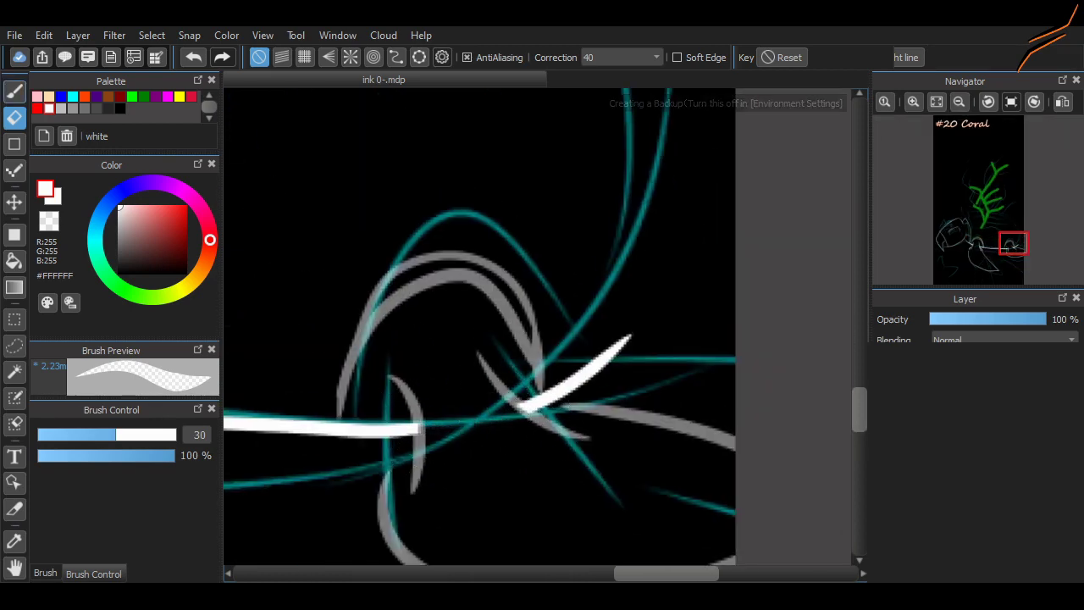
With Pen sharp 2 big, extend the shell's rear edge upward from the rear flipper, undoing the trial lines across the shell
key("b")
scroll(371, 349, "down", 3)
left_click_drag(359, 349, 576, 373)
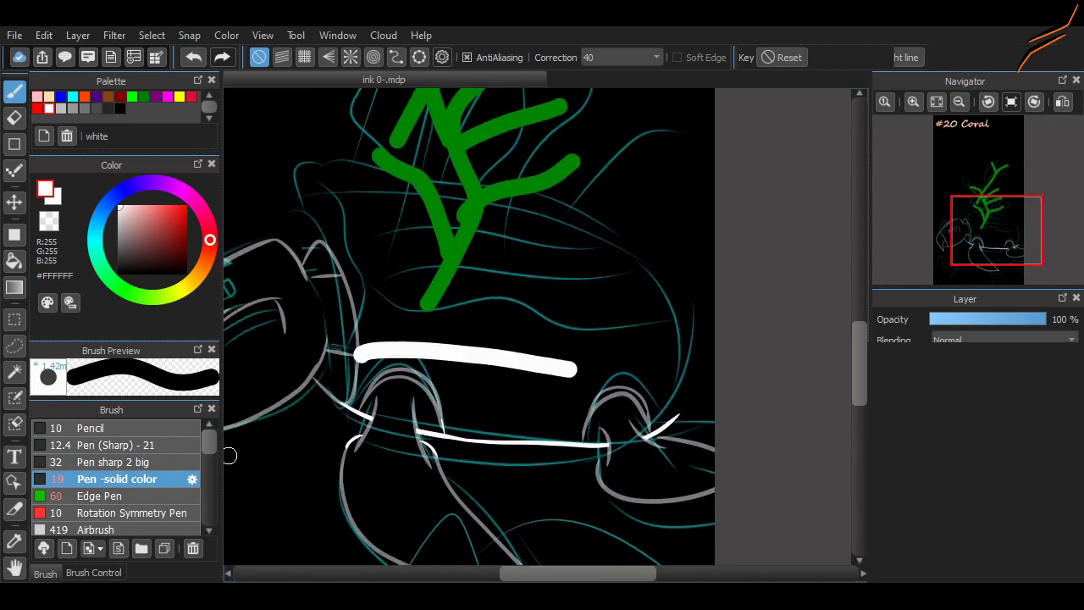
left_click(117, 462)
key("ctrl+z")
left_click_drag(359, 349, 610, 357)
key("ctrl+z")
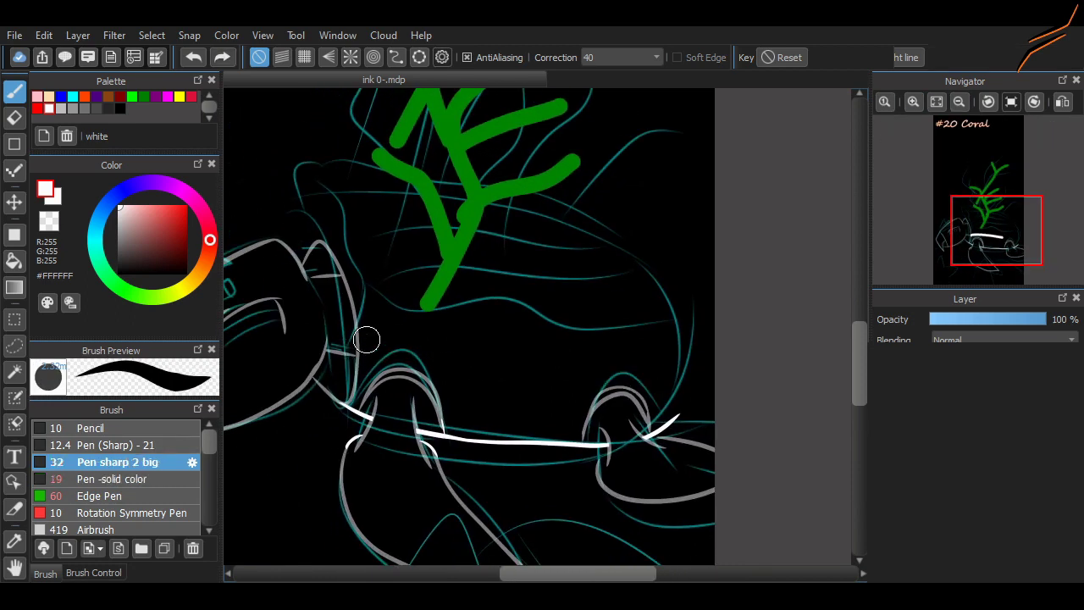
key("ctrl+y")
key("ctrl+z")
key("ctrl+y")
key("ctrl+z")
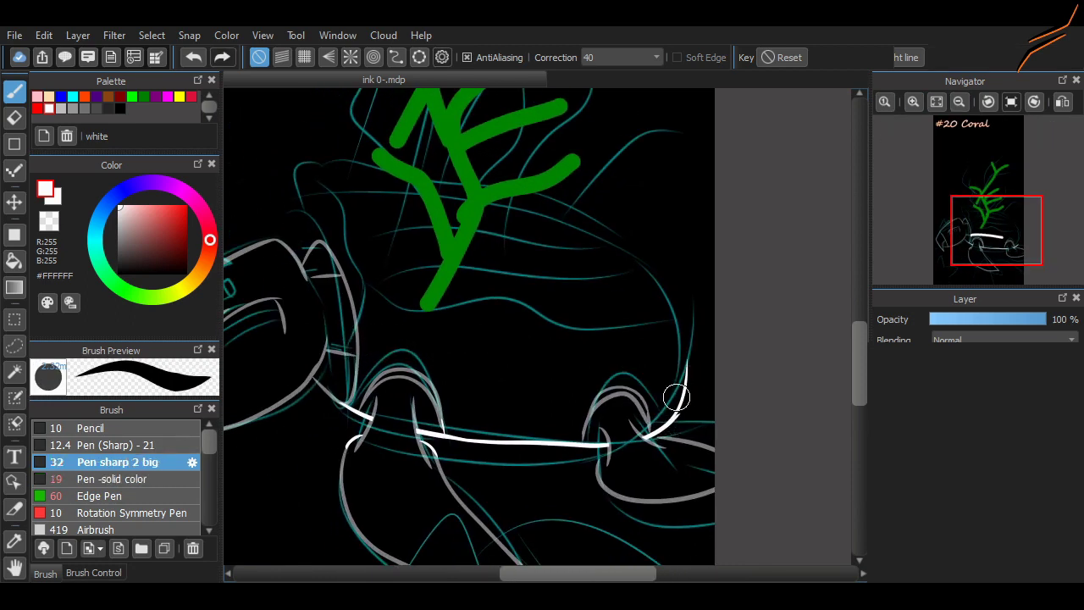
Ink the long curved band line along the shell's side from the collar to the rear edge, redoing trial strokes
key("ctrl+y")
key("ctrl+z")
key("ctrl+y")
key("ctrl+z")
key("ctrl+y")
key("ctrl+z")
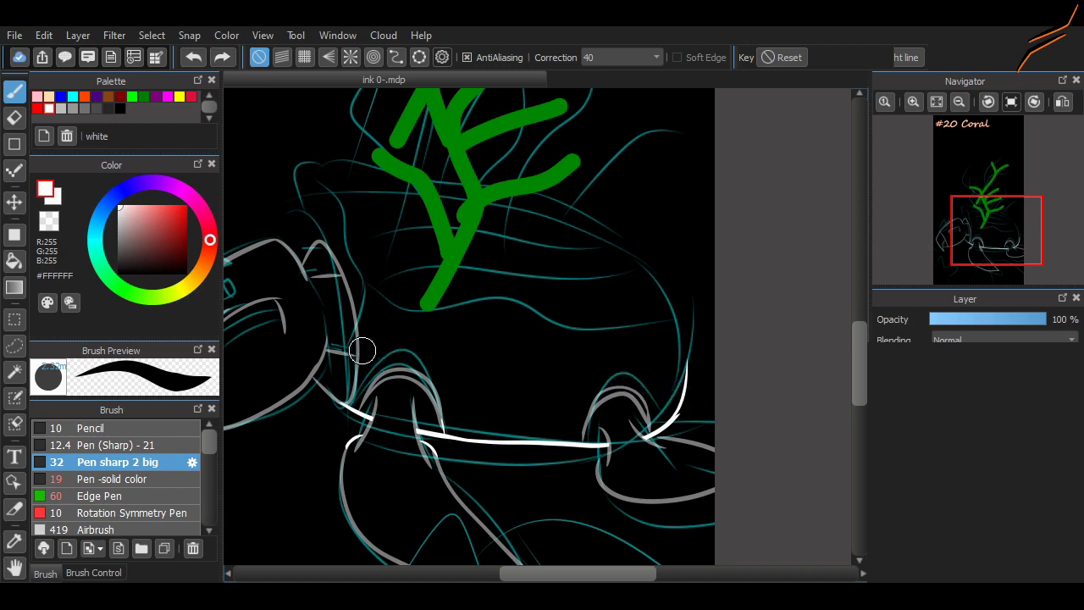
key("ctrl+y")
scroll(595, 473, "left", 2)
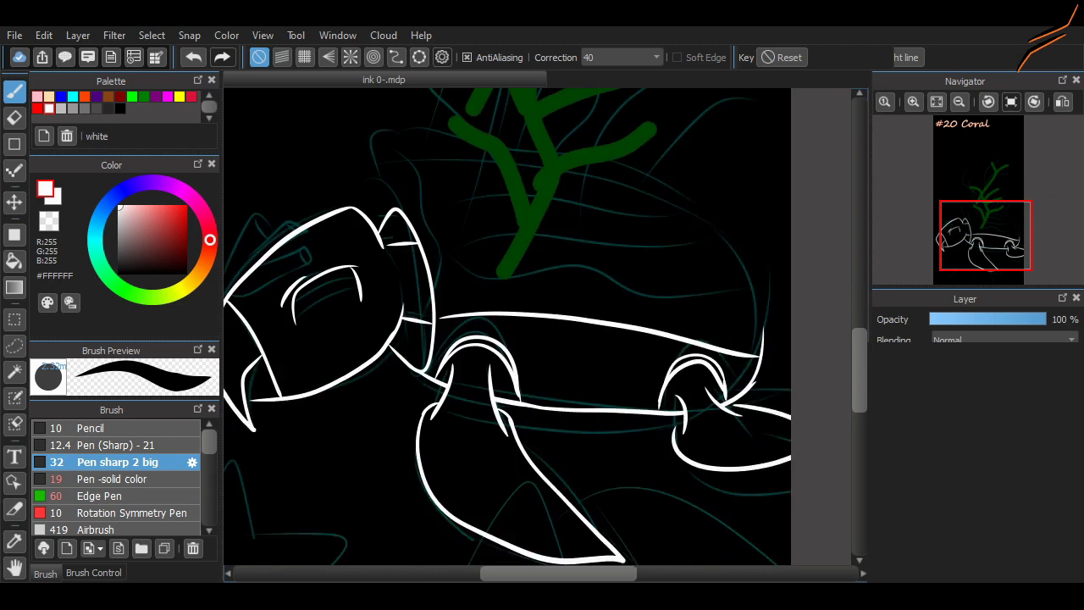
scroll(508, 327, "up", 3)
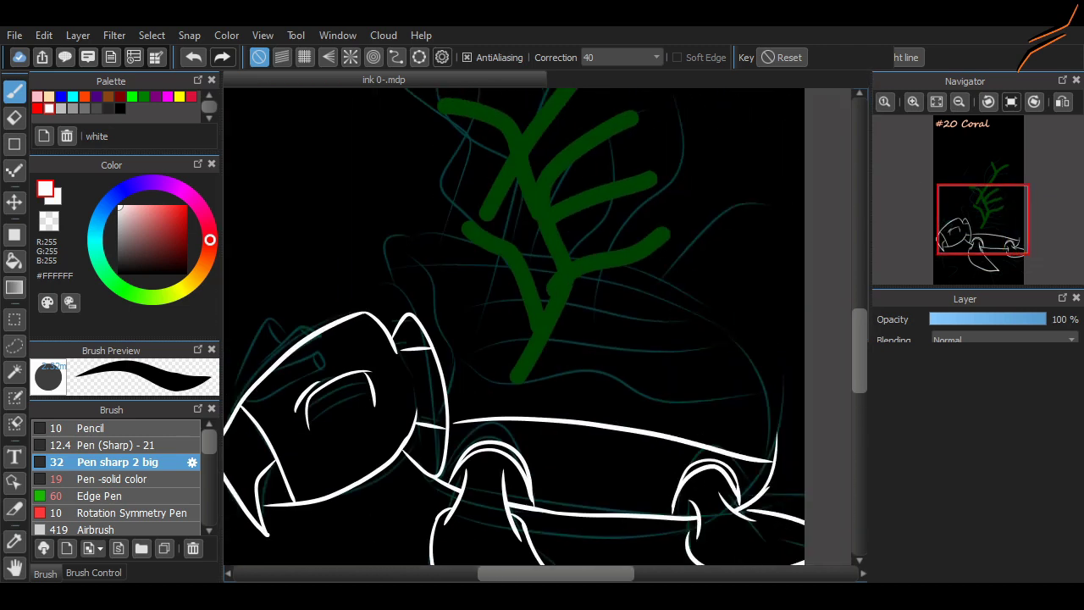
scroll(755, 368, "down", 1)
left_click(755, 305, "alt")
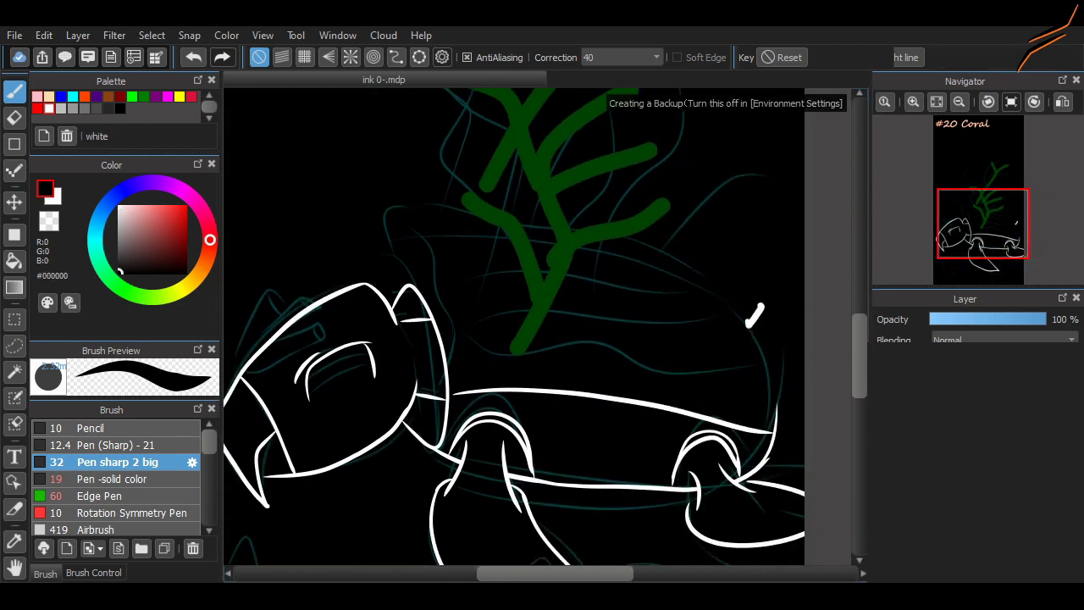
scroll(732, 315, "down", 3)
scroll(717, 362, "up", 3)
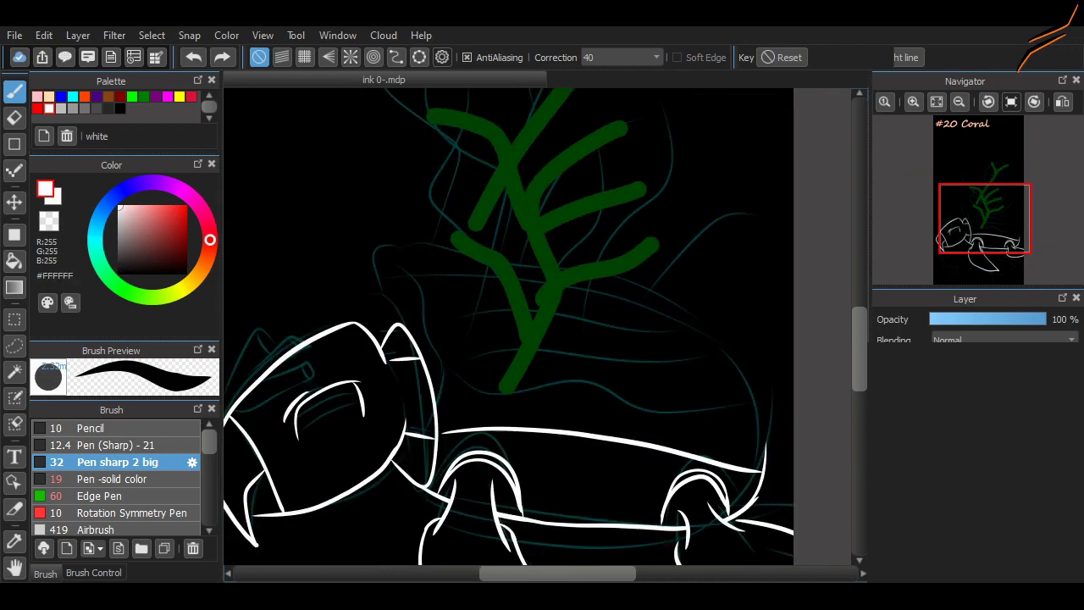
scroll(641, 320, "down", 2)
scroll(642, 358, "up", 3)
scroll(641, 358, "down", 3)
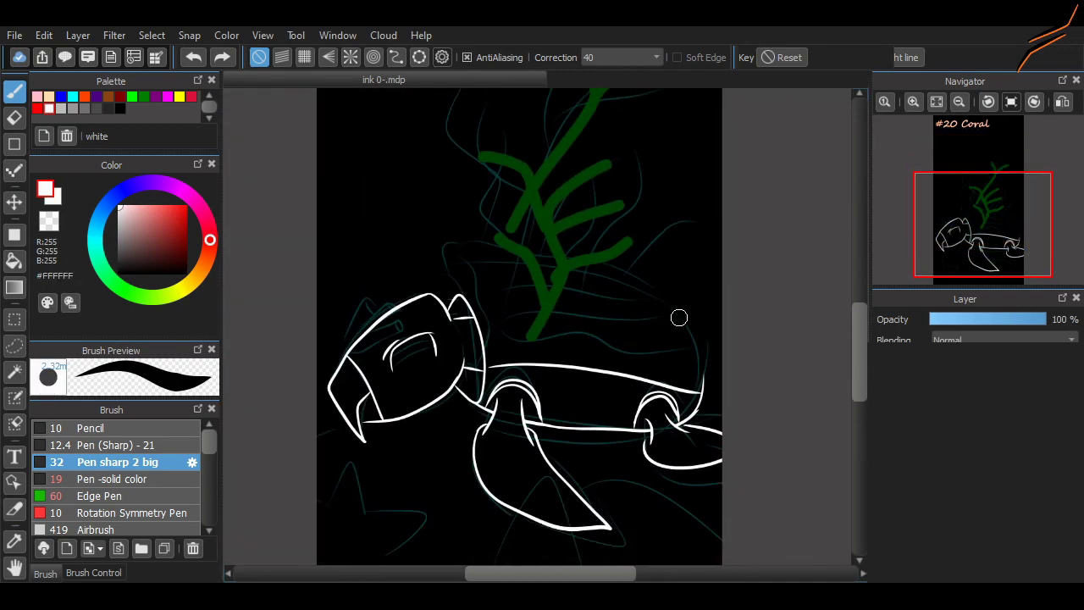
scroll(652, 265, "up", 2)
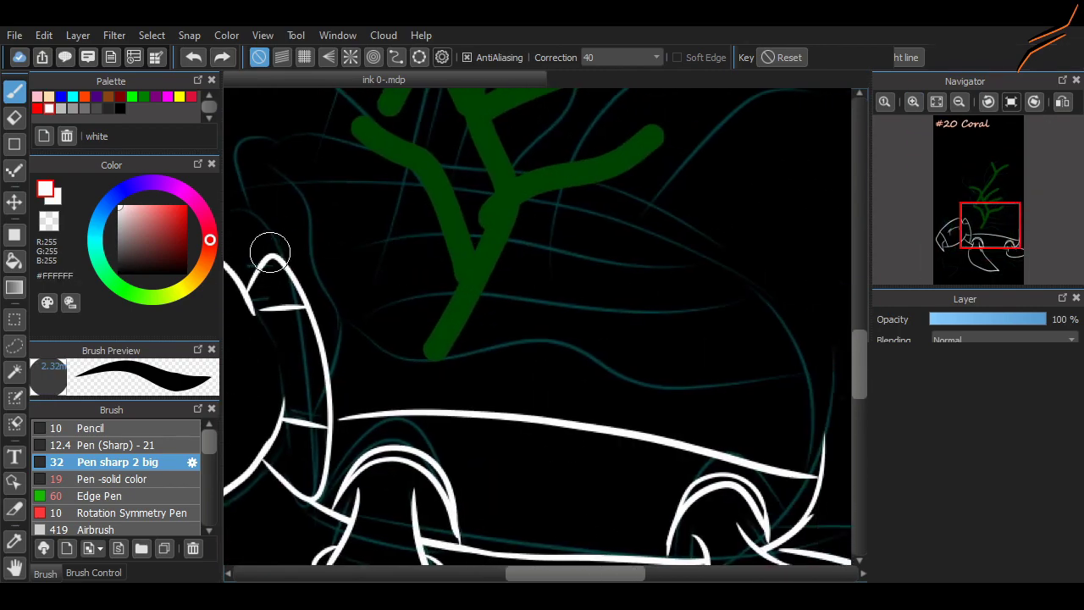
Ink the shell's domed upper outline from the collar tip over the back down to the rear edge, redoing unsatisfactory strokes
left_click_drag(270, 251, 591, 237)
key("ctrl+z")
mouse_move(271, 244)
left_mouse_down()
mouse_move(781, 366)
mouse_move(799, 460)
left_mouse_up()
key("ctrl+z")
mouse_move(767, 322)
left_mouse_down()
mouse_move(776, 370)
mouse_move(821, 412)
left_mouse_up()
key("ctrl+z")
left_click_drag(817, 475, 793, 354)
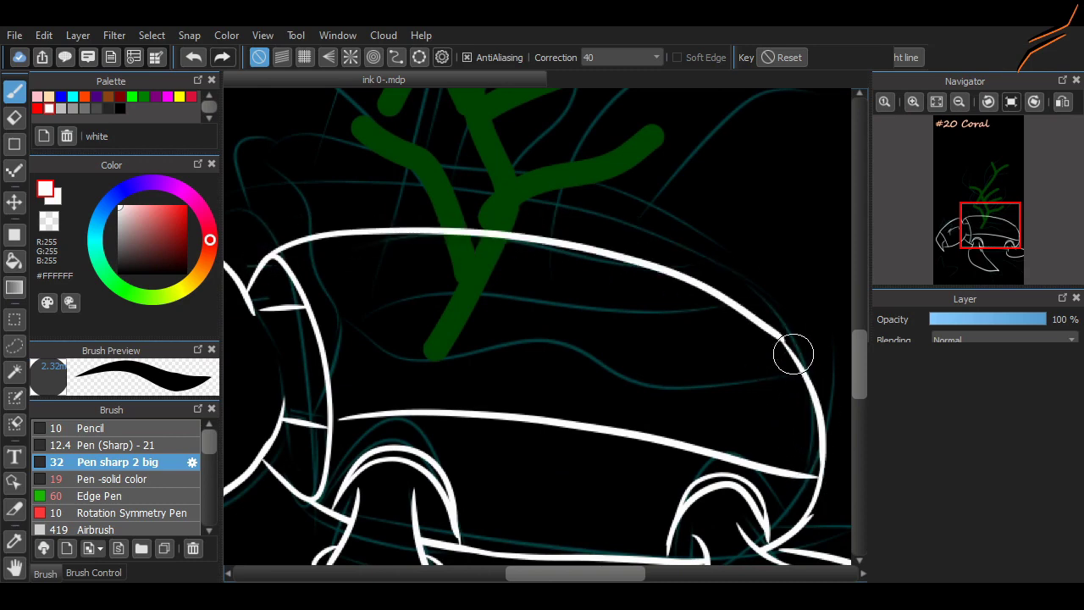
scroll(684, 432, "down", 3)
scroll(684, 433, "up", 4)
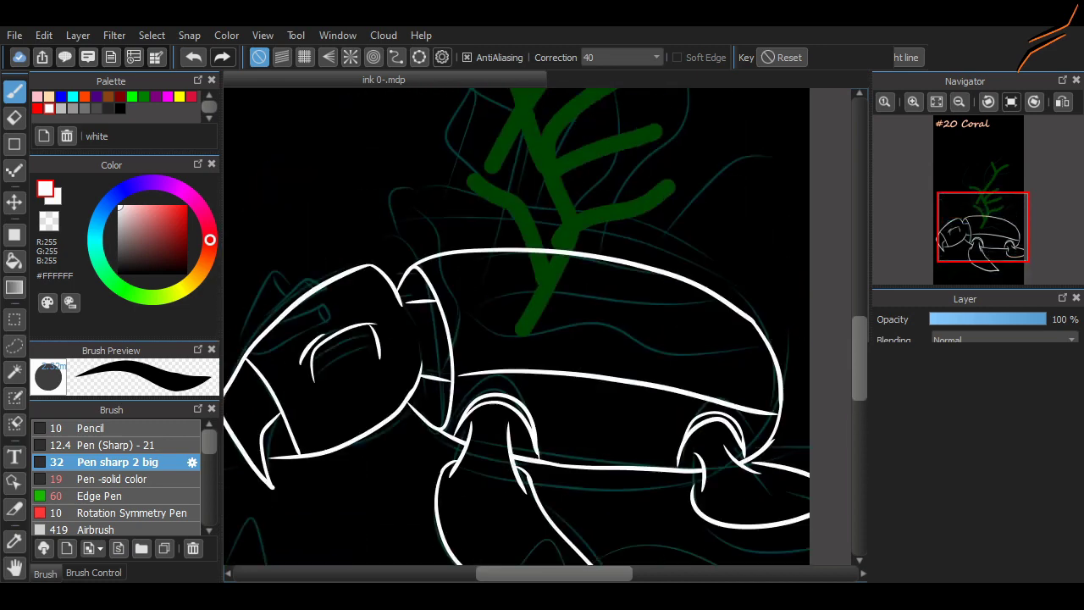
Ink an inner contour line inside the collar, from the jaw up around the collar's upper tip
scroll(336, 459, "up", 1)
key("ctrl+z")
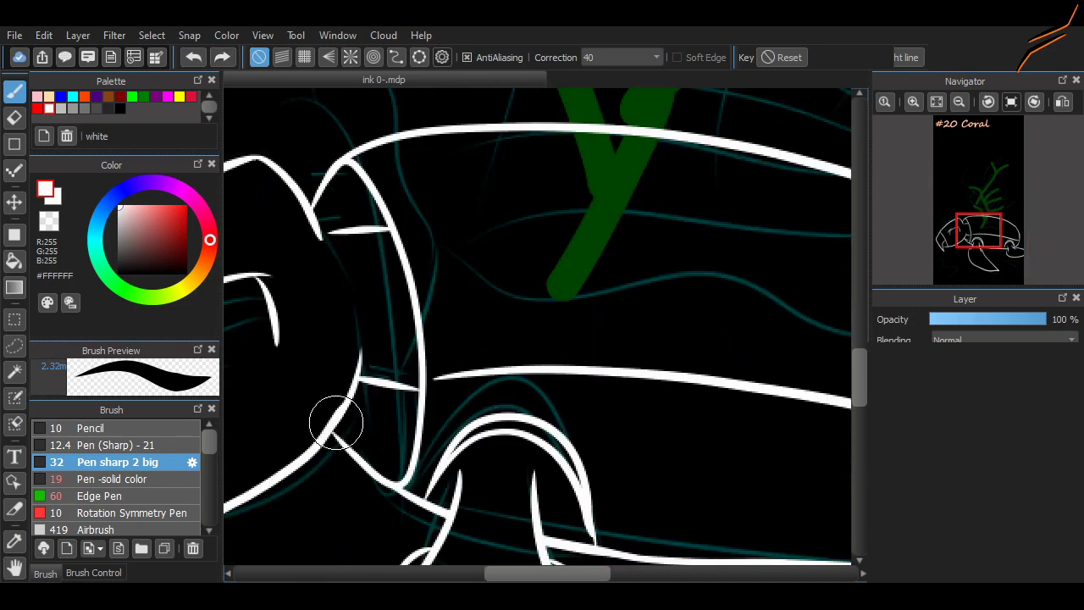
mouse_move(331, 416)
left_mouse_down()
mouse_move(386, 453)
mouse_move(402, 415)
left_mouse_up()
key("ctrl+z")
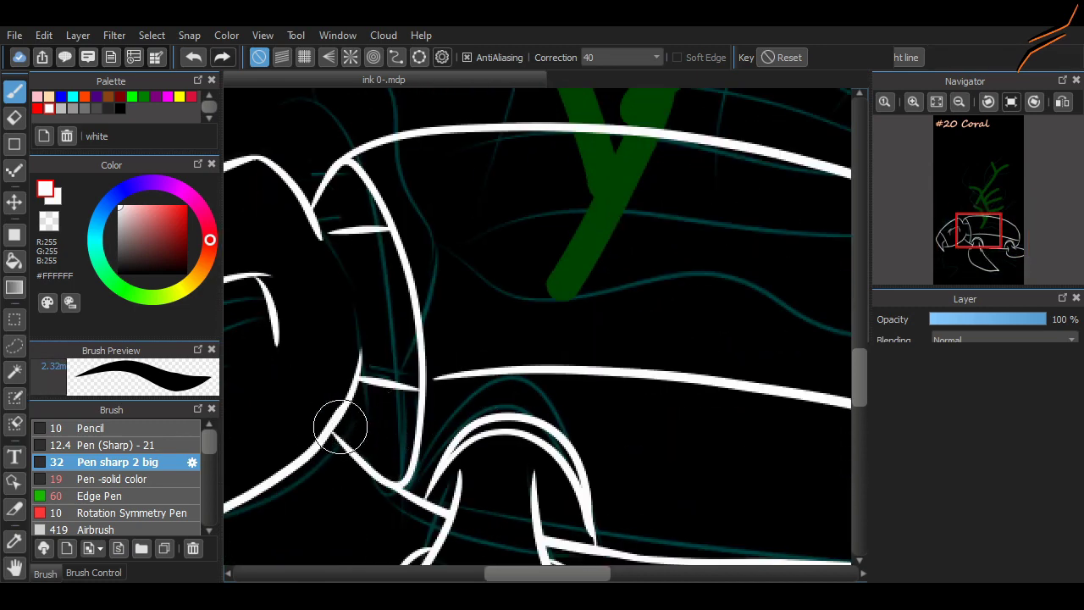
mouse_move(340, 428)
left_mouse_down()
mouse_move(388, 443)
mouse_move(390, 315)
left_mouse_up()
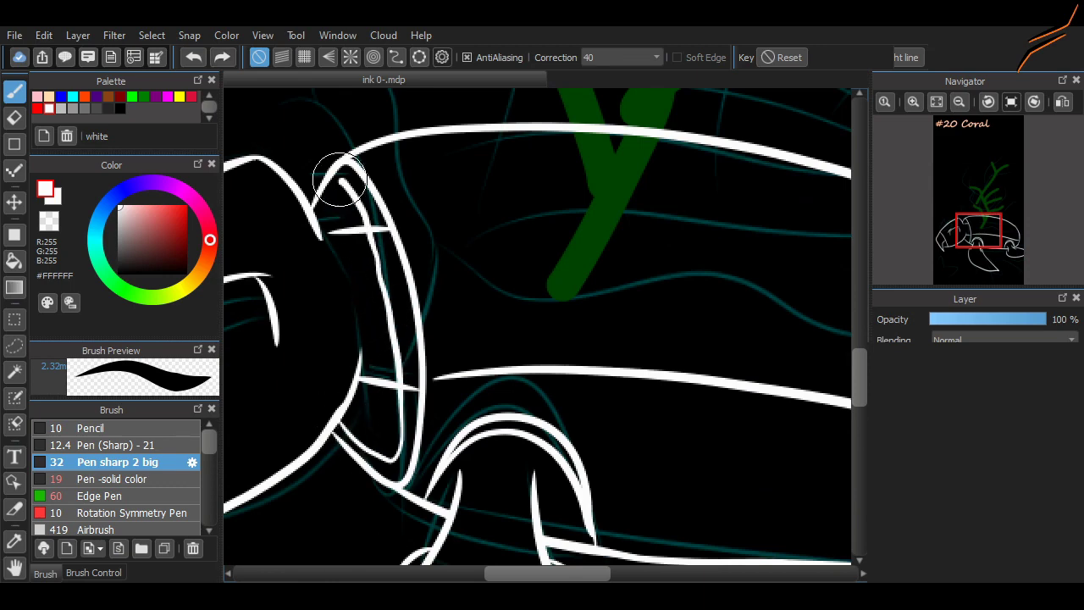
left_click_drag(340, 180, 318, 235)
Erase the short collar cross-lines where they extend between the inner and outer collar contours
key("e")
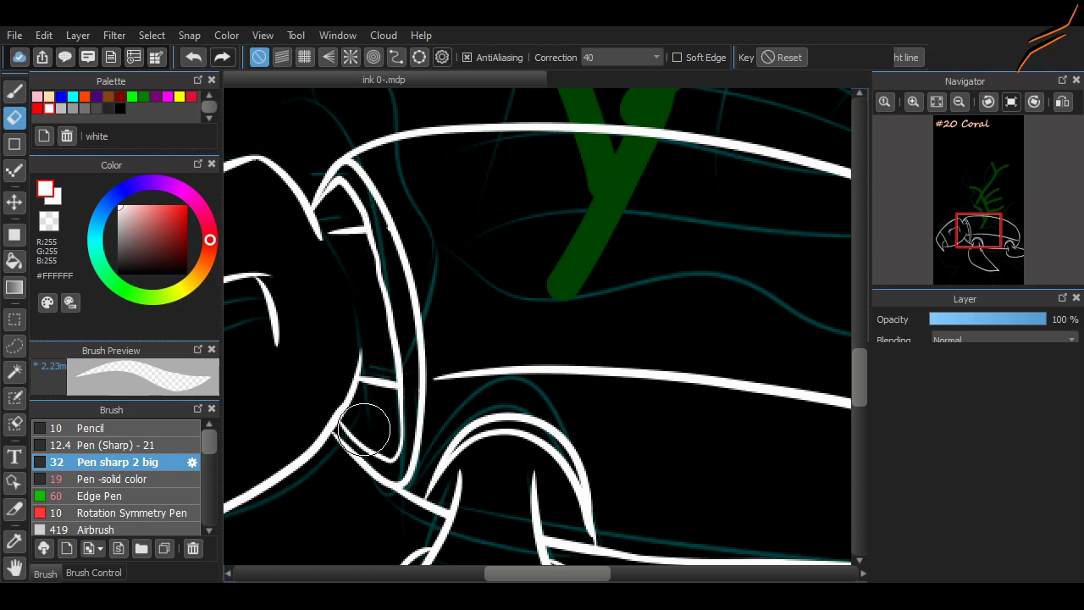
scroll(365, 431, "down", 3)
left_click_drag(440, 396, 447, 407)
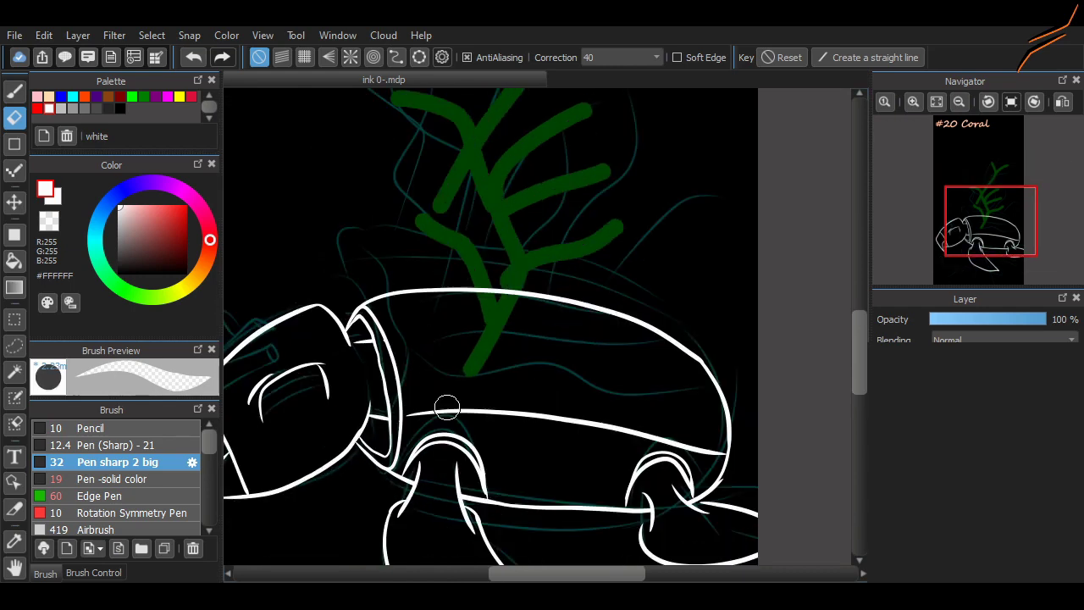
scroll(751, 234, "up", 3)
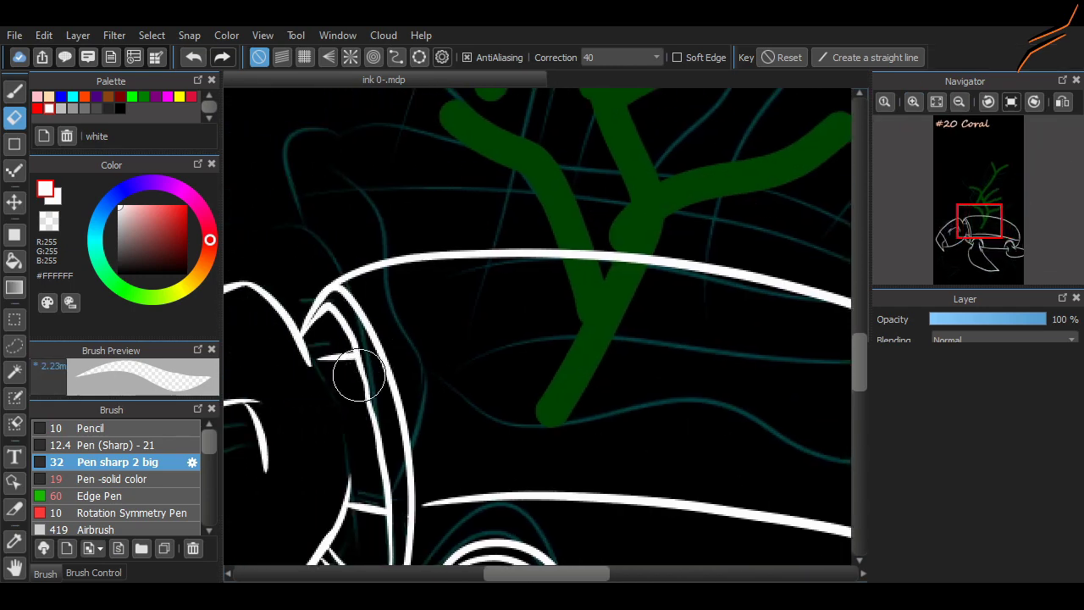
Ink the foreground rocks below the creature: a pointed peak over the front flipper and a rounded slope toward the canvas edge
key("b")
scroll(359, 375, "down", 4)
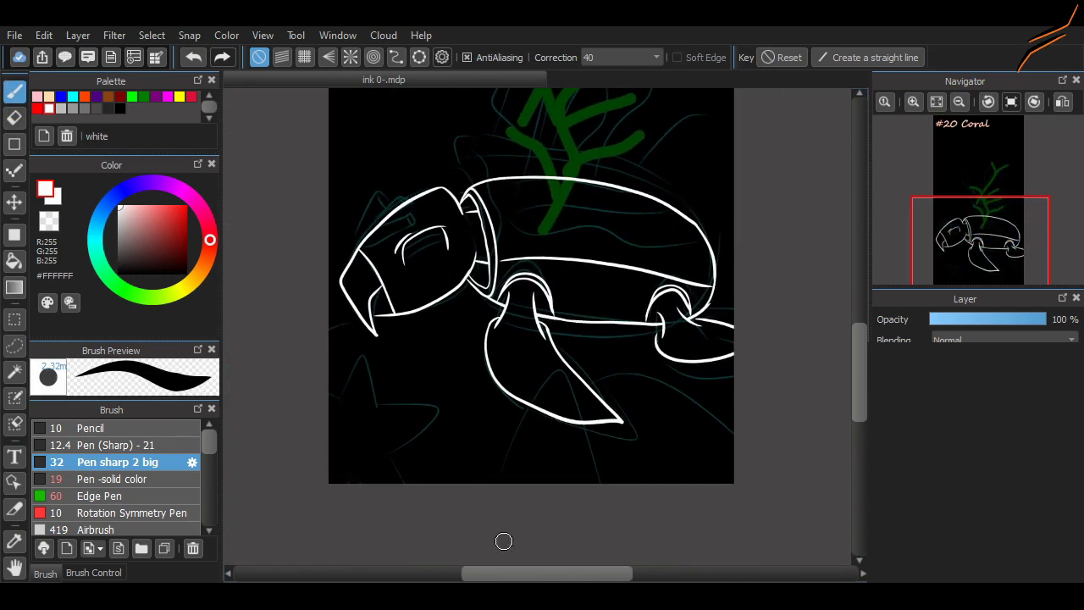
key("ctrl+z")
mouse_move(588, 406)
left_mouse_down()
mouse_move(717, 431)
mouse_move(657, 386)
mouse_move(737, 428)
left_mouse_up()
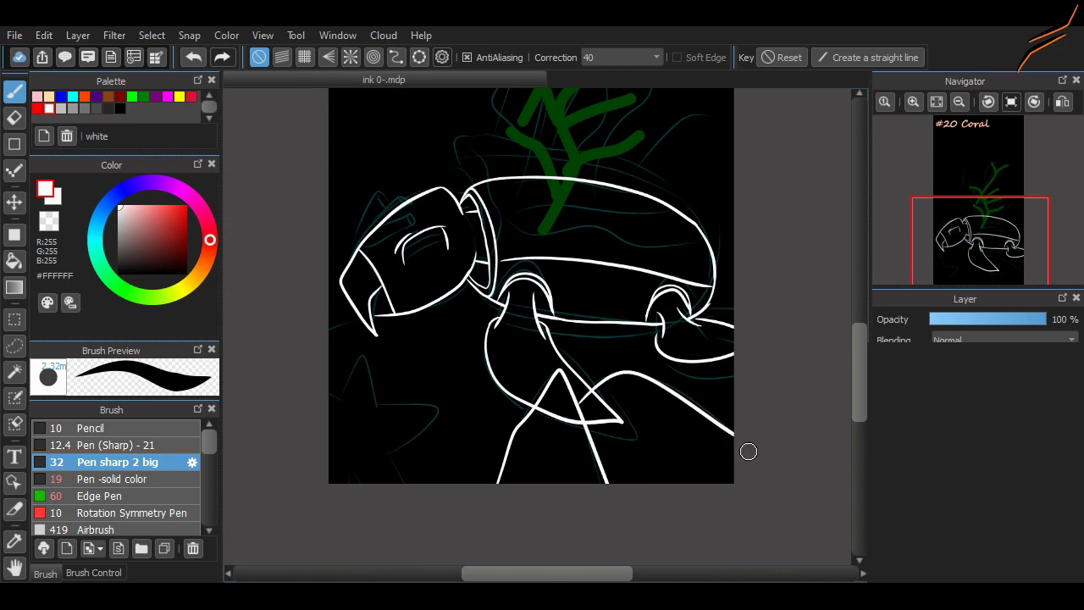
Erase the front flipper's lower portion and tip where the foreground rocks cover it
scroll(554, 450, "up", 3)
left_click(513, 359)
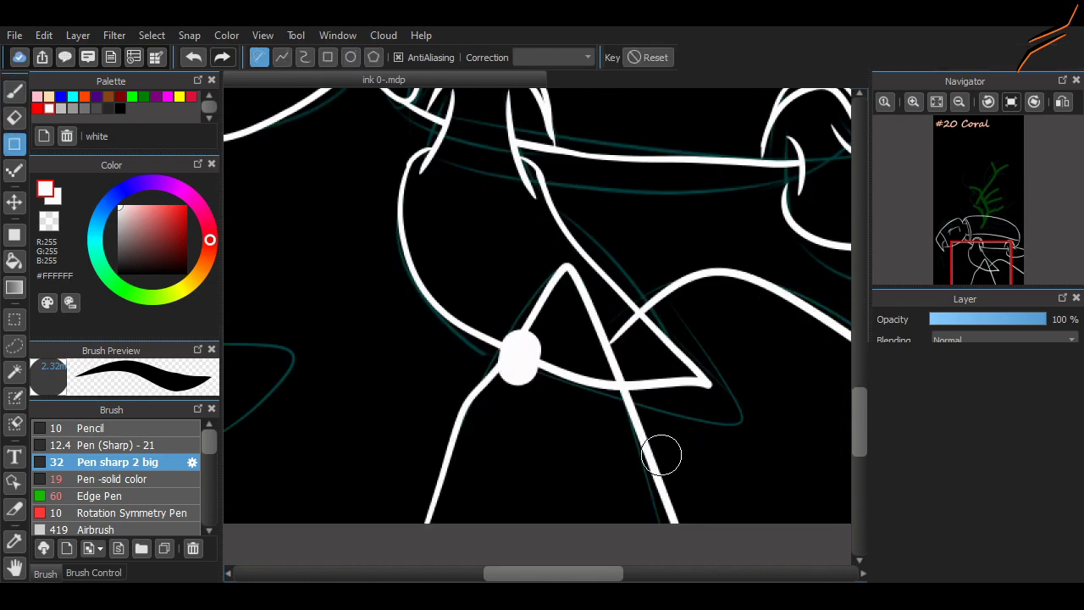
key("ctrl+z")
key("e")
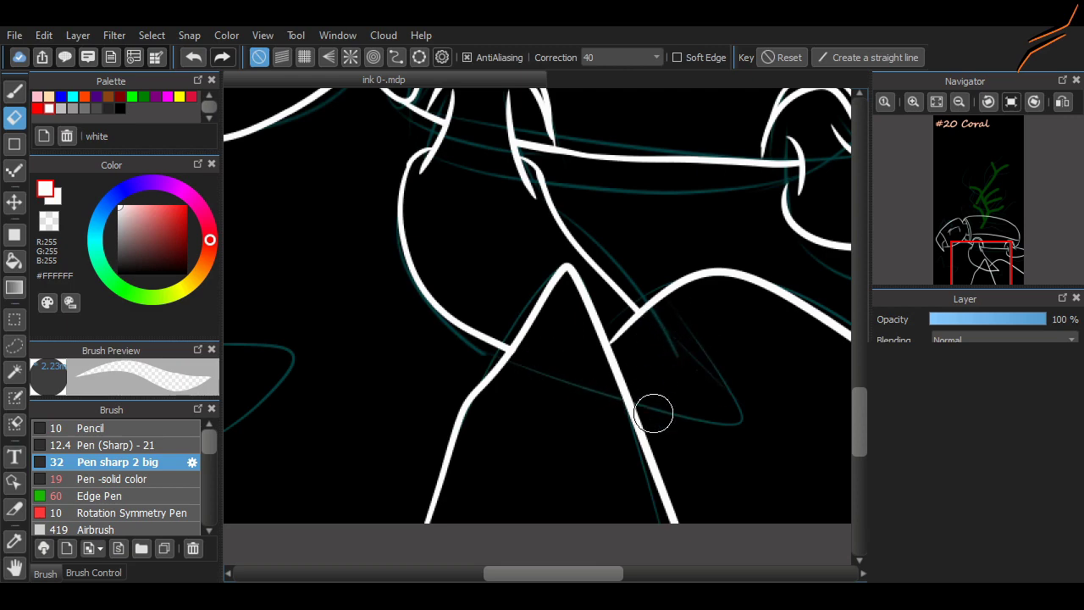
scroll(653, 414, "down", 3)
Try a long curved line across the head and shell, erasing it at the beak and the shell's rear edge
key("b")
left_click_drag(644, 574, 658, 574)
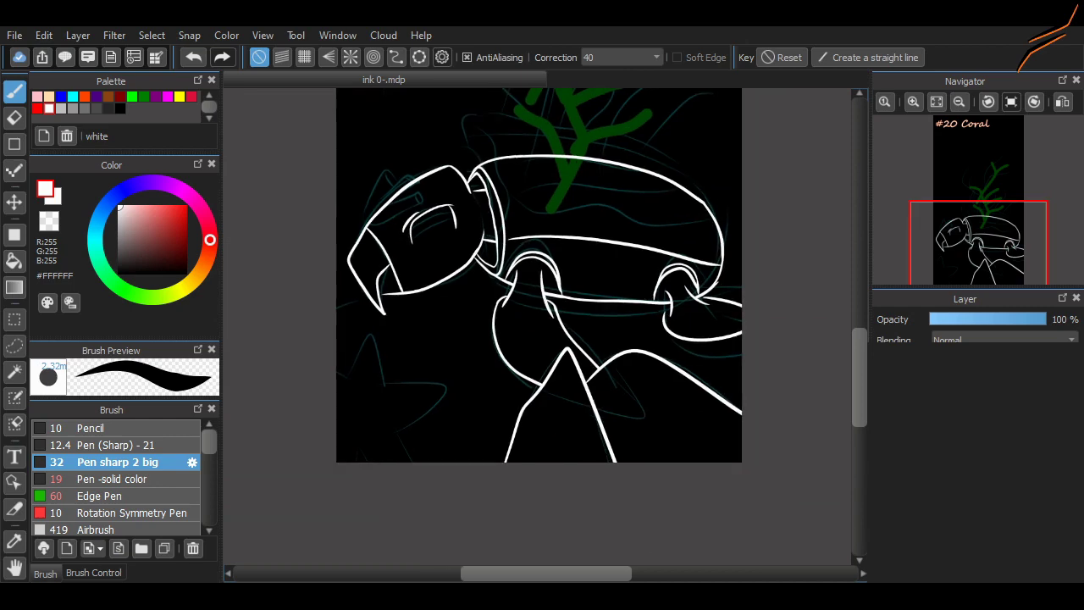
key("ctrl+z")
left_click_drag(311, 325, 728, 235)
key("e")
scroll(254, 331, "up", 3)
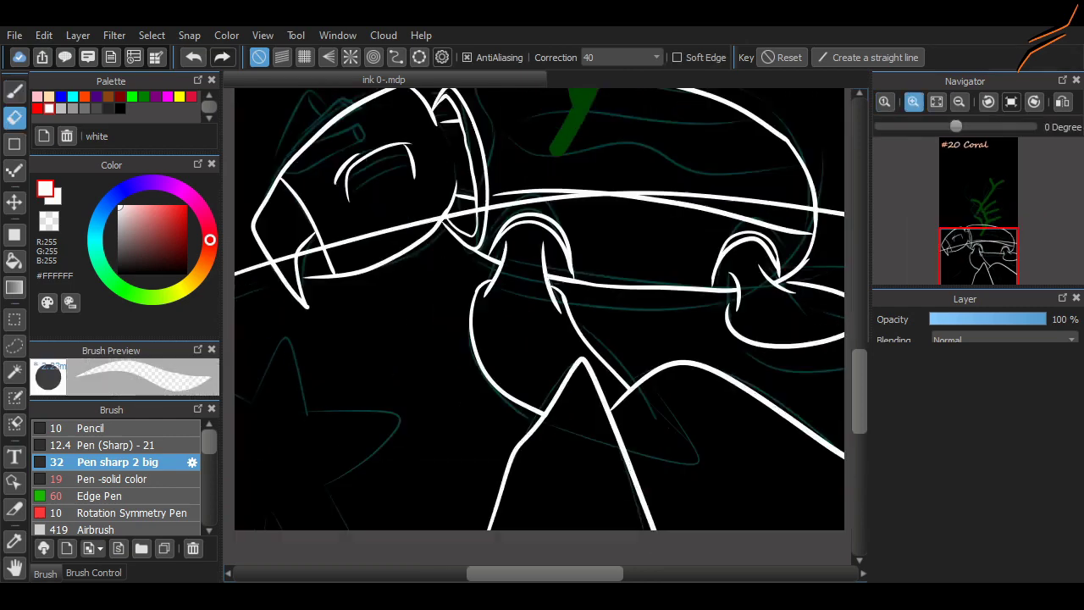
scroll(620, 248, "right", 5)
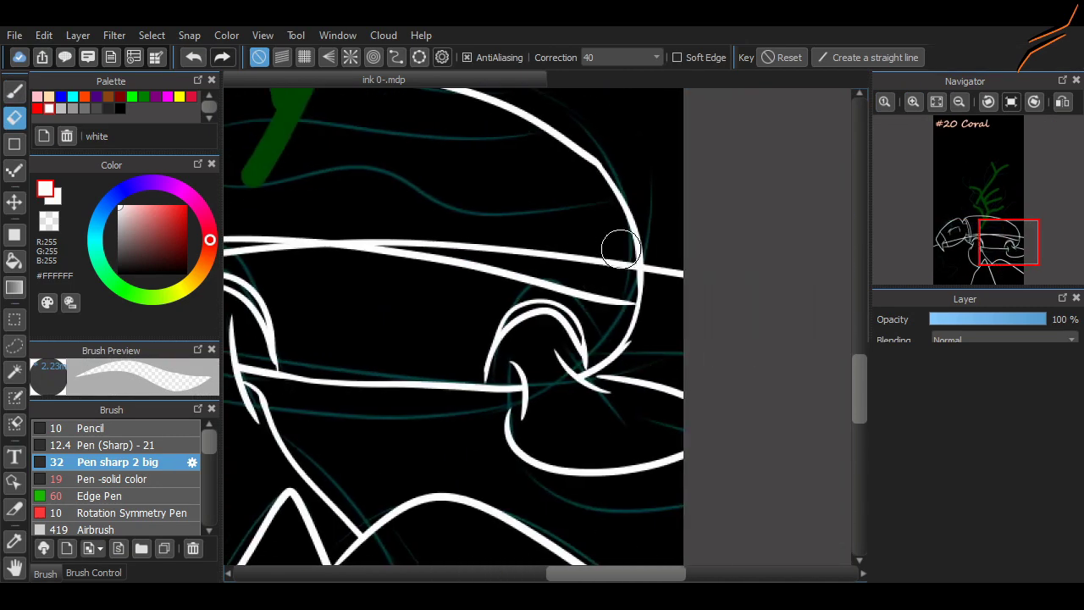
scroll(590, 242, "down", 3)
Try moving a rectangular selection of the linework around the long line, then undo the move and the line
key("m")
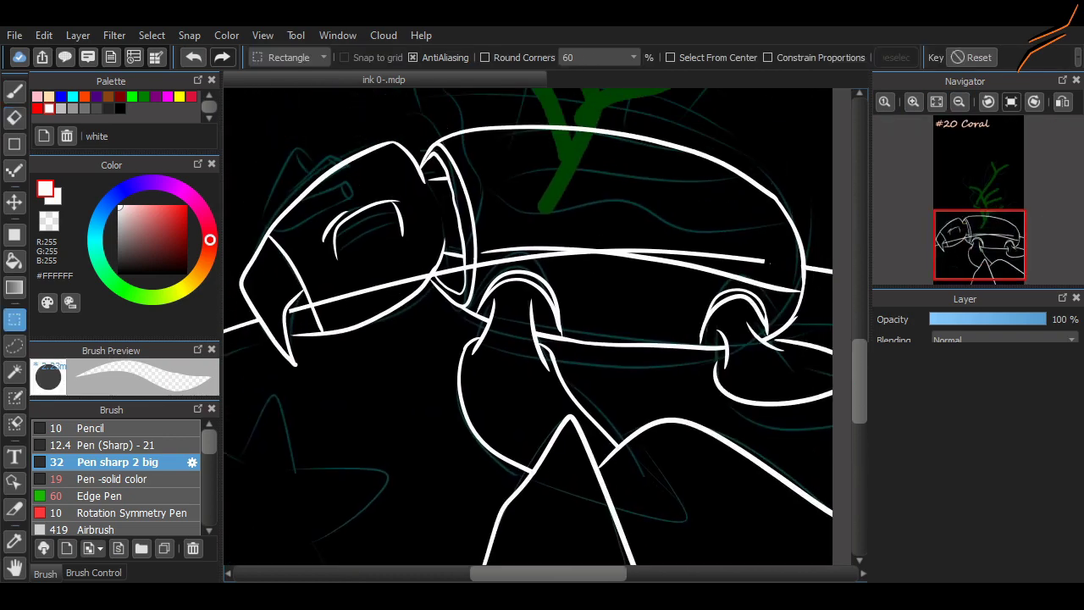
left_click_drag(544, 329, 277, 367)
key("v")
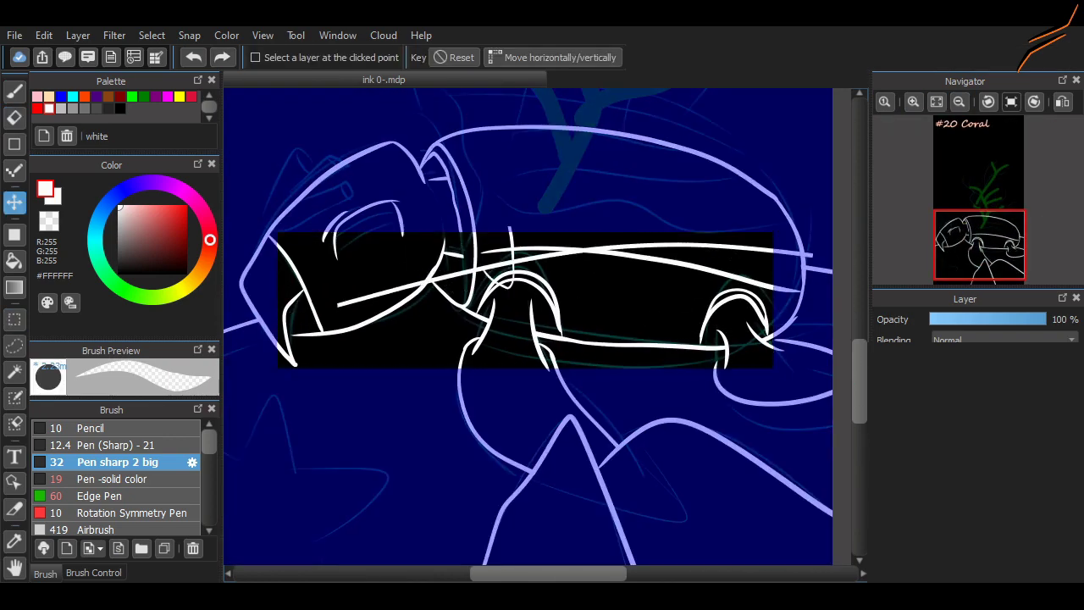
key("ctrl+d")
key("ctrl+z")
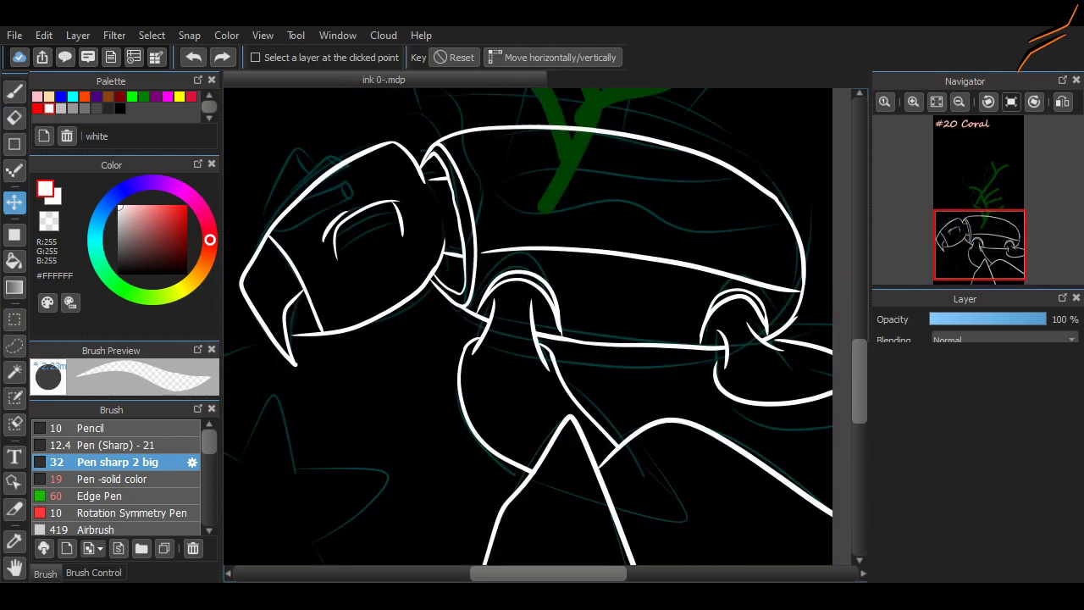
key("ctrl+z")
key("ctrl+y")
key("ctrl+y")
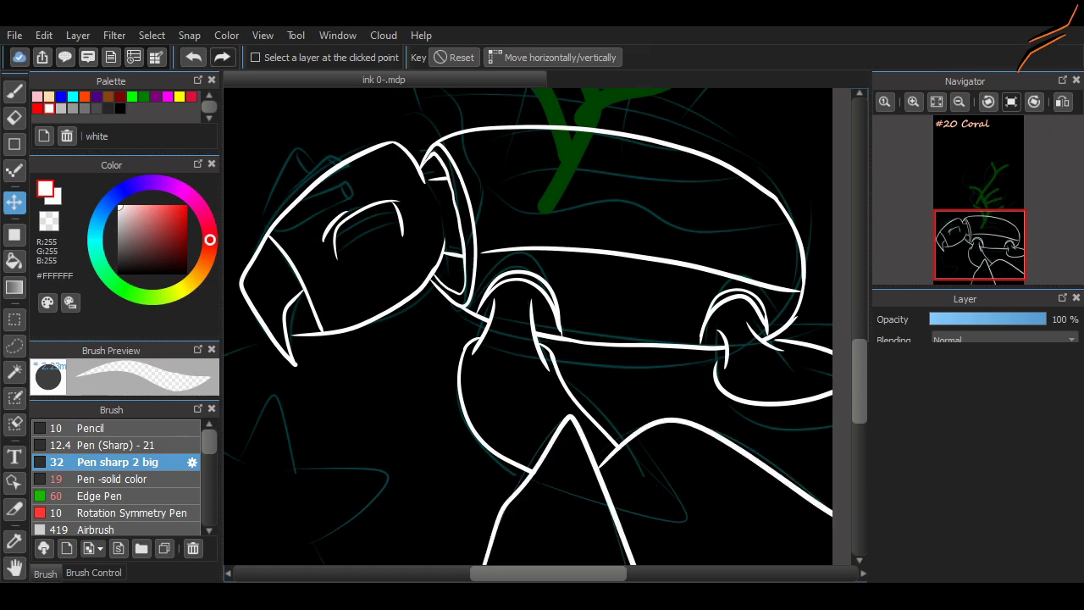
Ink a long, gently arched white horizon line from canvas edge to canvas edge, crossing the head and shell
key("b")
key("ctrl+minus")
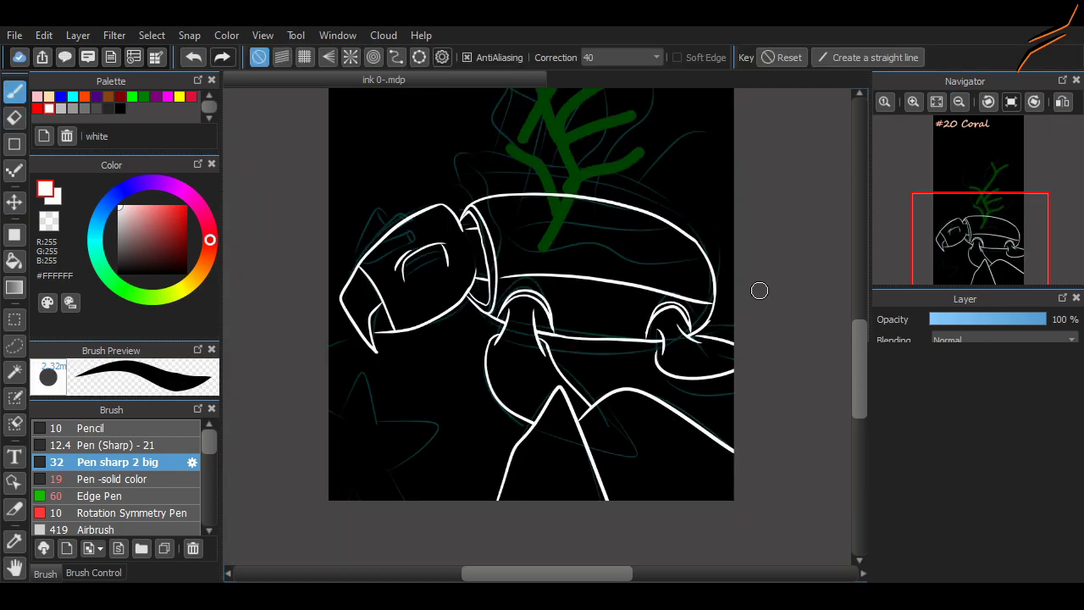
key("ctrl+z")
left_click_drag(313, 341, 712, 303)
key("ctrl+plus")
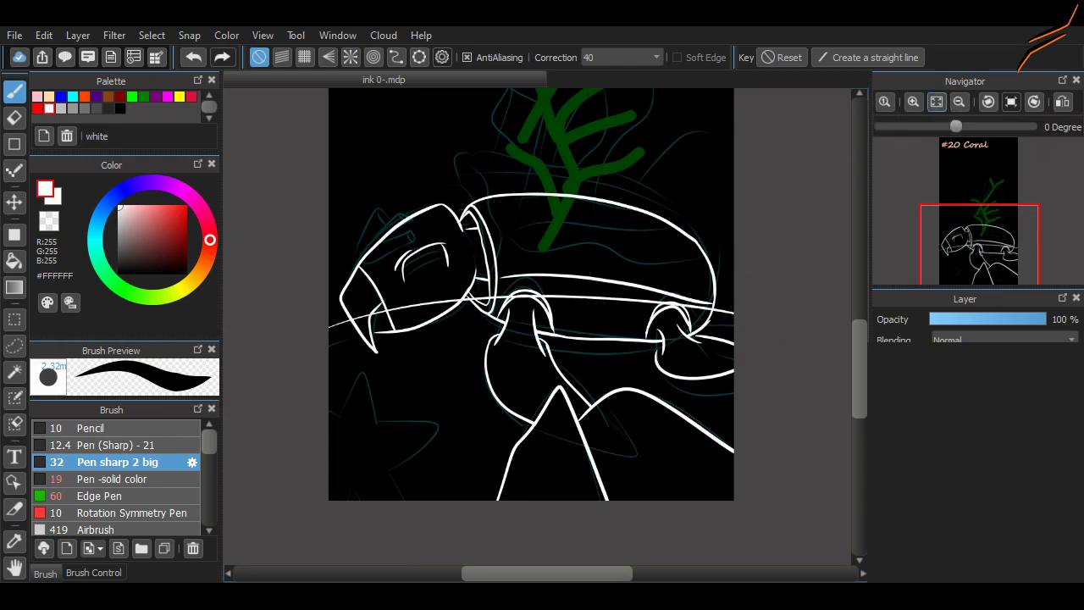
Erase the horizon line where it crosses the beak and where it meets the shell's rear edge
key("e")
scroll(450, 500, "left", 3)
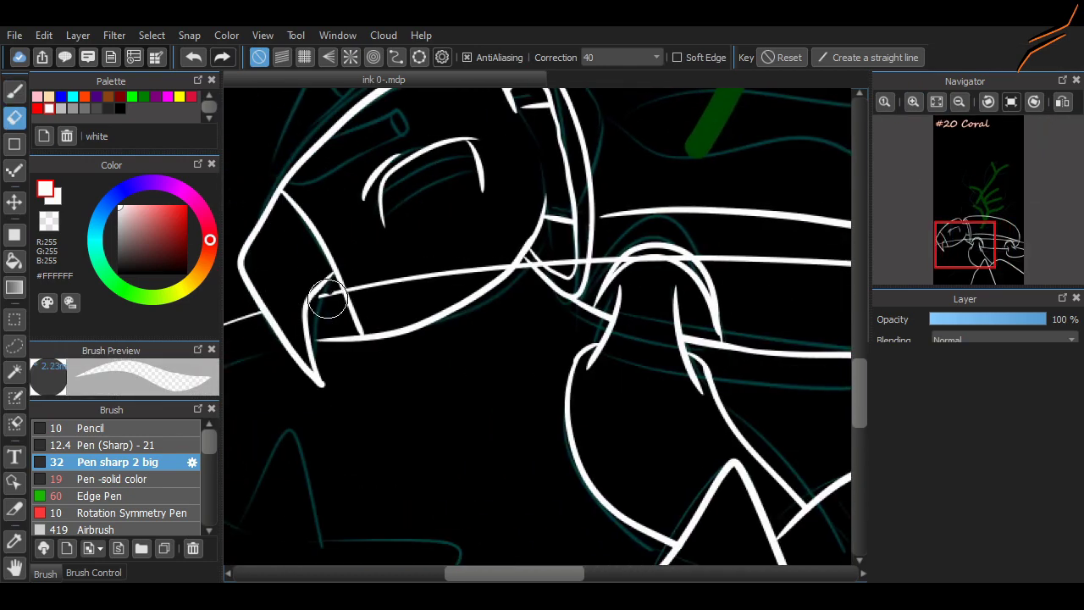
scroll(350, 299, "right", 8)
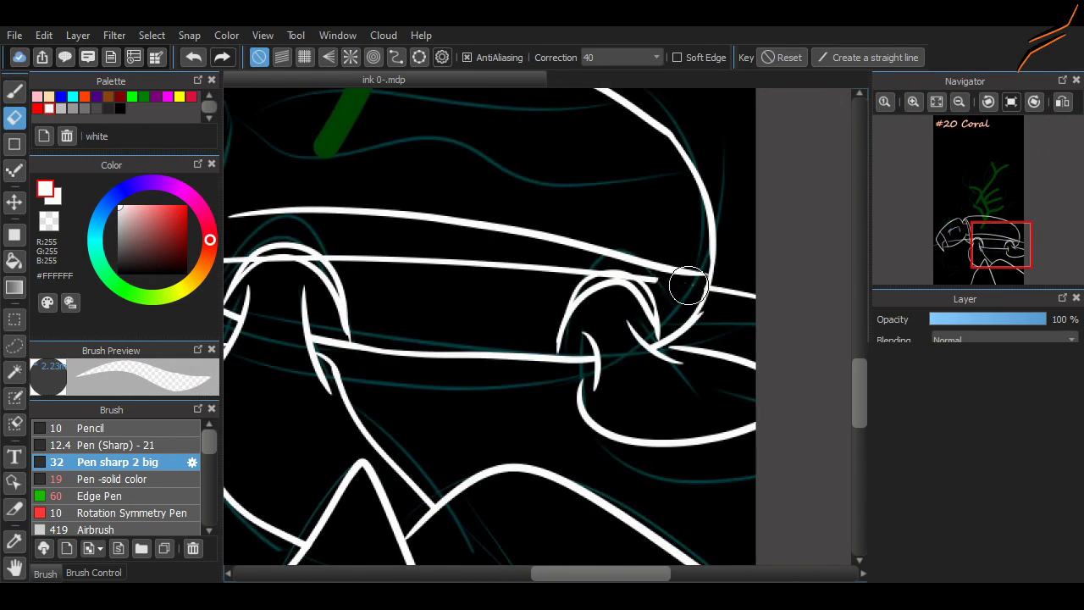
key("ctrl+minus")
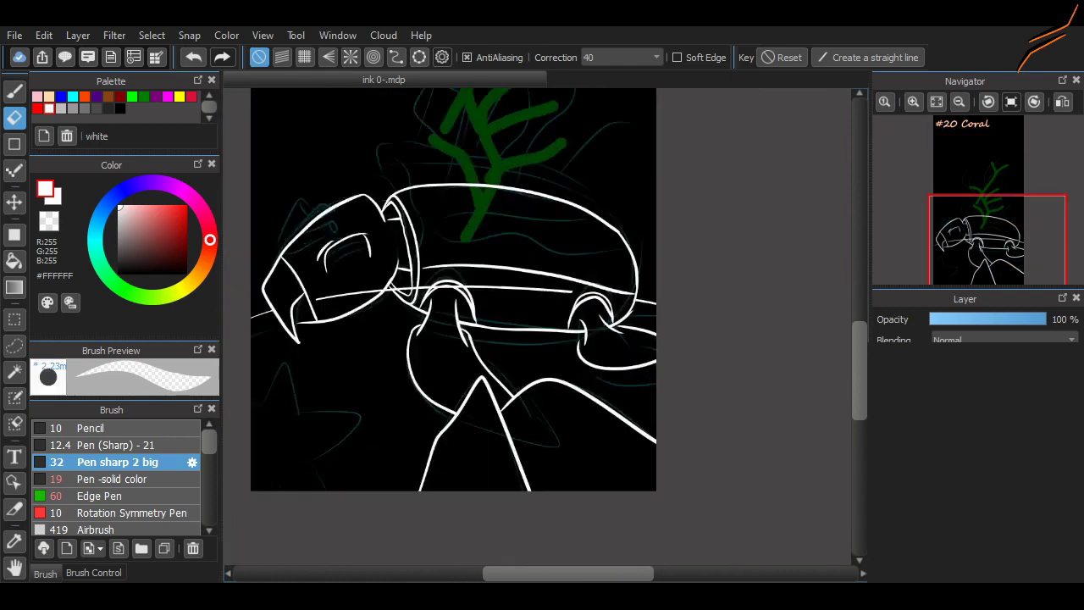
key("ctrl+plus")
Select the stretch of horizon line between the beak and the rear flipper and remove it from the creature's body
key("m")
left_click_drag(230, 232, 662, 299)
key("v")
key("ctrl+minus")
key("ctrl+minus")
key("ctrl+minus")
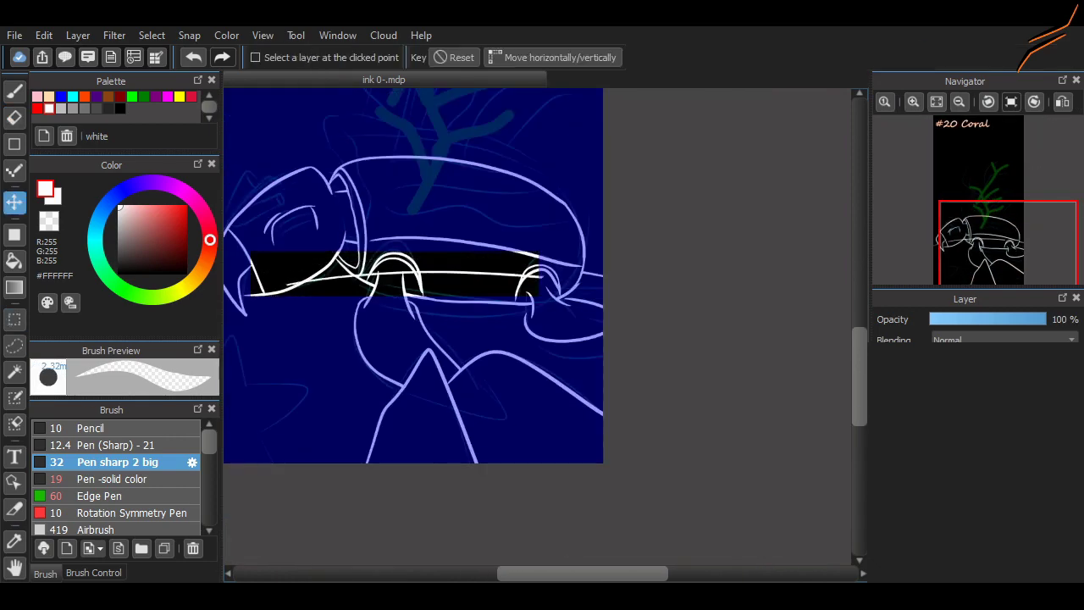
key("ctrl+plus")
key("ctrl+plus")
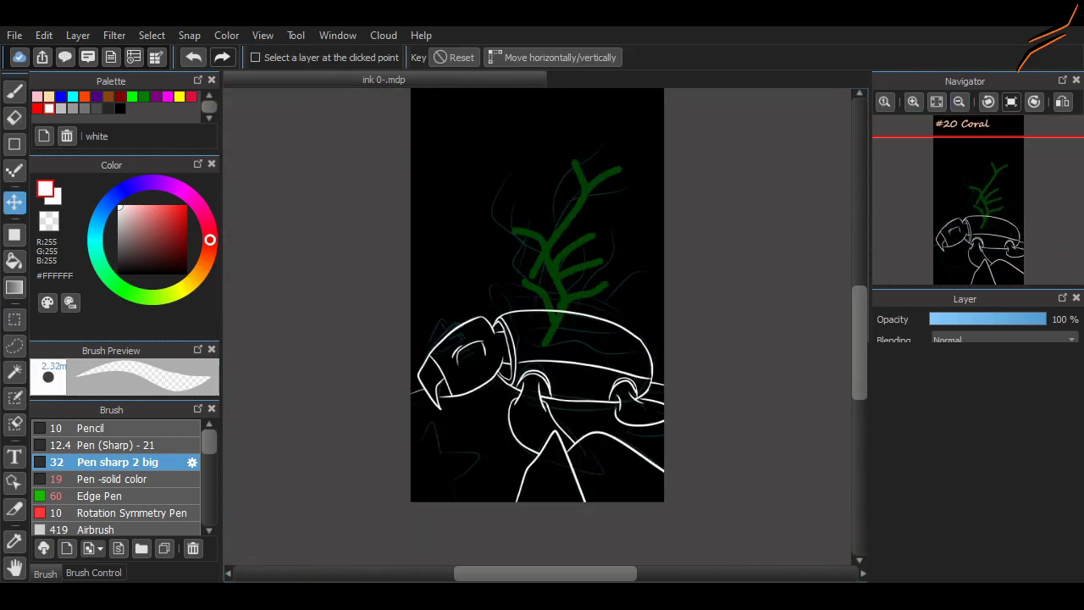
Ink a red starfish over the sketch below the creature's head, partly running off the canvas
key("b")
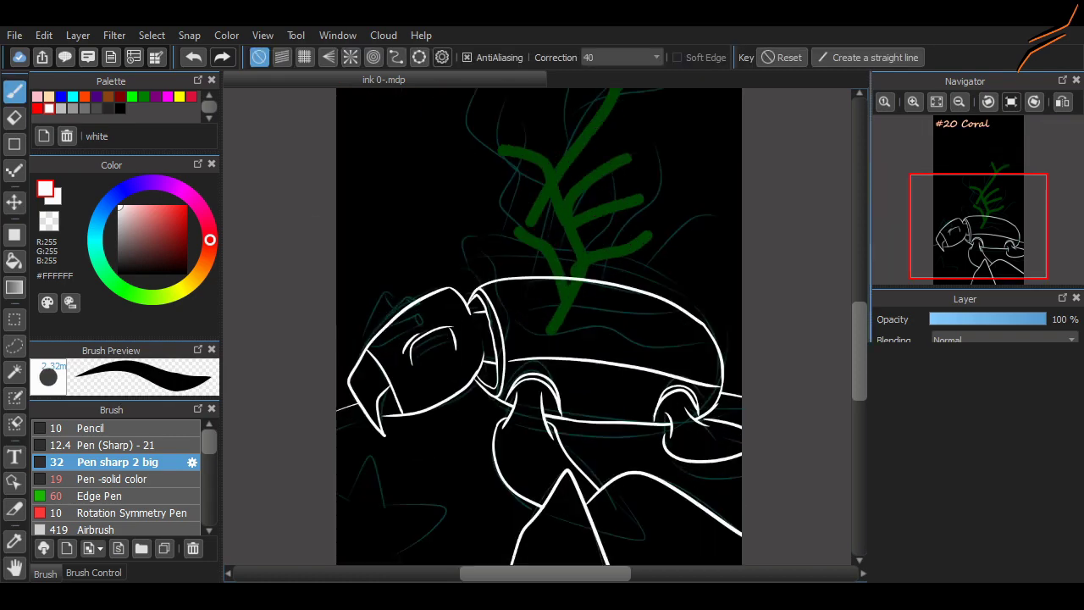
key("ctrl+plus")
key("ctrl+plus")
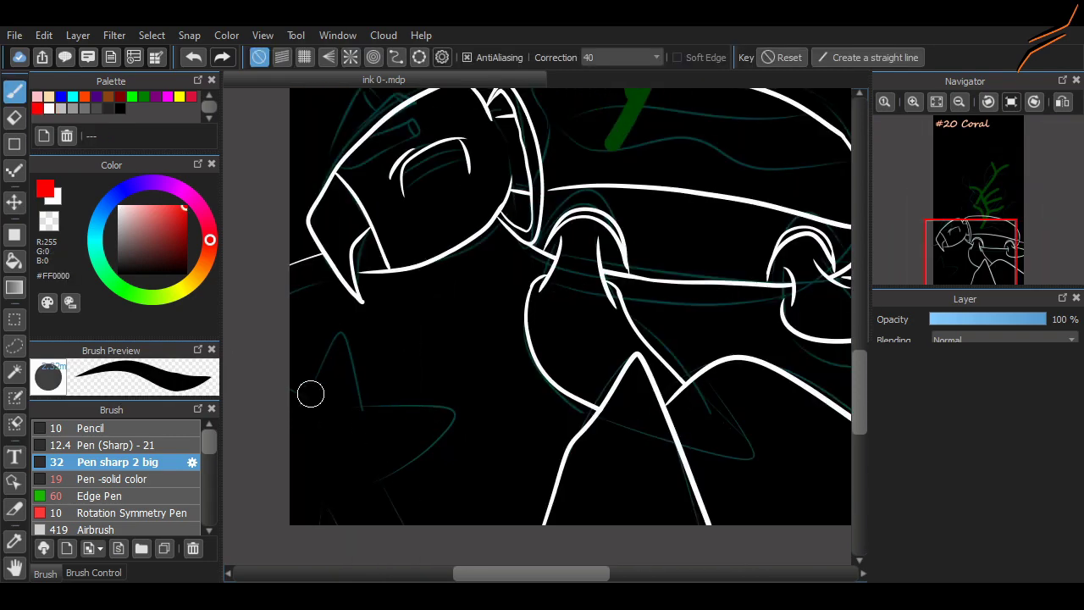
key("ctrl+z")
mouse_move(311, 399)
left_mouse_down()
mouse_move(348, 387)
mouse_move(374, 467)
mouse_move(465, 402)
mouse_move(373, 459)
left_mouse_up()
key("ctrl+z")
mouse_move(385, 464)
left_mouse_down()
mouse_move(328, 484)
mouse_move(403, 540)
mouse_move(321, 493)
left_mouse_up()
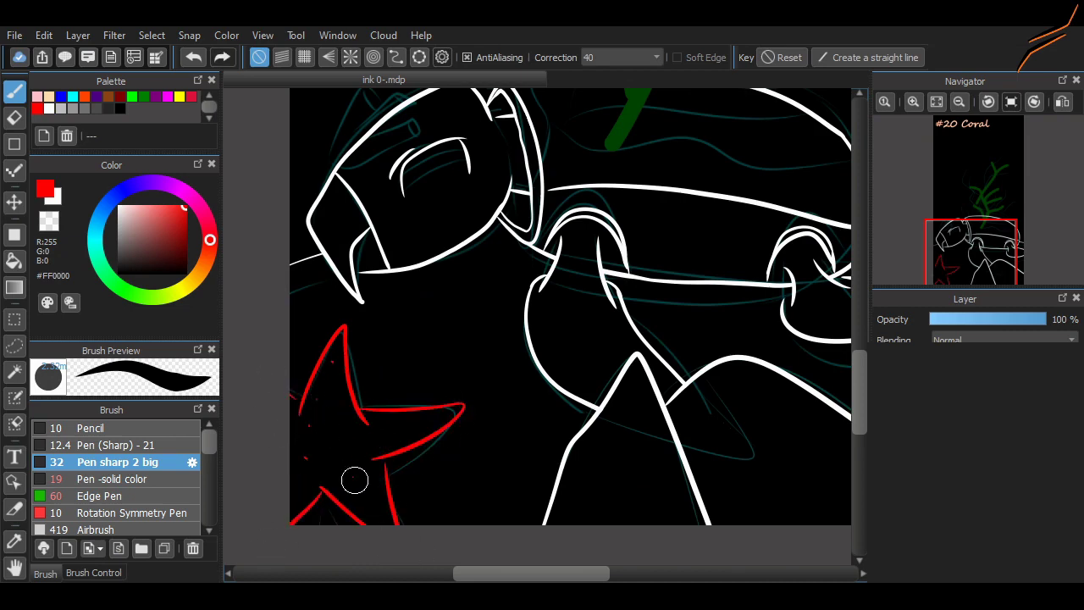
Draw a rounded red iris outline beneath the creature's upper eyelid
scroll(350, 455, "up", 5)
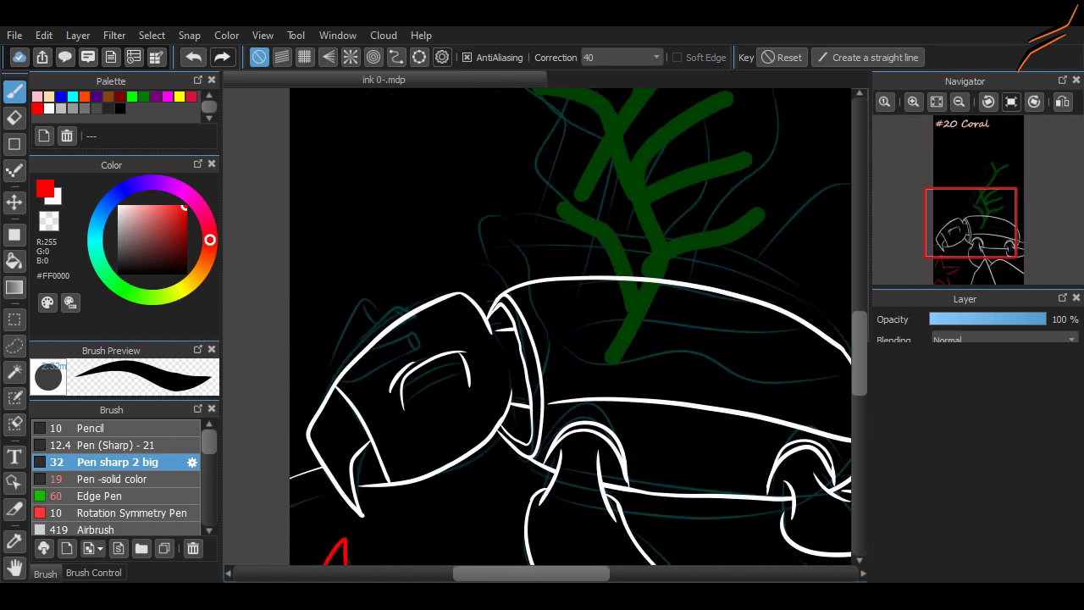
scroll(554, 205, "up", 5)
left_click_drag(508, 275, 553, 380)
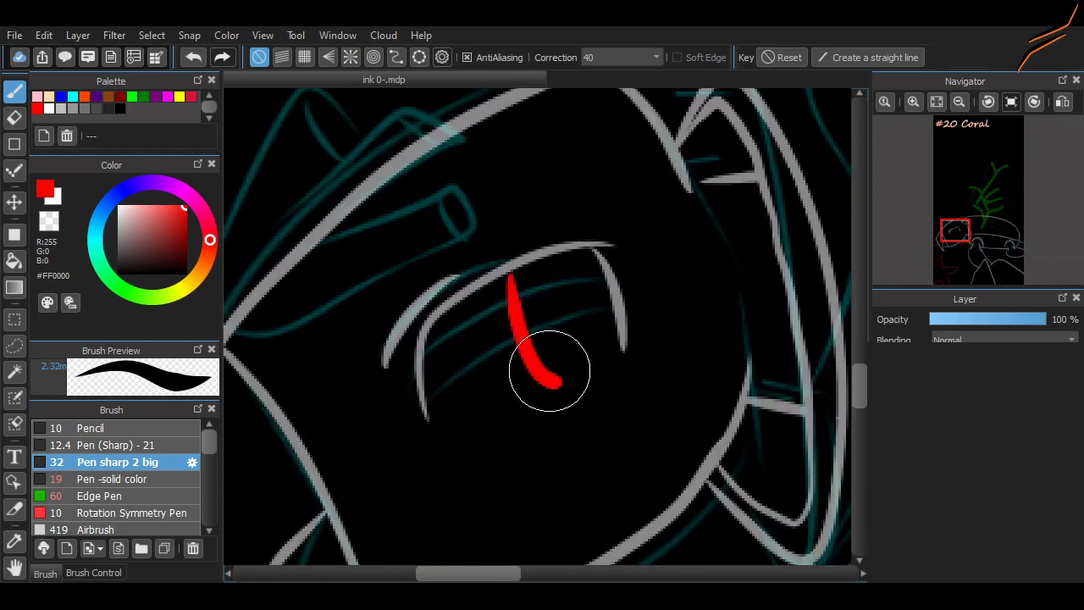
key("ctrl+z")
mouse_move(436, 320)
left_mouse_down()
mouse_move(465, 375)
mouse_move(508, 368)
mouse_move(528, 288)
left_mouse_up()
left_click_drag(502, 279, 537, 314)
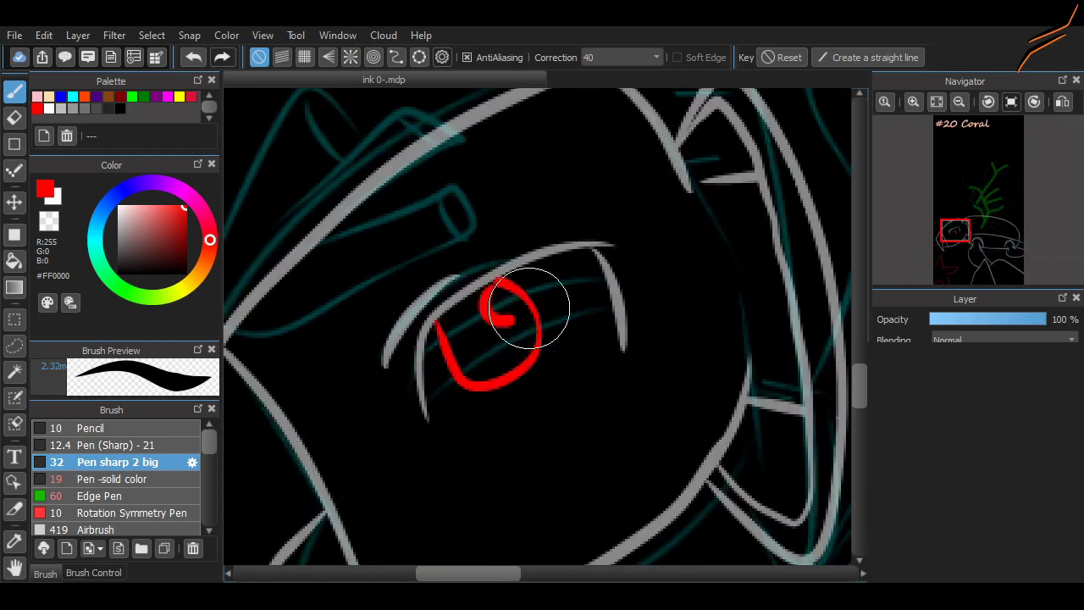
Undo the small inner loop in the iris, add a round white highlight at the iris's upper edge, and return to red
left_click(49, 108)
key("ctrl+z")
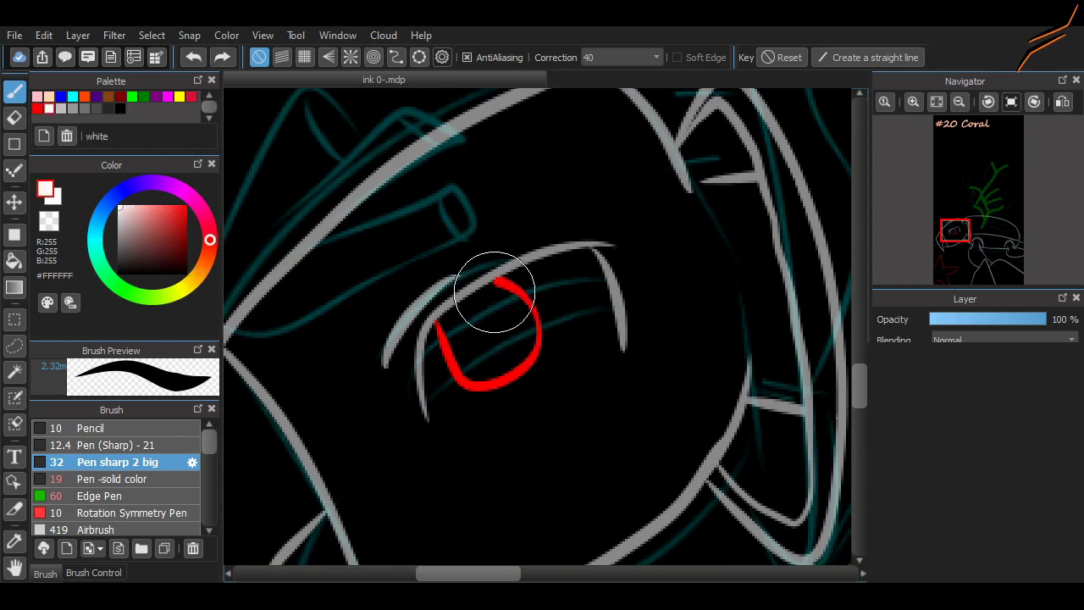
mouse_move(482, 288)
left_mouse_down()
mouse_move(519, 322)
mouse_move(493, 305)
mouse_move(521, 298)
mouse_move(498, 329)
mouse_move(499, 296)
left_mouse_up()
key("ctrl+z")
key("ctrl+z")
key("ctrl+z")
left_click(185, 207)
Try a red pupil stroke inside the iris and undo it
left_click_drag(441, 315, 474, 381)
left_click_drag(498, 321, 504, 360)
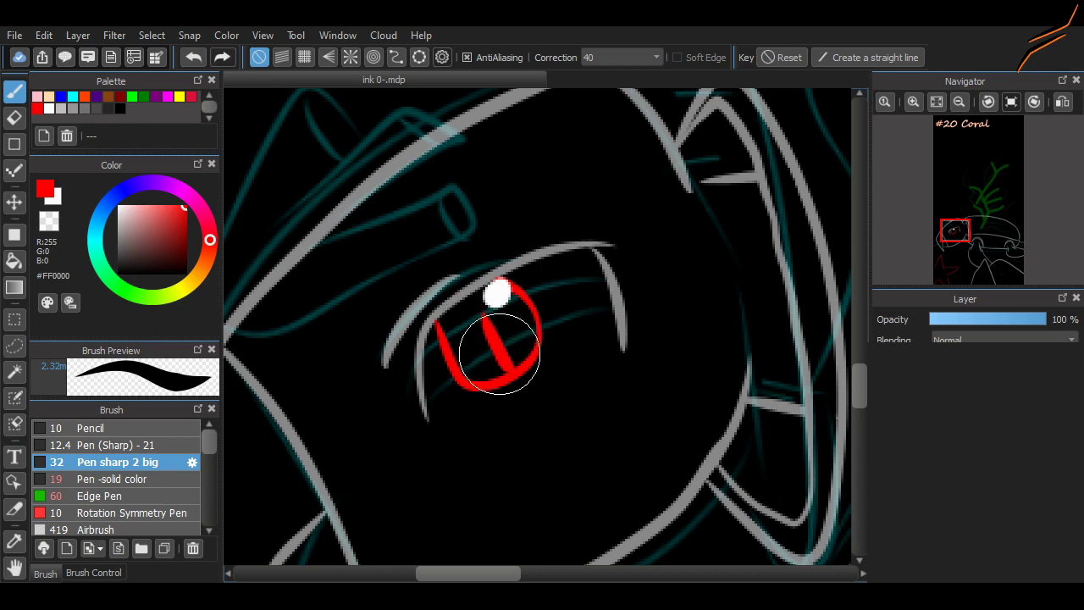
key("ctrl+z")
left_click_drag(475, 321, 477, 380)
key("ctrl+z")
Ink two open-ended red tubes on the head above the eye, one along the snout and another behind it
scroll(509, 355, "left", 3)
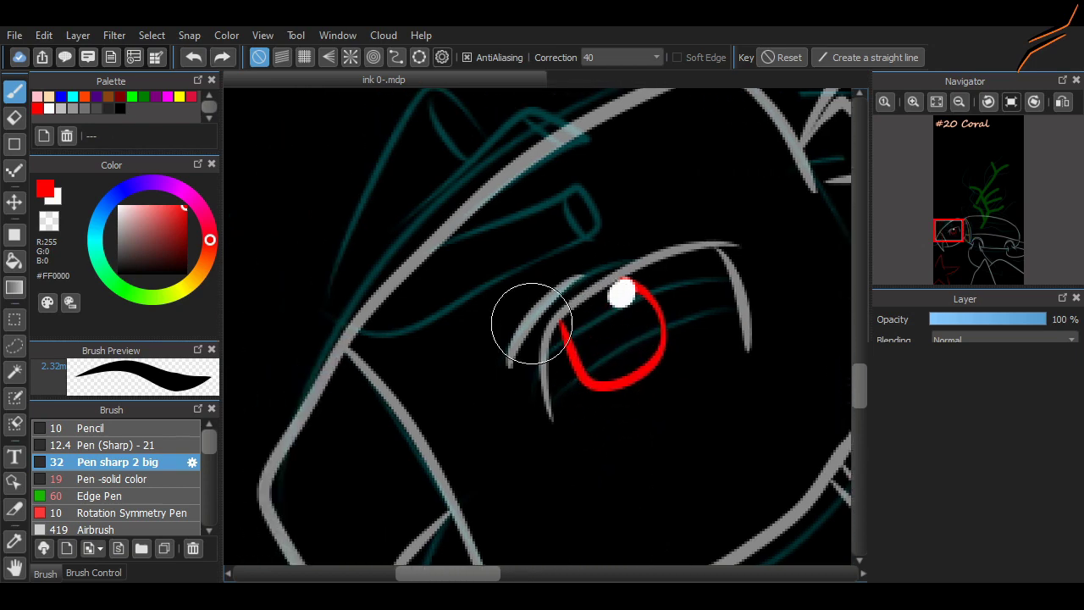
mouse_move(331, 318)
left_mouse_down()
mouse_move(432, 341)
mouse_move(588, 235)
mouse_move(563, 191)
mouse_move(407, 237)
left_mouse_up()
key("ctrl+z")
left_click_drag(561, 193, 407, 255)
scroll(515, 362, "down", 2)
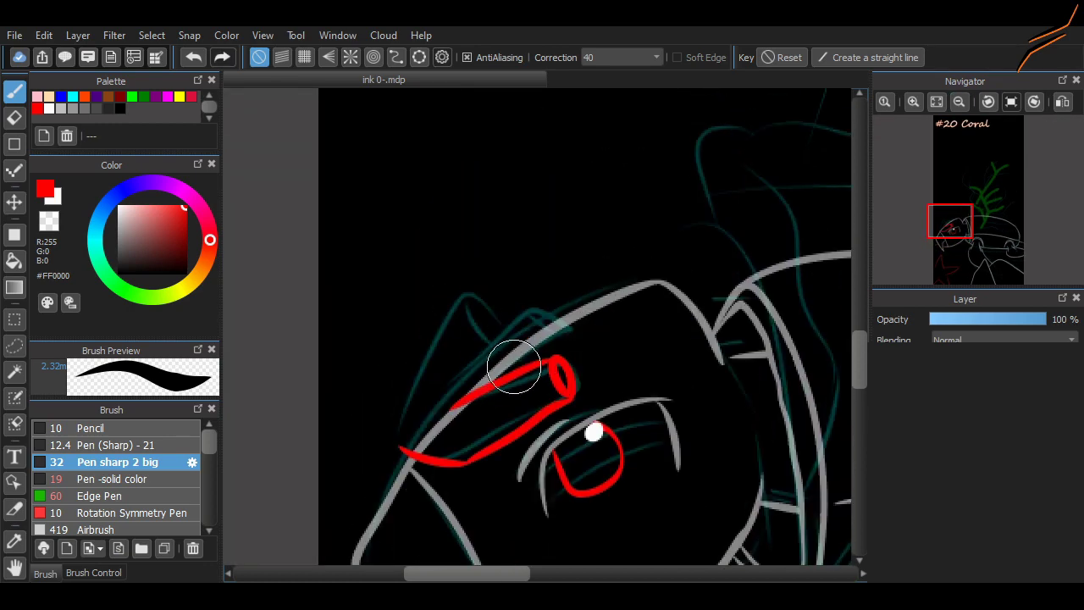
mouse_move(487, 390)
left_mouse_down()
mouse_move(555, 326)
mouse_move(431, 387)
left_mouse_up()
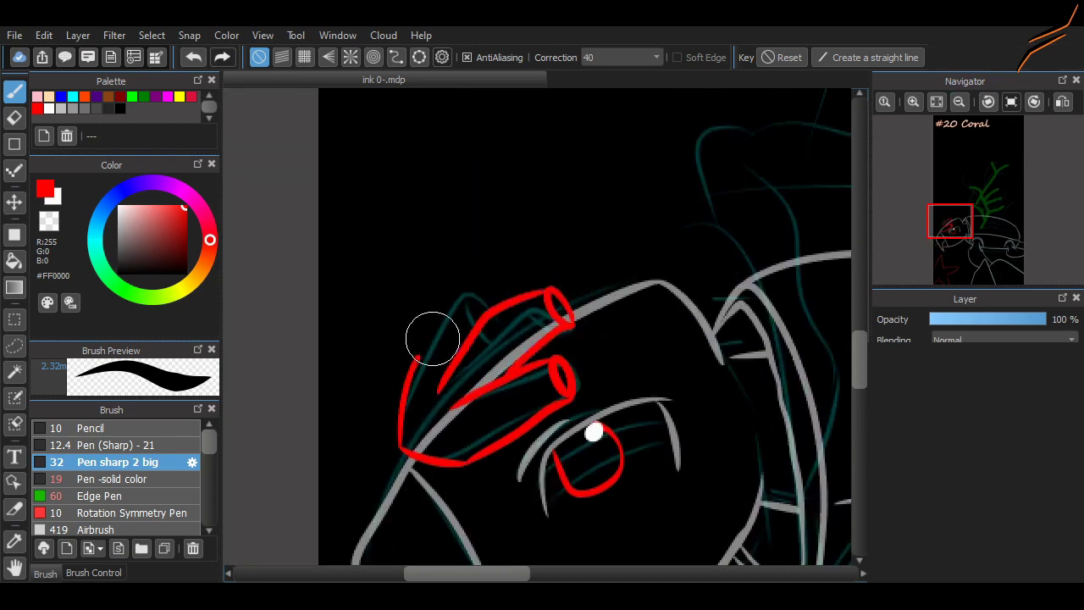
left_click_drag(405, 422, 439, 392)
Add short red dashes and a pointed base to the head tubes, and erase the white head outline crossing them
scroll(518, 365, "down", 3)
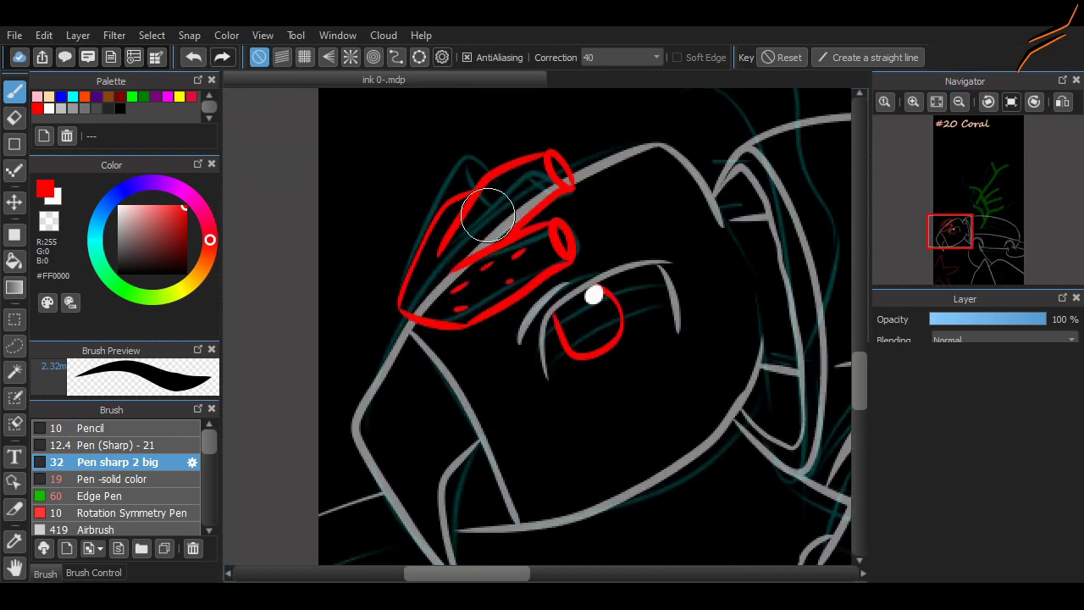
mouse_move(400, 319)
left_mouse_down()
mouse_move(430, 325)
mouse_move(397, 340)
left_mouse_up()
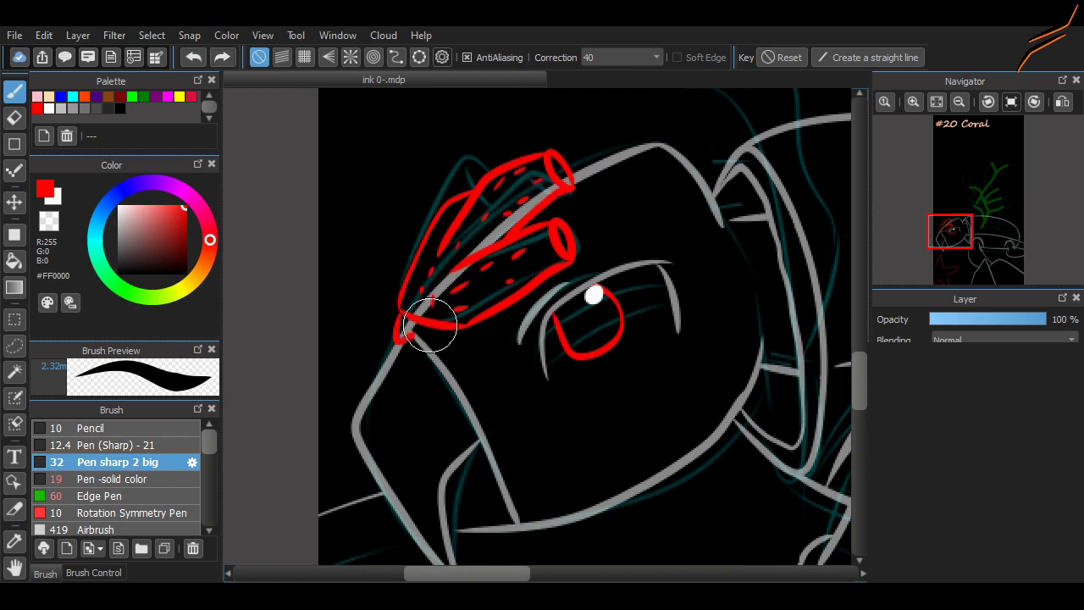
key("e")
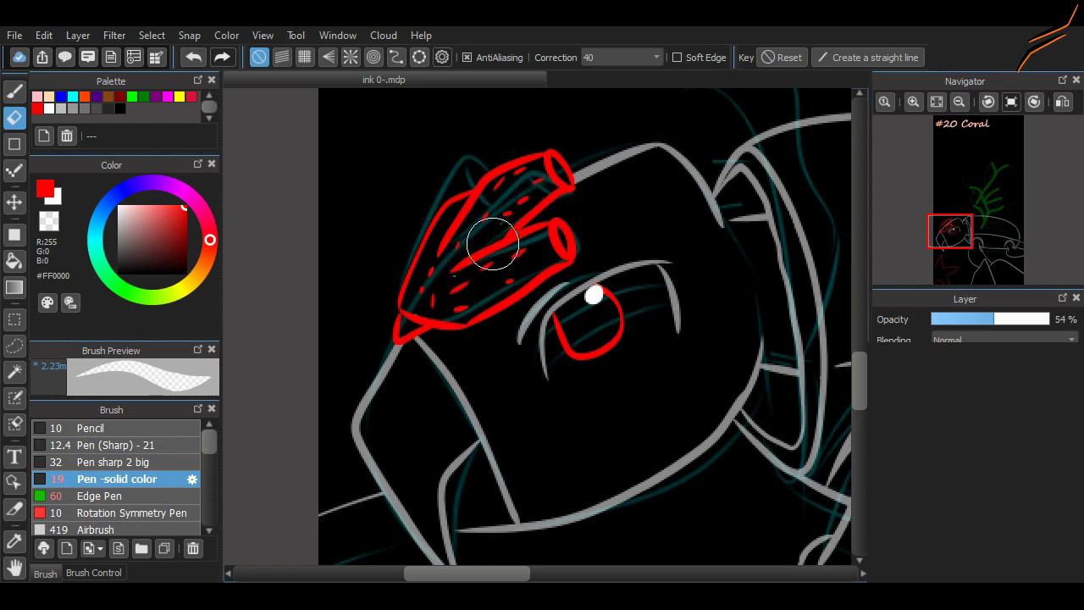
key("b")
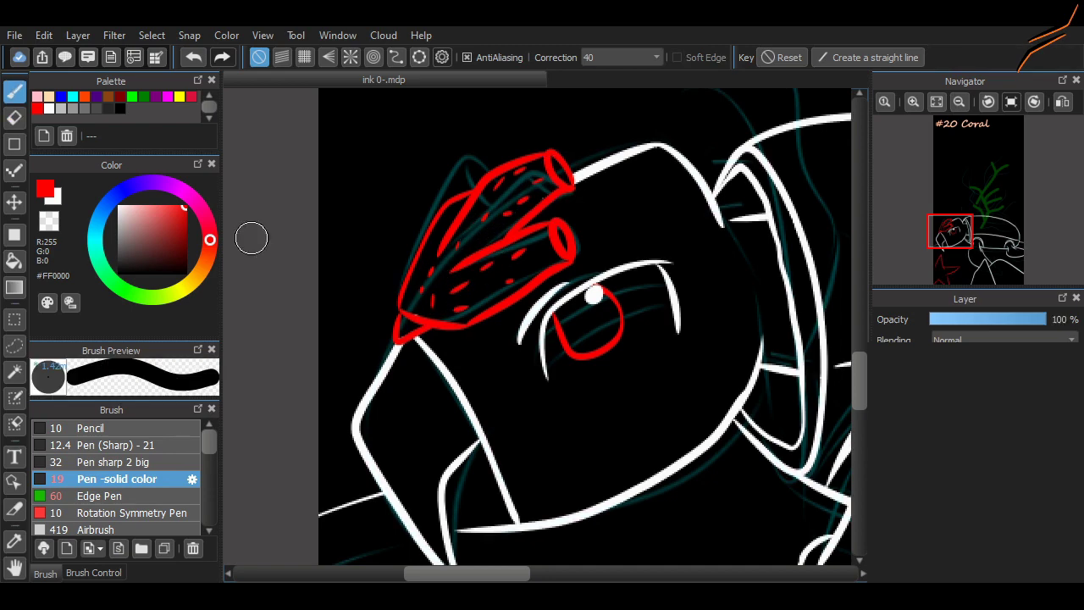
Try a curved stripe along the shell's side in red and in white, undoing each attempt
scroll(416, 460, "right", 5)
mouse_move(360, 219)
left_mouse_down()
mouse_move(352, 329)
mouse_move(431, 228)
left_mouse_up()
key("ctrl+z")
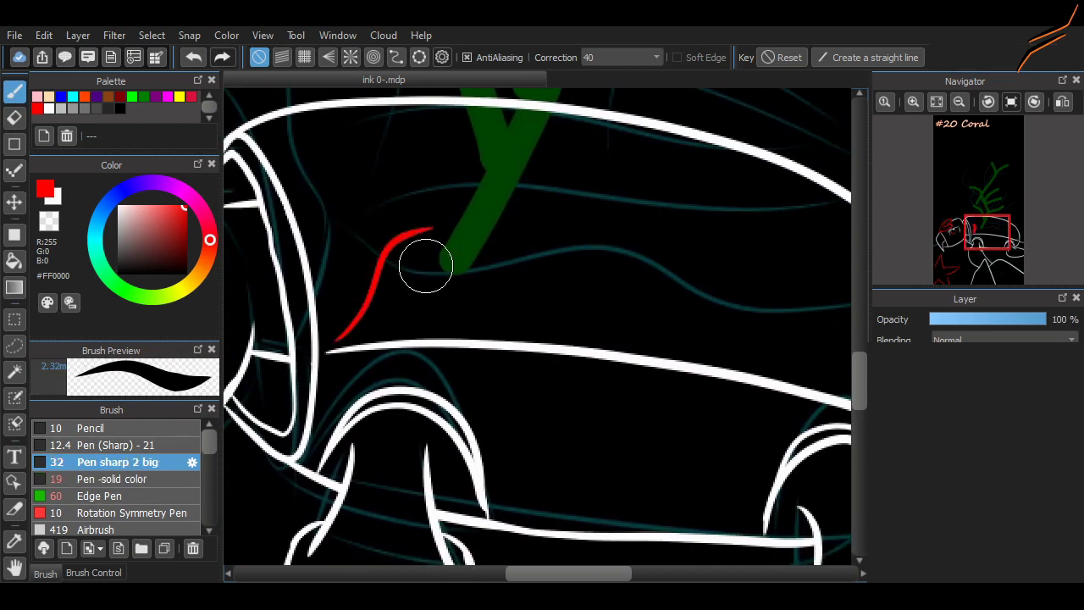
key("x")
key("ctrl+z")
left_click_drag(327, 339, 462, 221)
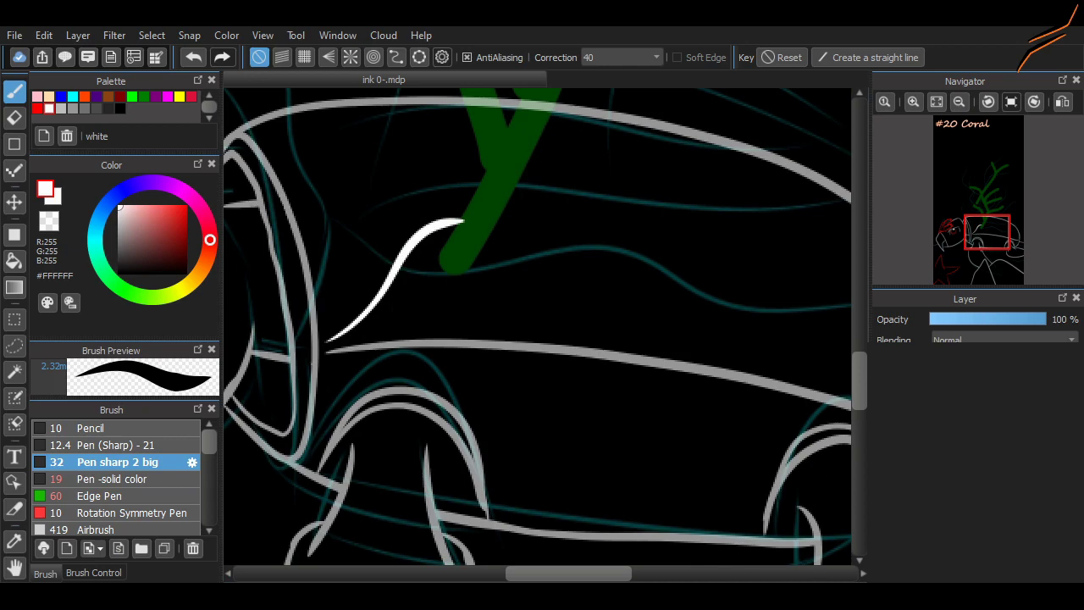
left_click_drag(475, 222, 658, 288)
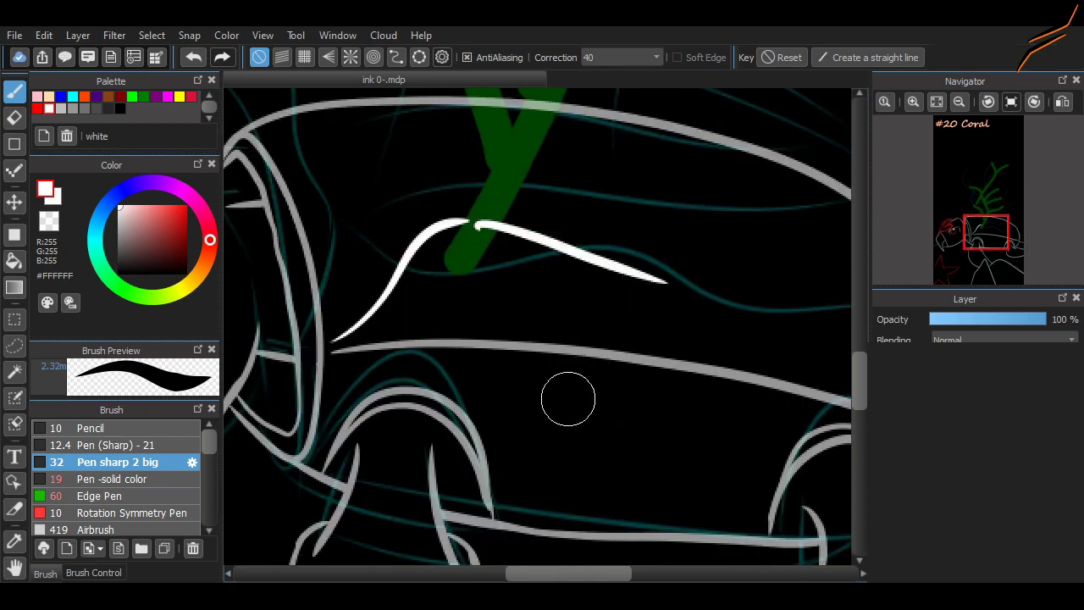
key("ctrl+z")
mouse_move(459, 243)
left_mouse_down()
mouse_move(286, 242)
mouse_move(432, 261)
left_mouse_up()
scroll(568, 555, "left", 4)
key("ctrl+z")
scroll(751, 254, "up", 3)
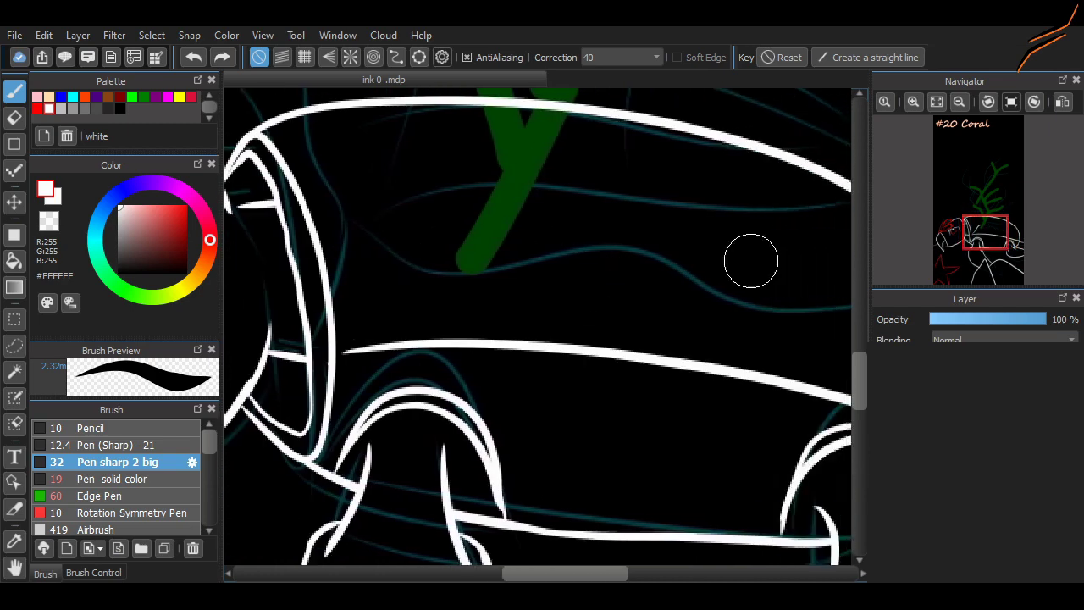
Try wide angular white ridge lines across the upper shell, then undo them
mouse_move(387, 383)
left_mouse_down()
mouse_move(574, 288)
mouse_move(561, 181)
left_mouse_up()
key("ctrl+z")
left_click_drag(305, 191, 597, 199)
key("ctrl+z")
mouse_move(297, 185)
left_mouse_down()
mouse_move(385, 369)
mouse_move(571, 283)
mouse_move(513, 231)
left_mouse_up()
scroll(523, 509, "right", 4)
left_click_drag(627, 398, 641, 339)
key("ctrl+z")
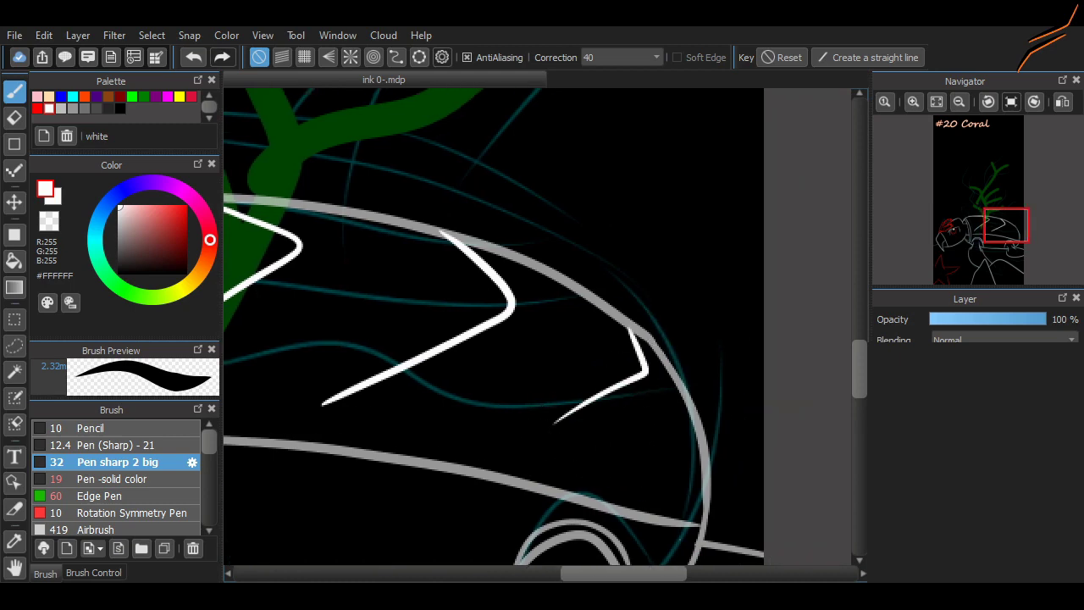
scroll(472, 212, "left", 5)
key("ctrl+z")
key("ctrl+z")
key("ctrl+z")
Ink three hooked white ridge lines down from the shell's upper edge and a short stroke near its rear
left_click_drag(517, 200, 492, 372)
scroll(492, 373, "right", 3)
left_click_drag(543, 216, 498, 350)
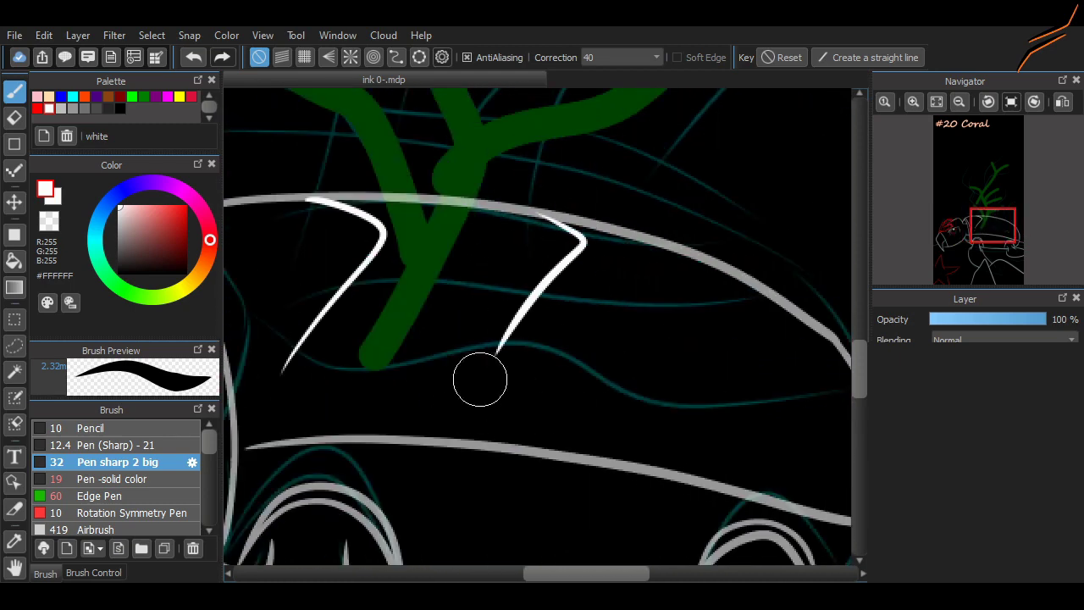
mouse_move(742, 273)
left_mouse_down()
mouse_move(685, 400)
mouse_move(631, 453)
left_mouse_up()
scroll(685, 400, "right", 3)
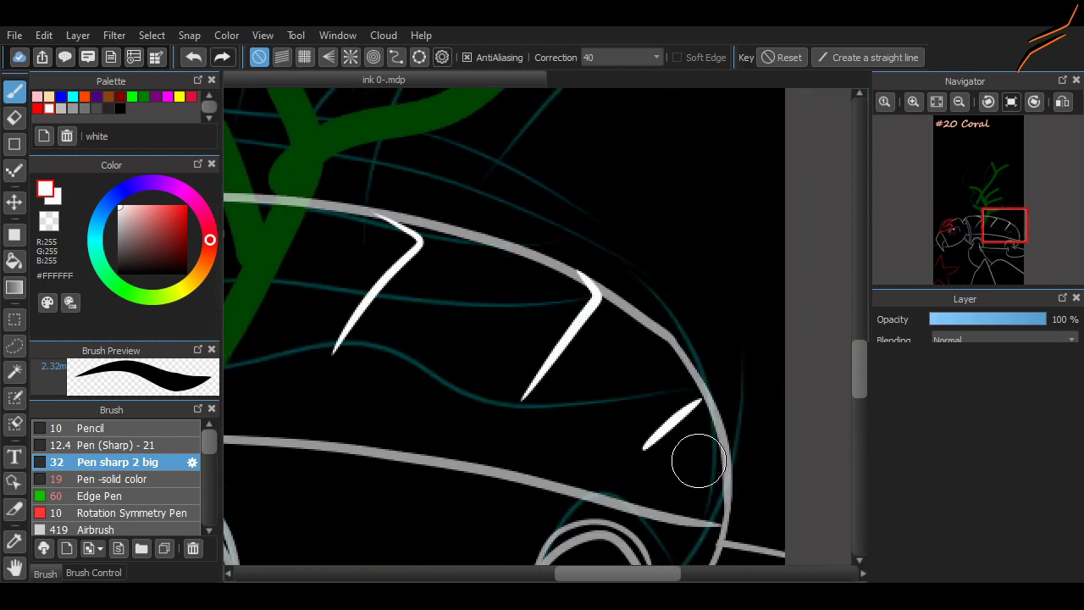
scroll(624, 460, "left", 3)
scroll(624, 460, "down", 2)
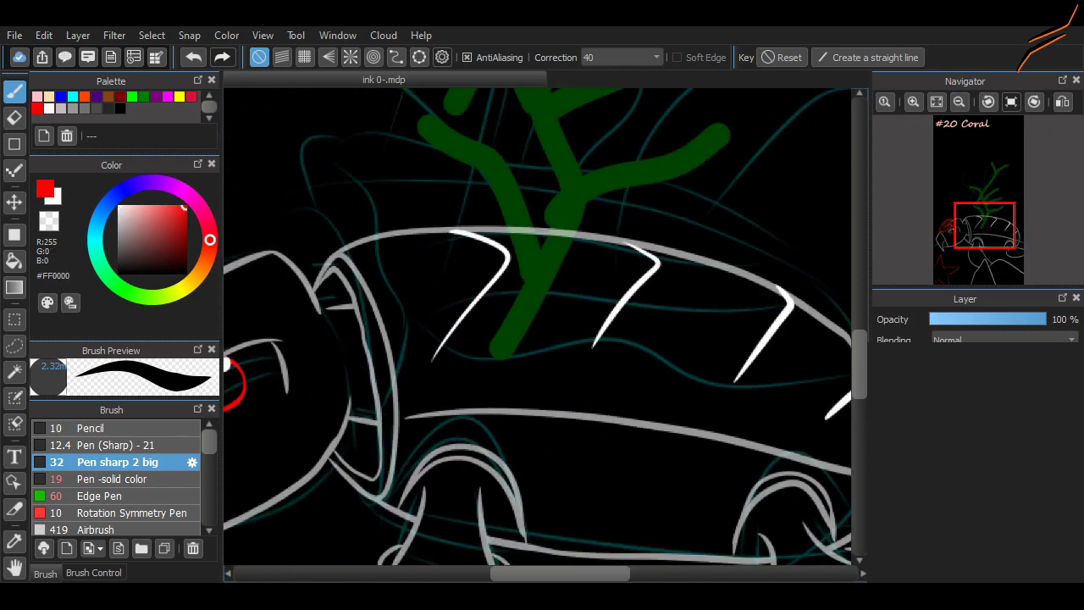
With the Edge Pen in red, ink a branching coral stem growing upward from the shell's first ridge
left_click(127, 512)
left_click(93, 573)
left_click_drag(415, 145, 470, 300)
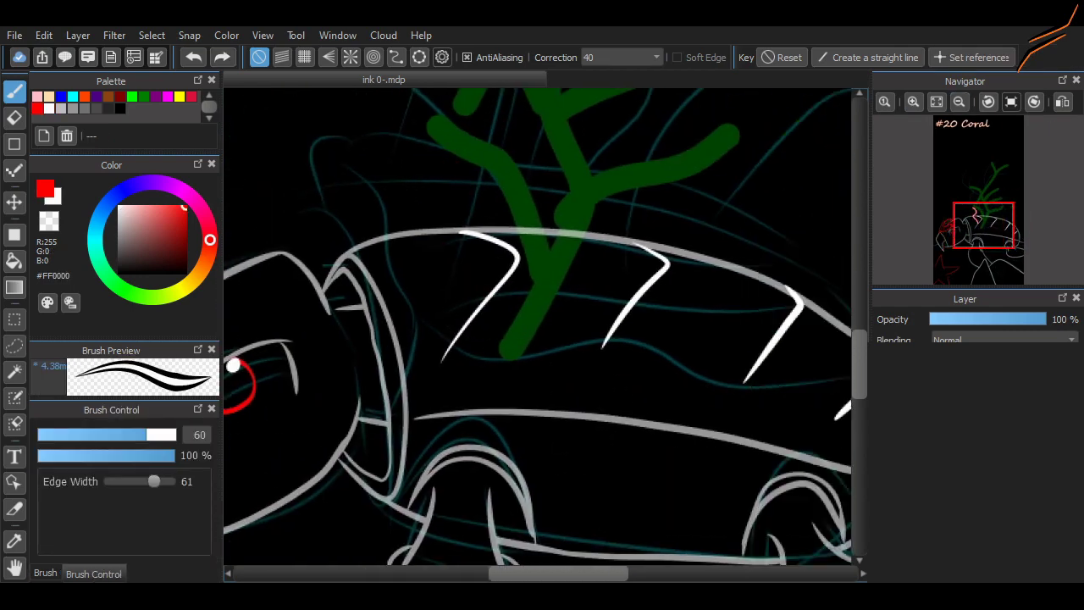
scroll(720, 388, "up", 3)
left_click_drag(472, 198, 462, 415)
key("ctrl+z")
mouse_move(492, 339)
left_mouse_down()
mouse_move(589, 221)
mouse_move(551, 271)
mouse_move(552, 296)
mouse_move(533, 198)
mouse_move(582, 88)
left_mouse_up()
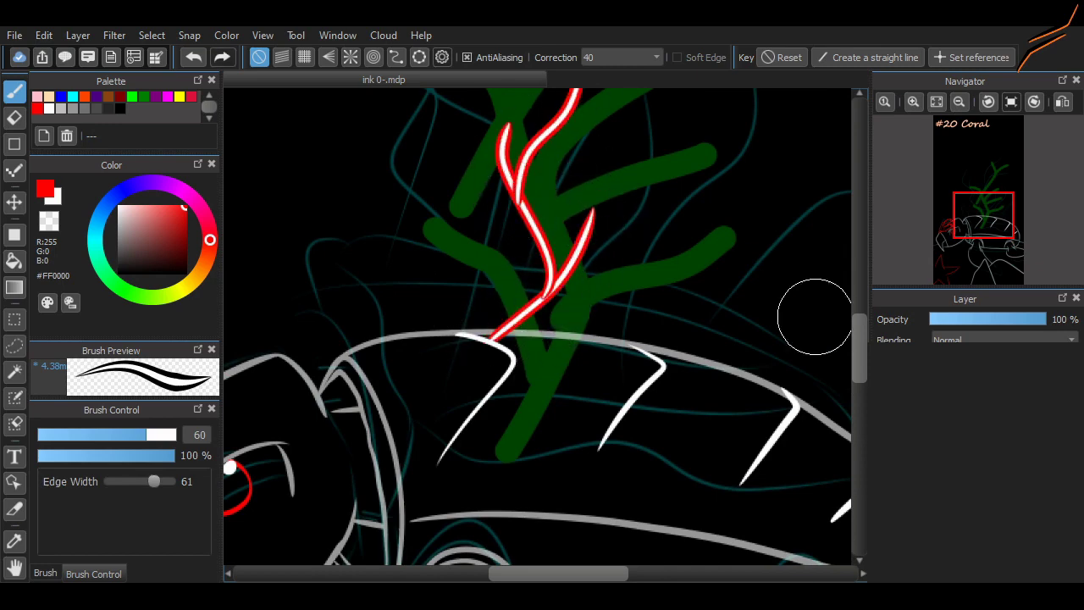
Ink short curved red coral branches along the first shell ridge, below the branching stem
scroll(815, 316, "up", 2)
scroll(480, 212, "right", 2)
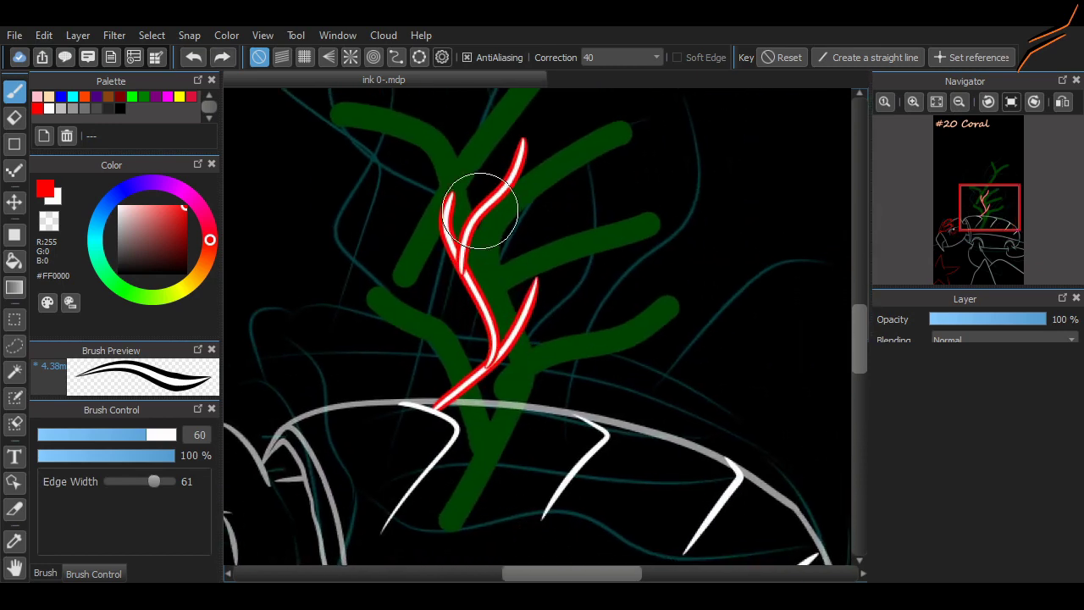
left_click_drag(551, 352, 462, 436)
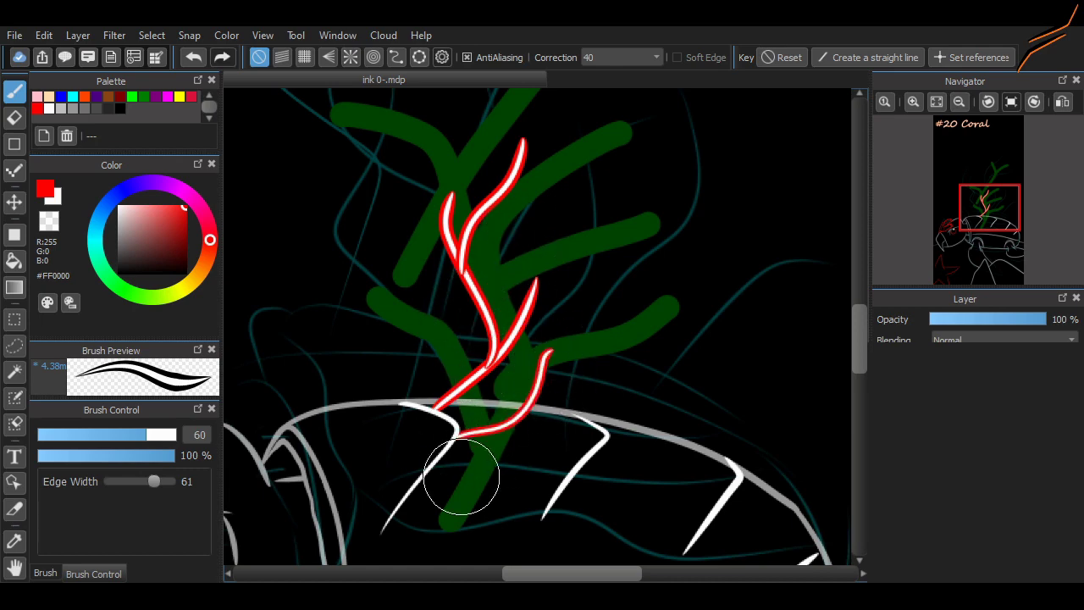
left_click_drag(424, 490, 530, 471)
key("ctrl+z")
left_click_drag(407, 491, 539, 471)
Ink another short coral branch on the first ridge and a tall wavy coral stem rising from the second ridge
mouse_move(407, 457)
left_mouse_down()
mouse_move(516, 438)
mouse_move(500, 460)
mouse_move(545, 175)
left_mouse_up()
scroll(508, 448, "right", 3)
scroll(821, 365, "down", 3)
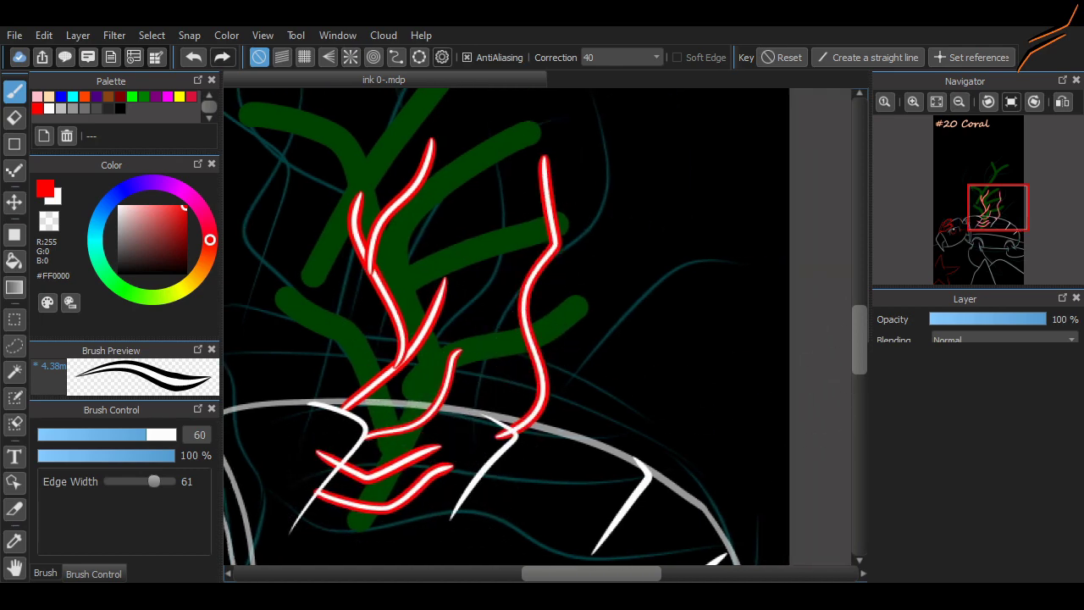
Ink two red coral branches on the second shell ridge, one curving upward and one bending down toward the shell's middle line
left_click_drag(491, 407, 647, 321)
left_click_drag(468, 425, 552, 492)
key("ctrl+z")
left_click_drag(472, 431, 581, 513)
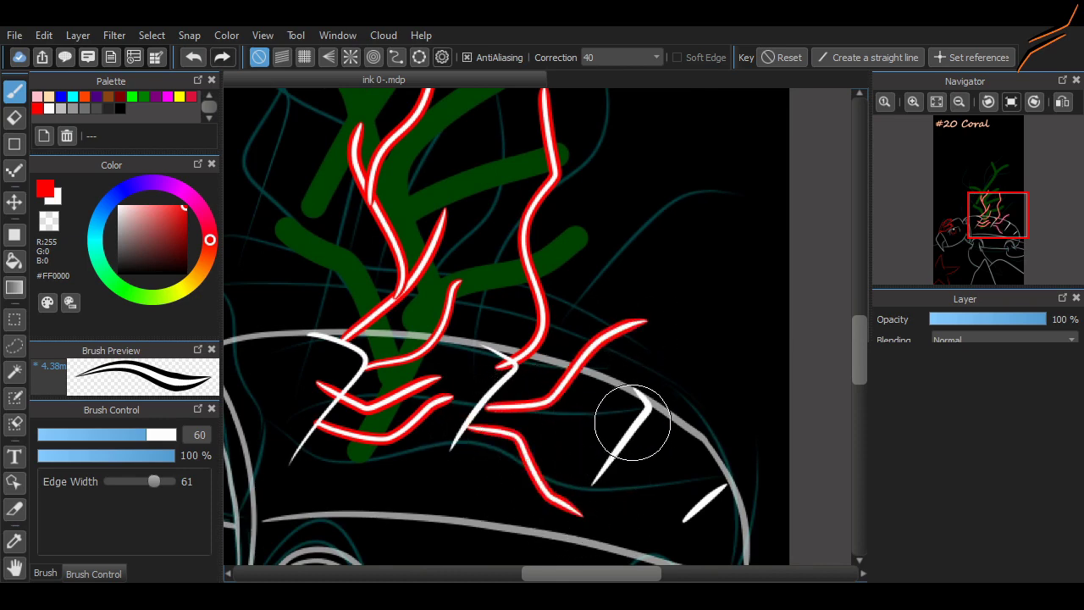
Ink two curved red coral branches growing from the third shell ridge toward the shell's rear edge
mouse_move(637, 428)
left_mouse_down()
mouse_move(711, 408)
mouse_move(697, 379)
left_mouse_up()
left_click_drag(629, 452, 701, 537)
key("ctrl+z")
left_click_drag(597, 495, 763, 452)
Erase the coral ends that overshoot the first and second shell ridge lines
scroll(762, 453, "left", 5)
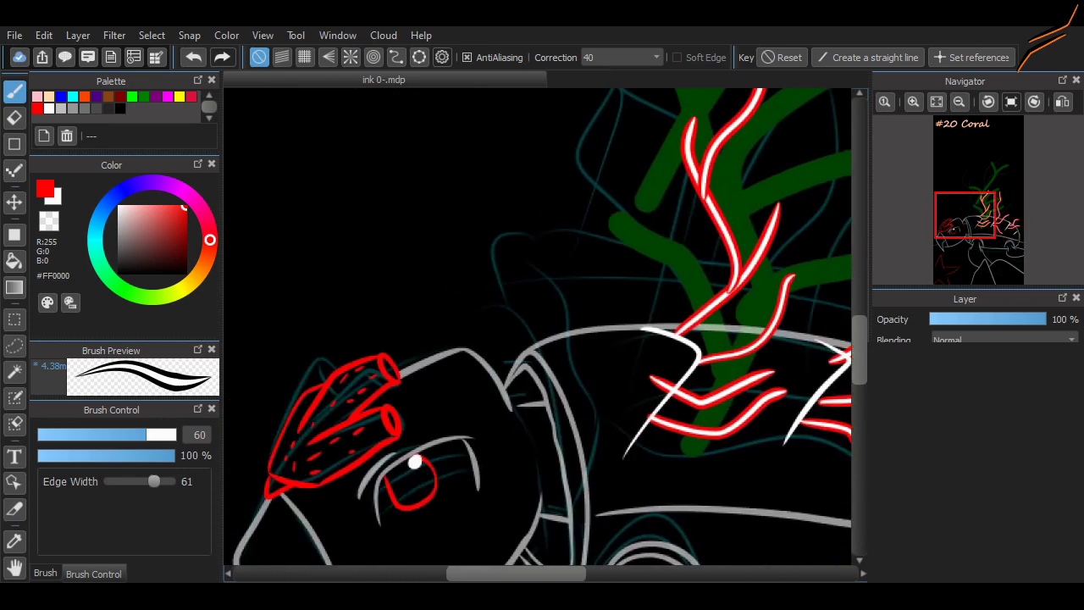
scroll(481, 376, "right", 3)
key("e")
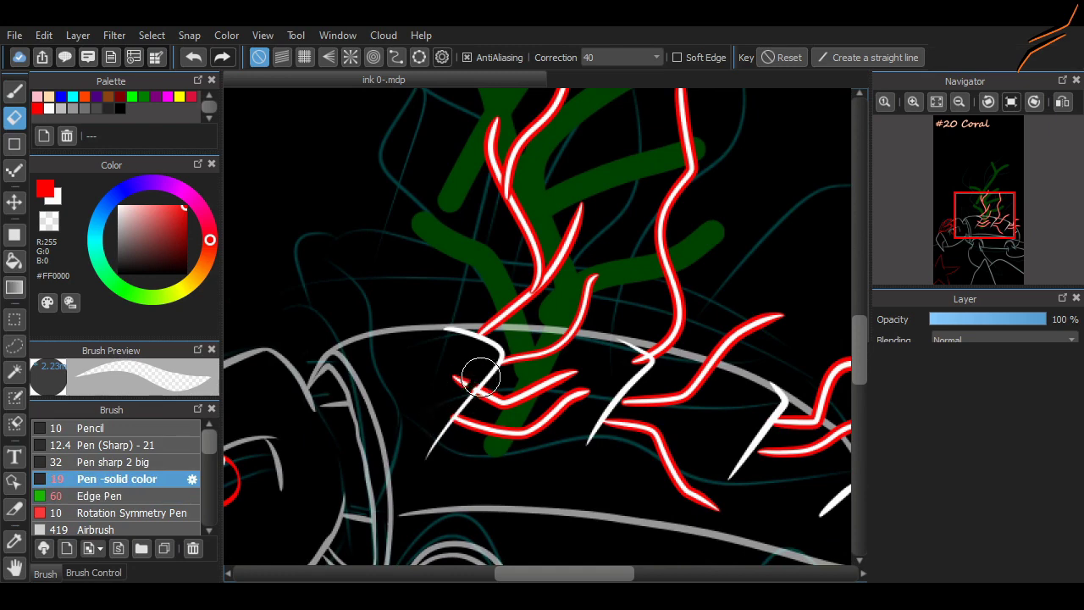
scroll(485, 344, "right", 3)
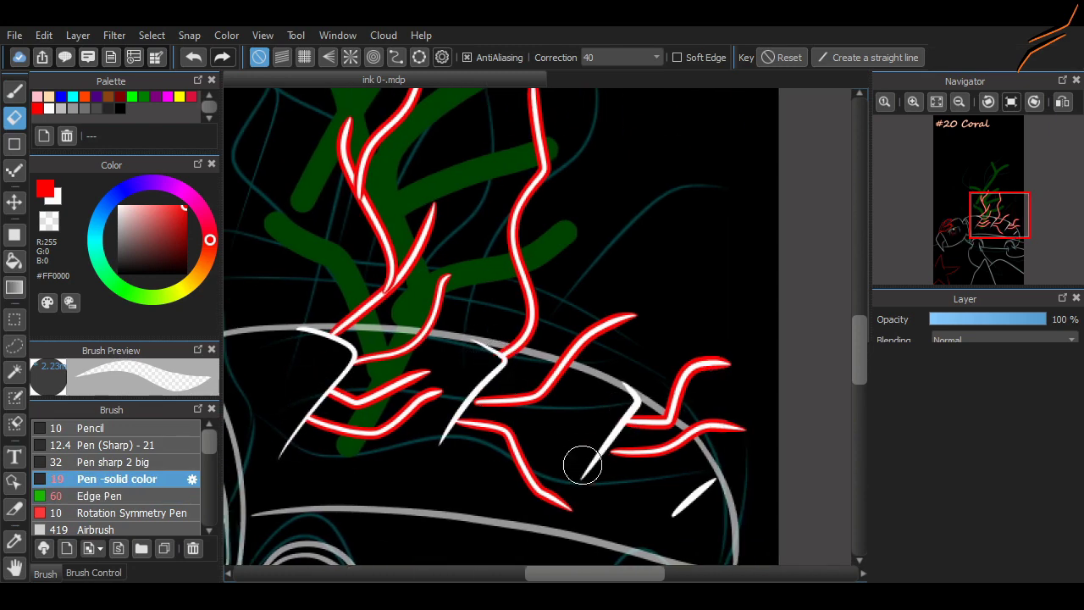
With the Edge Pen, add a side twig to each of the two coral branches on the third shell ridge
key("p")
scroll(426, 348, "right", 1)
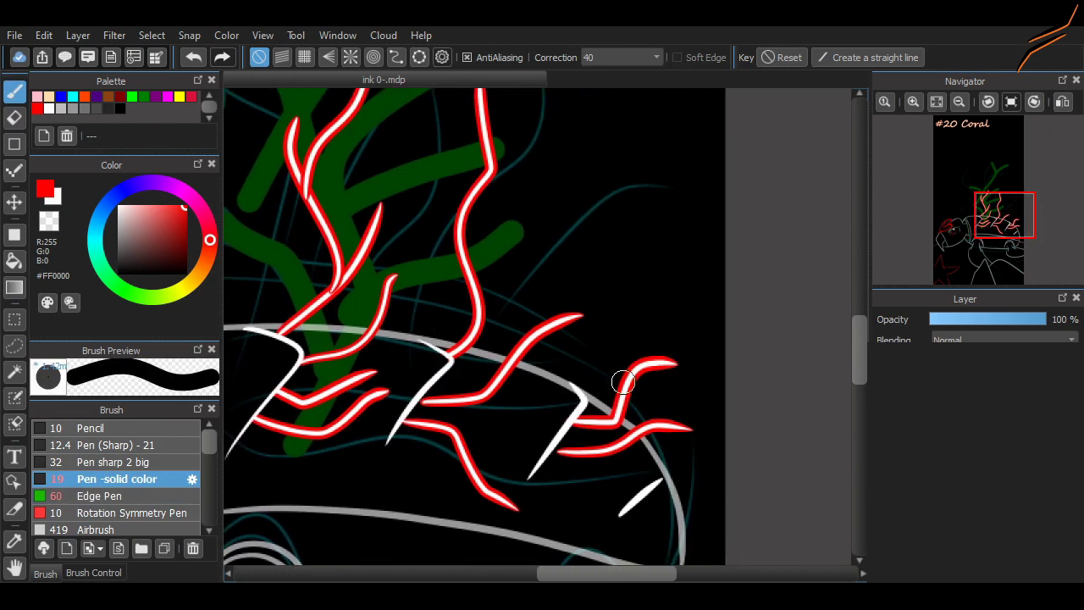
left_click(101, 496)
mouse_move(623, 382)
left_mouse_down()
mouse_move(627, 314)
mouse_move(692, 295)
left_mouse_up()
left_click_drag(715, 406, 648, 417)
Add side branches to the tall coral stem rising from the second shell ridge
mouse_move(559, 155)
left_mouse_down()
mouse_move(466, 246)
mouse_move(431, 162)
left_mouse_up()
scroll(839, 317, "up", 2)
mouse_move(519, 224)
left_mouse_down()
mouse_move(486, 269)
mouse_move(415, 270)
left_mouse_up()
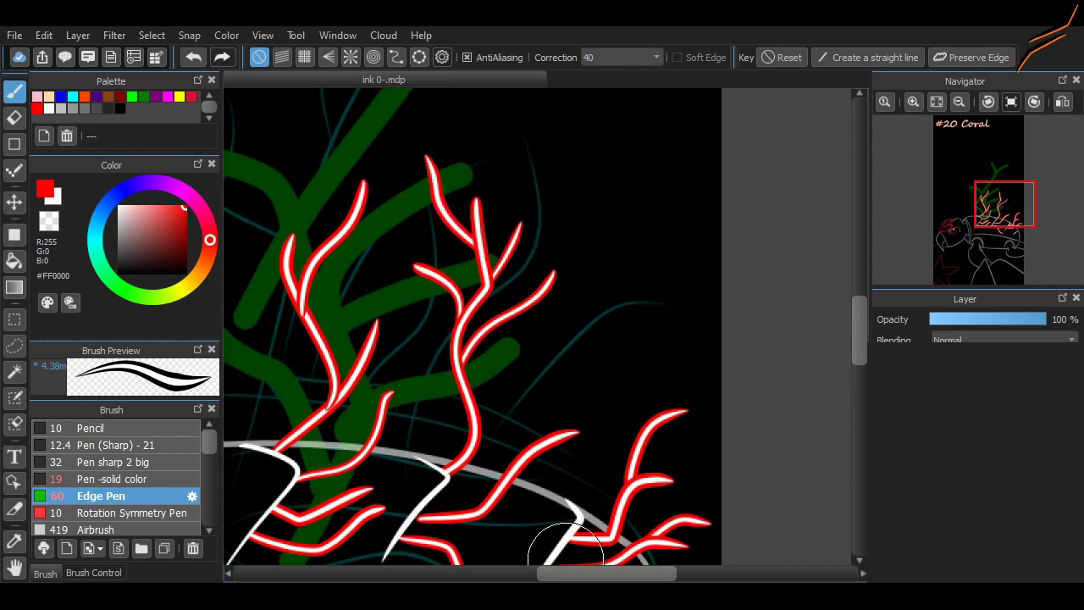
Add small pointed twigs to the short curved coral branches along the first shell ridge
scroll(852, 359, "left", 2)
scroll(851, 359, "down", 2)
left_click_drag(462, 398, 555, 326)
key("ctrl+z")
left_click_drag(428, 424, 532, 329)
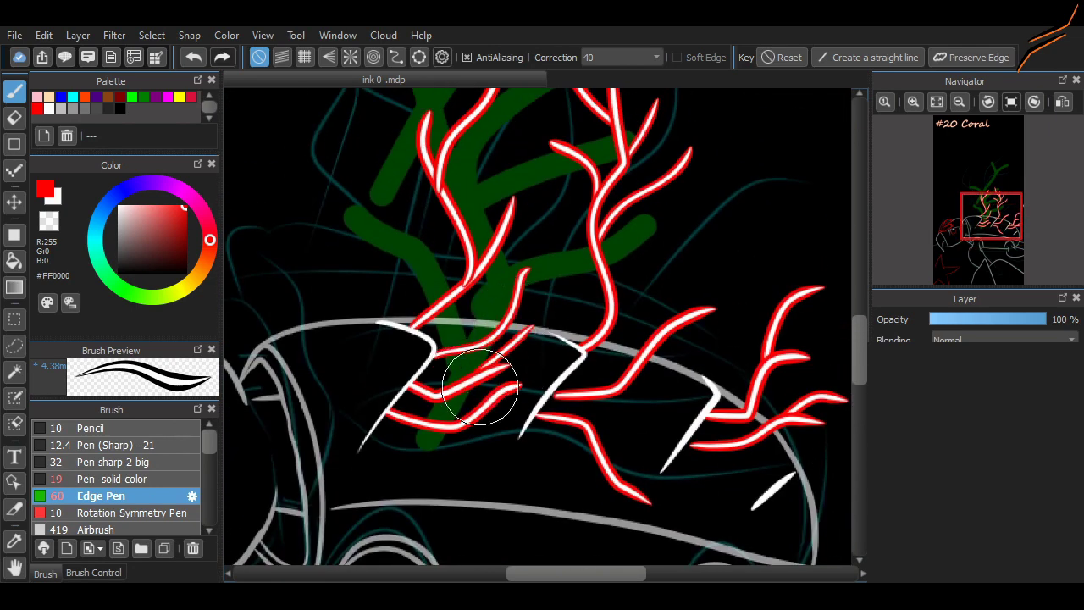
left_click_drag(479, 388, 533, 412)
left_click_drag(491, 339, 448, 296)
key("ctrl+z")
left_click_drag(399, 390, 481, 313)
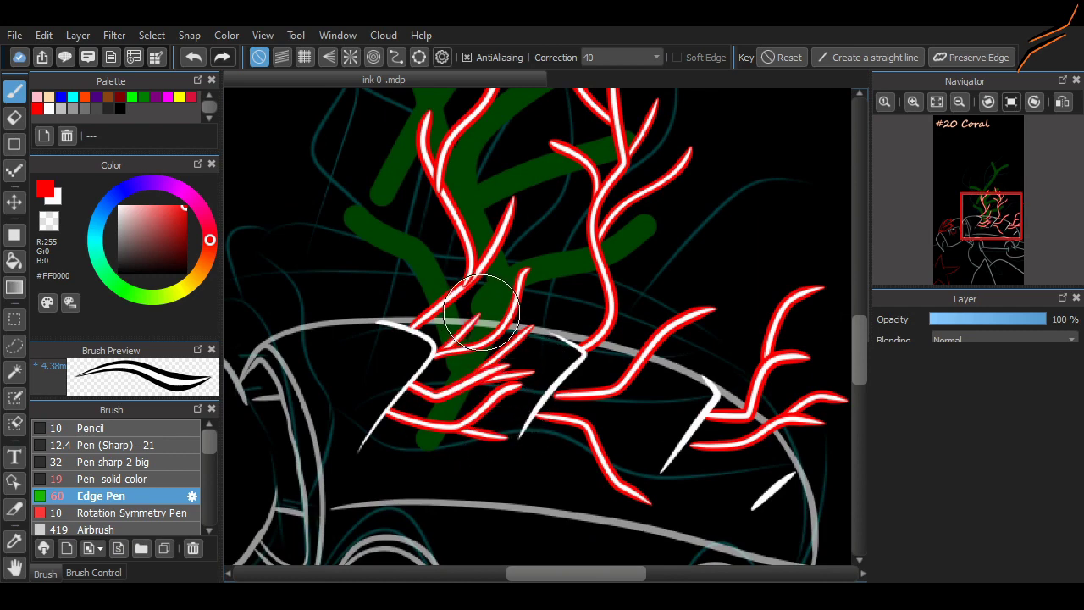
Add a short upward twig to the tall branching coral stem above the first shell ridge
left_click_drag(485, 161, 436, 229)
key("ctrl+z")
left_click_drag(477, 164, 466, 227)
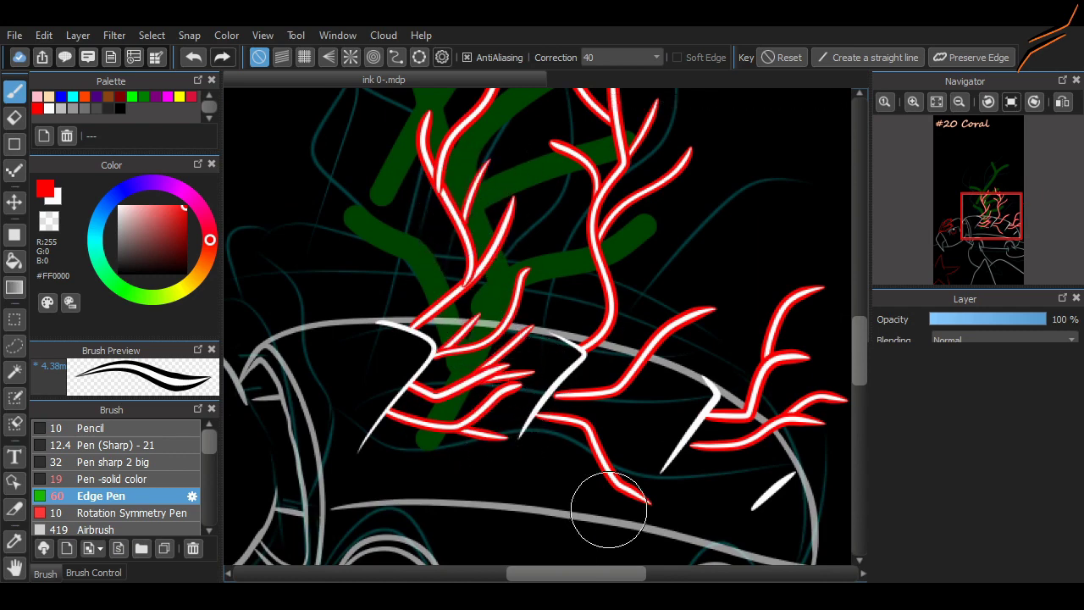
Ink a fan of red coral stems with side branches in front of the creature's rear leg, below the shell
scroll(608, 511, "down", 5)
left_click_drag(651, 296, 619, 400)
key("ctrl+z")
mouse_move(615, 346)
left_mouse_down()
mouse_move(657, 448)
mouse_move(716, 339)
left_mouse_up()
mouse_move(669, 381)
left_mouse_down()
mouse_move(578, 264)
mouse_move(669, 165)
mouse_move(741, 242)
left_mouse_up()
left_click_drag(669, 372, 521, 127)
left_click_drag(644, 288, 563, 201)
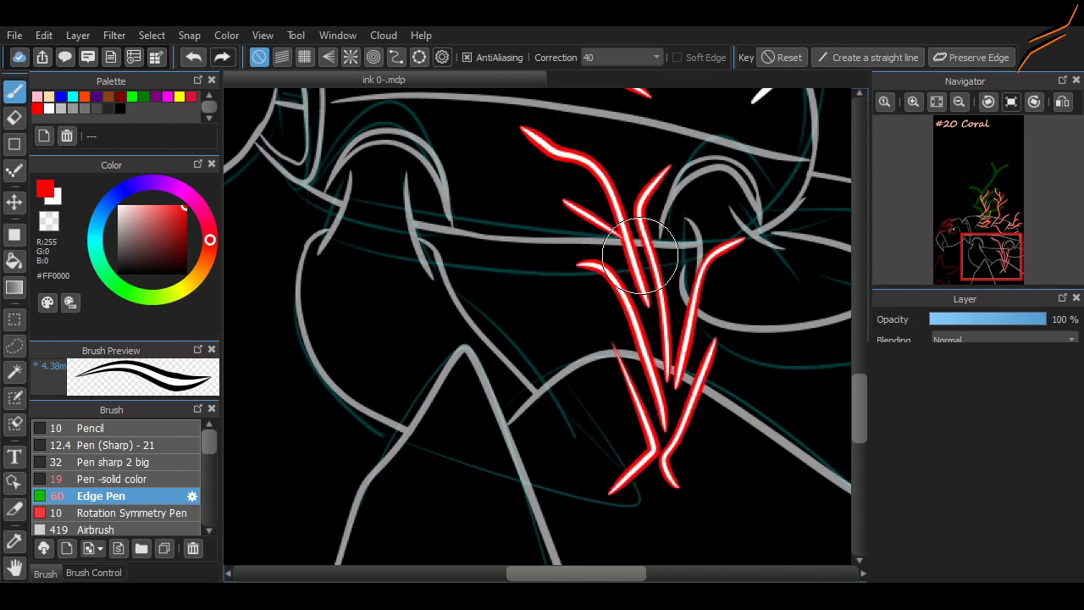
Ink a bent coral stem rising from the first shell ridge and a thick curved branch from the top of the second
mouse_move(992, 257)
left_mouse_down()
mouse_move(992, 207)
mouse_move(969, 231)
mouse_move(995, 241)
mouse_move(1004, 218)
mouse_move(987, 208)
left_mouse_up()
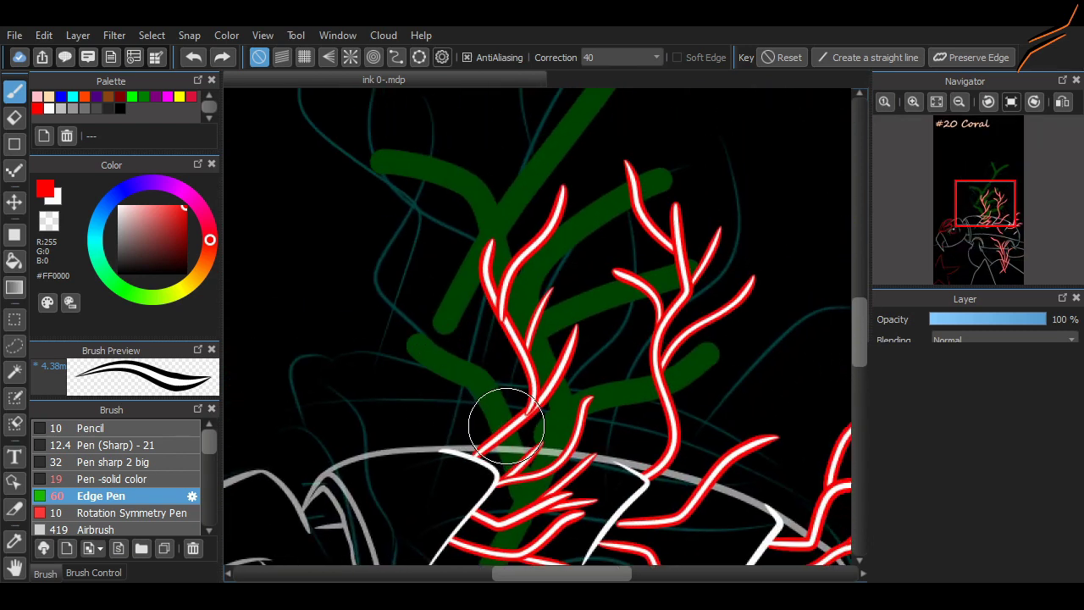
left_click_drag(500, 458, 403, 195)
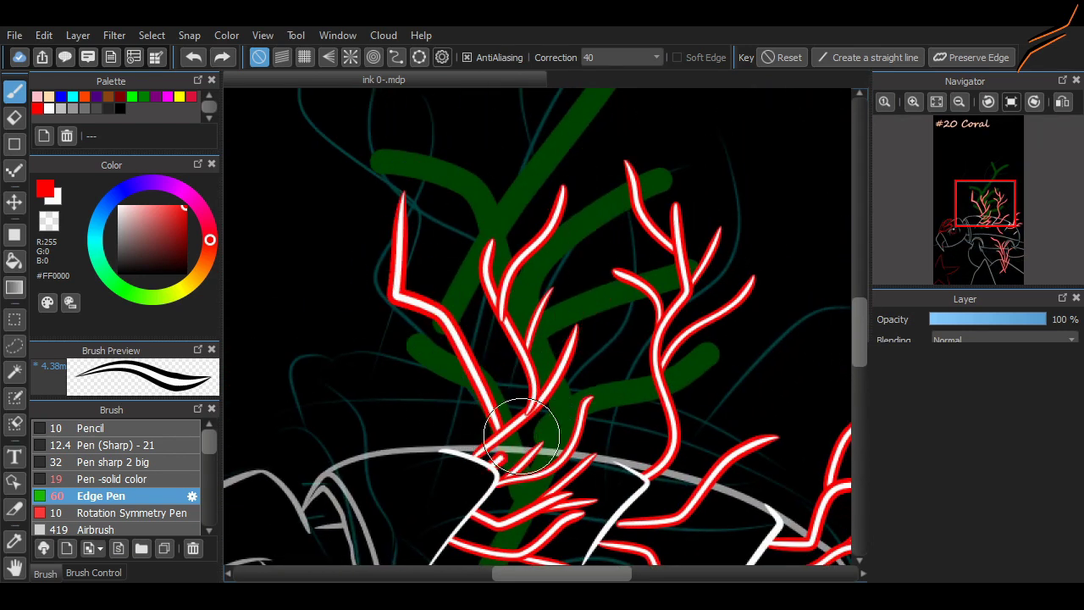
scroll(762, 381, "right", 3)
scroll(763, 380, "down", 3)
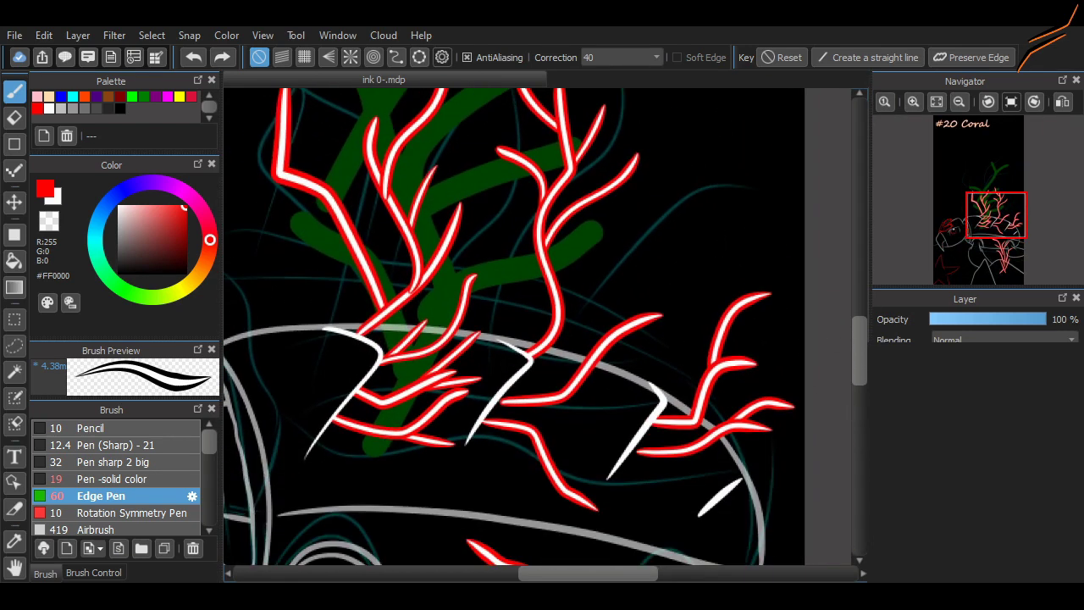
key("ctrl+z")
mouse_move(385, 368)
left_mouse_down()
mouse_move(375, 254)
mouse_move(316, 158)
left_mouse_up()
mouse_move(518, 381)
left_mouse_down()
mouse_move(617, 285)
mouse_move(684, 271)
left_mouse_up()
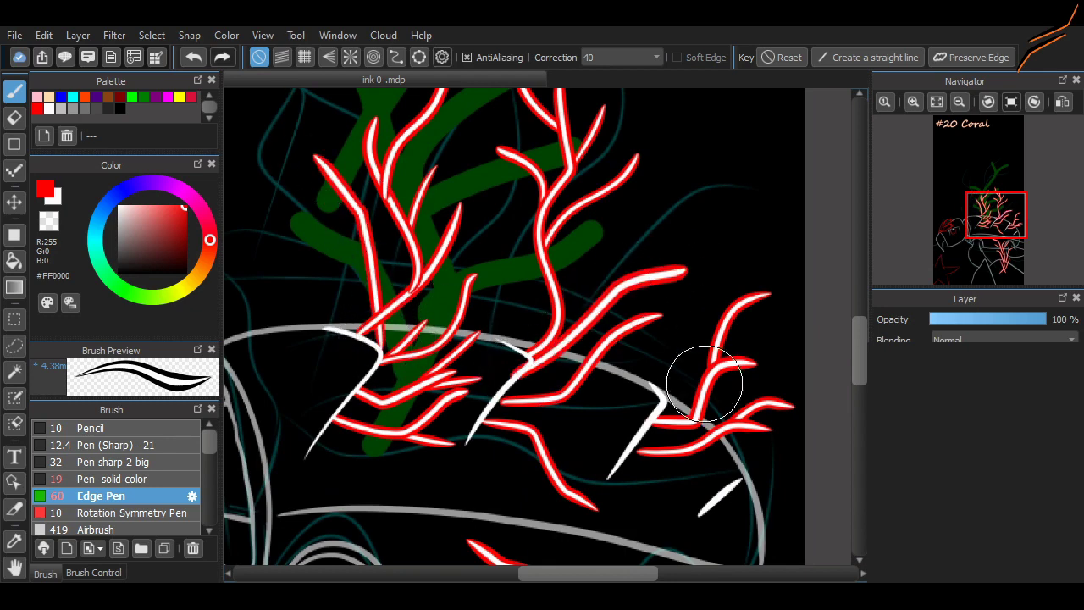
Ink a short forked red shape inside the creature's open beak and erase its overshooting edges
scroll(649, 508, "left", 5)
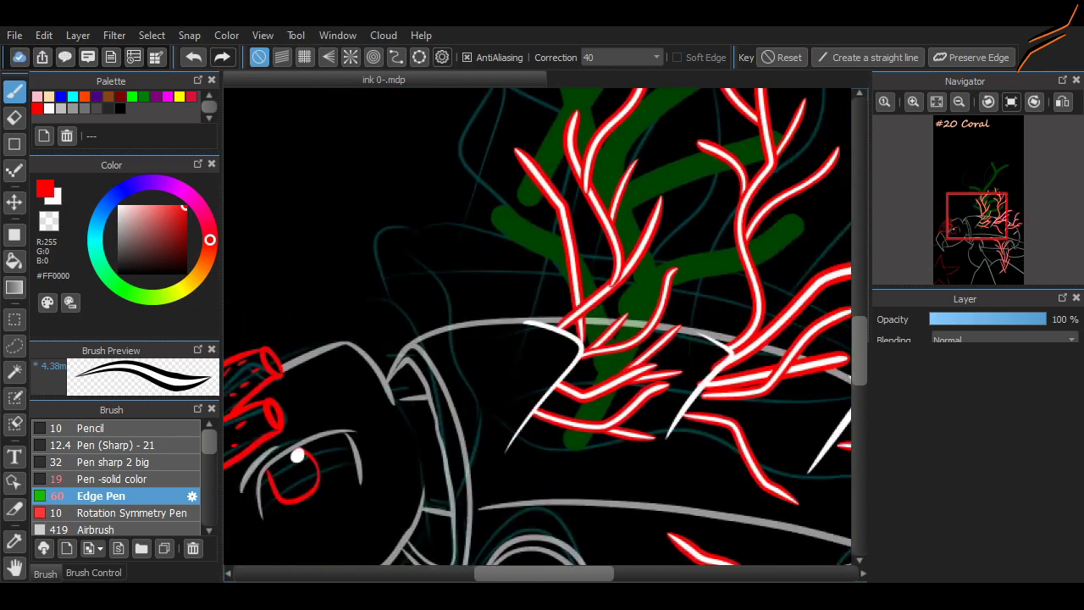
scroll(649, 447, "right", 5)
scroll(719, 492, "down", 6)
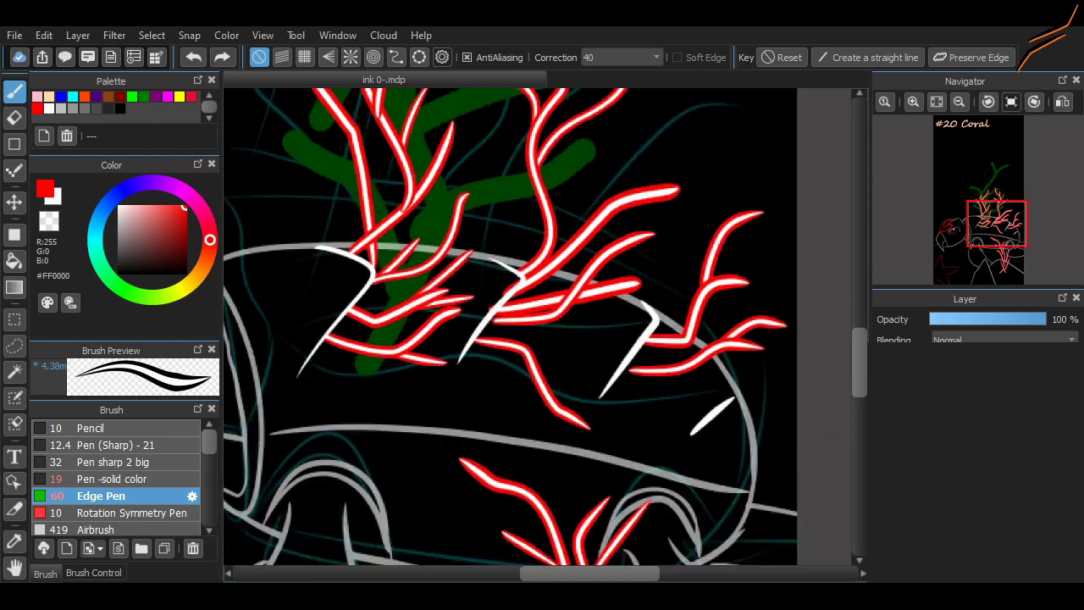
scroll(515, 339, "left", 5)
scroll(514, 322, "left", 5)
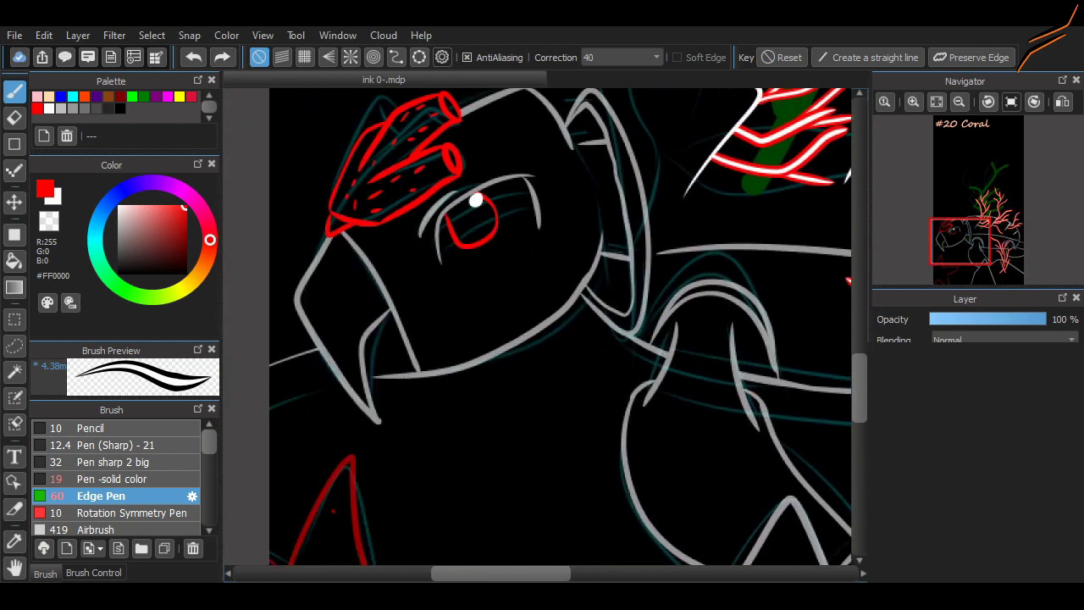
mouse_move(381, 344)
left_mouse_down()
mouse_move(415, 382)
mouse_move(442, 378)
left_mouse_up()
scroll(381, 339, "up", 2)
key("e")
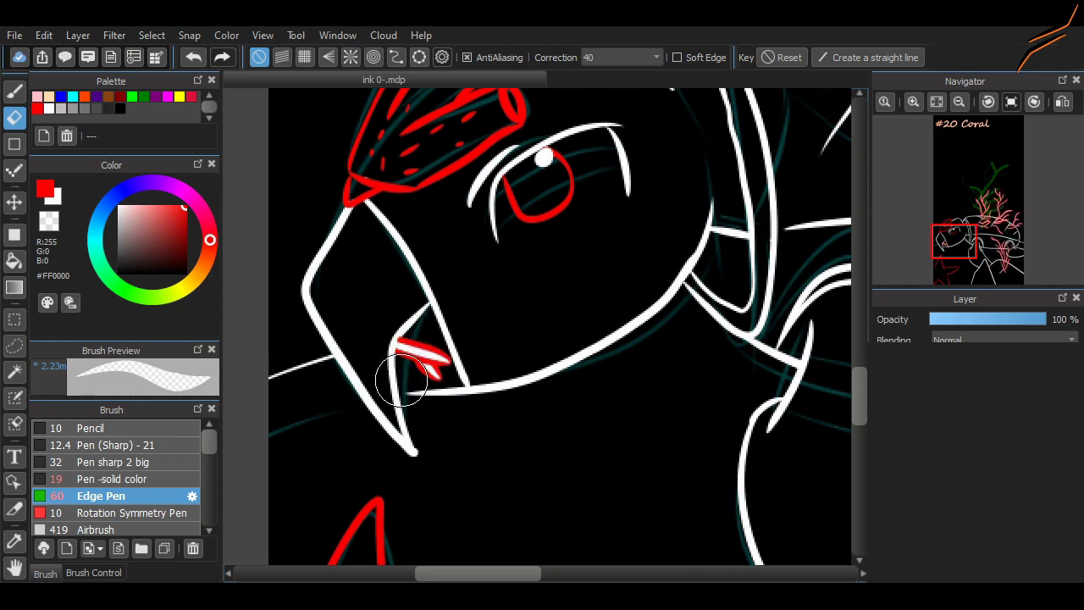
Ink extra red strokes in the coral fan by the rear leg, connecting its central stems and extending its base downward
scroll(562, 384, "down", 6)
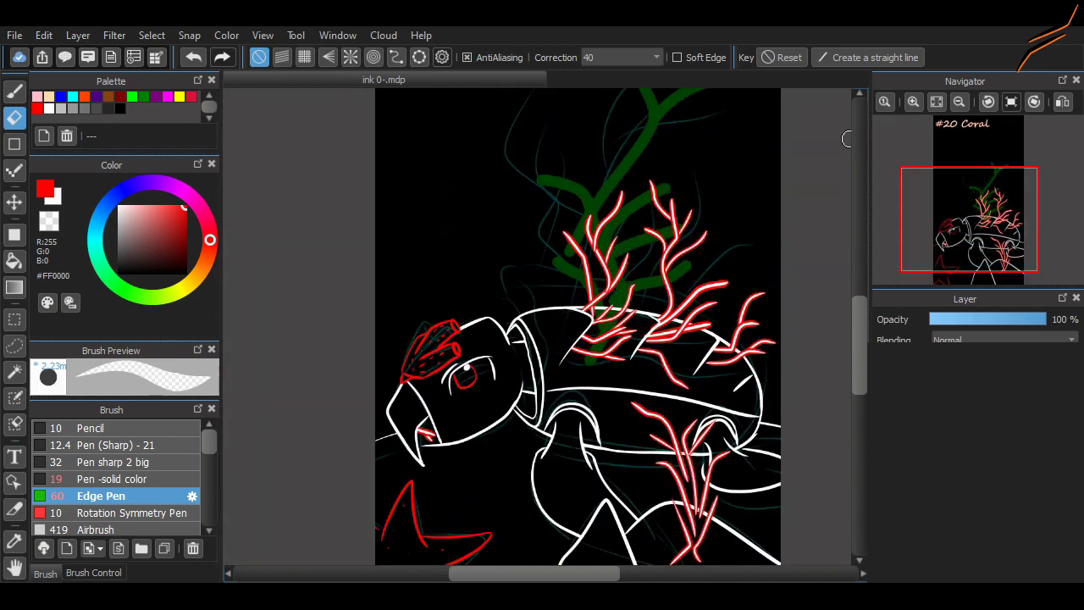
scroll(563, 383, "up", 3)
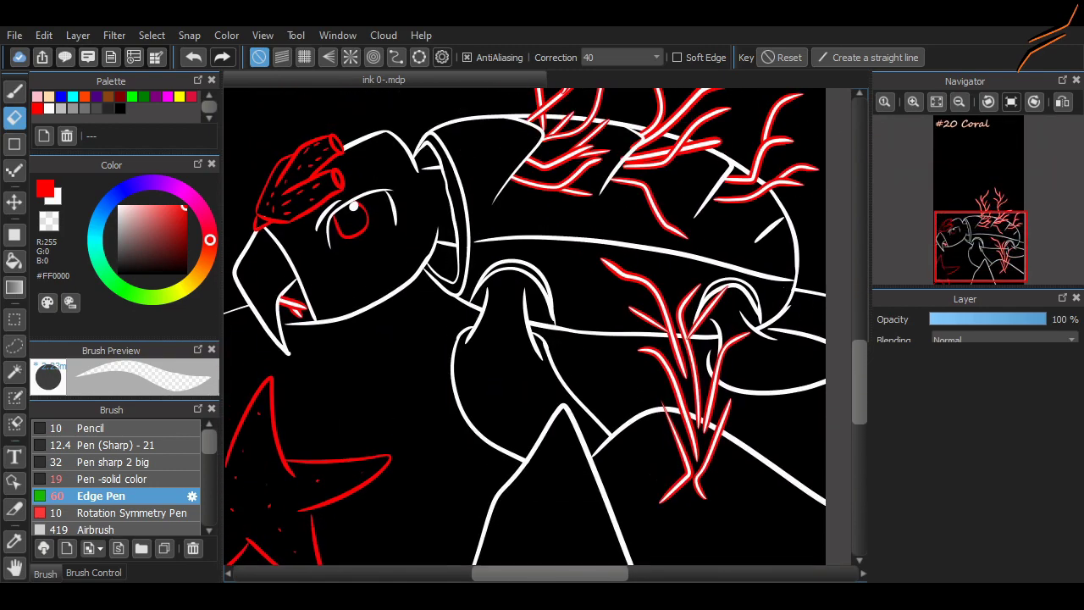
key("b")
scroll(641, 500, "up", 2)
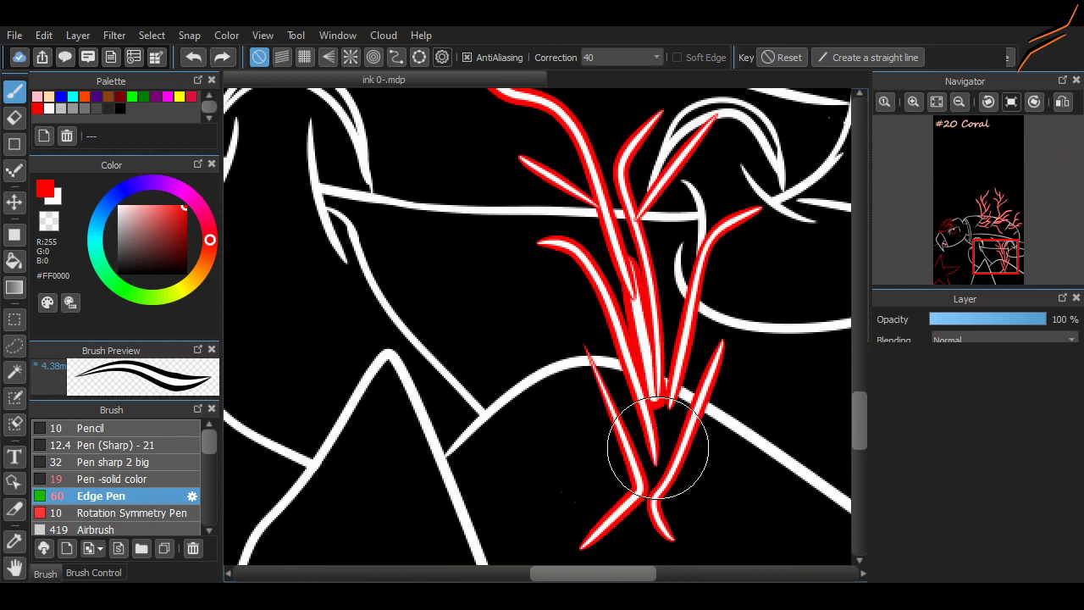
scroll(650, 480, "down", 2)
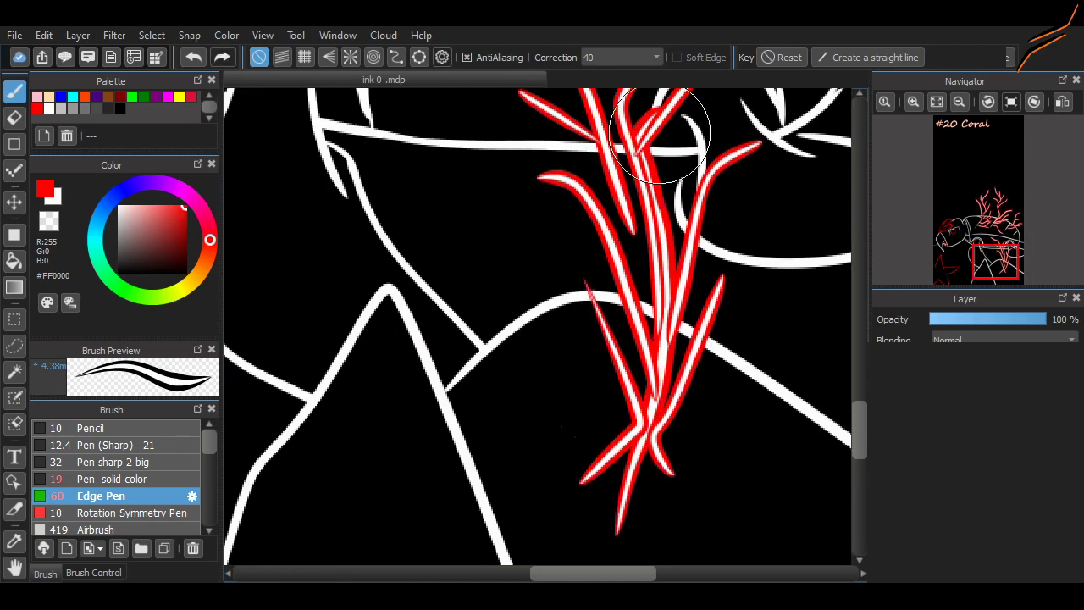
With the Pen sharp 2 big brush in white, ink long wavy water lines across the empty area above the coral
scroll(651, 379, "down", 4)
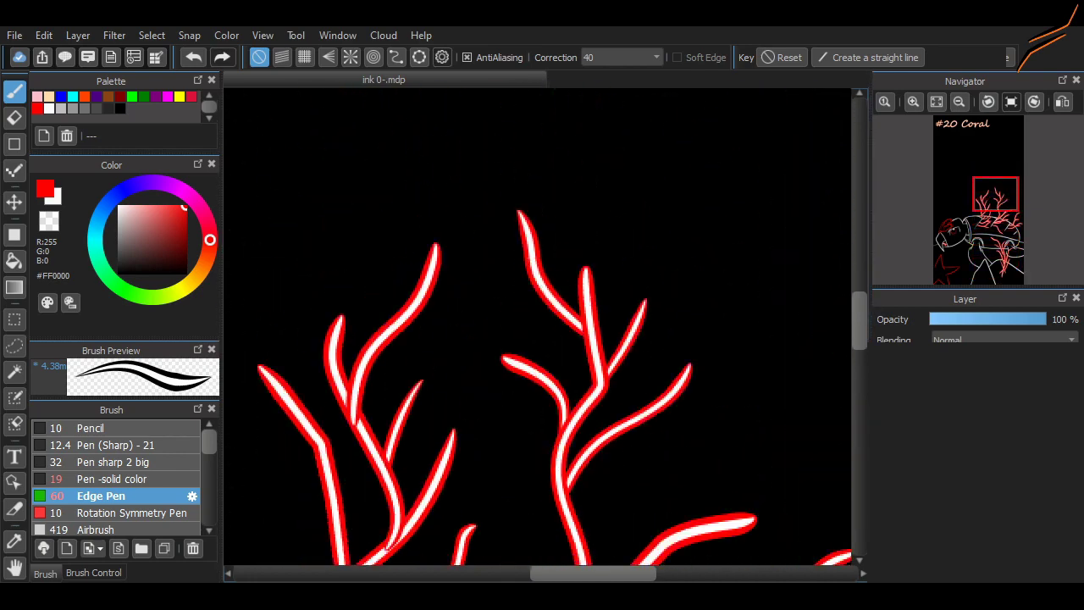
scroll(542, 339, "up", 3)
left_click_drag(312, 365, 638, 322)
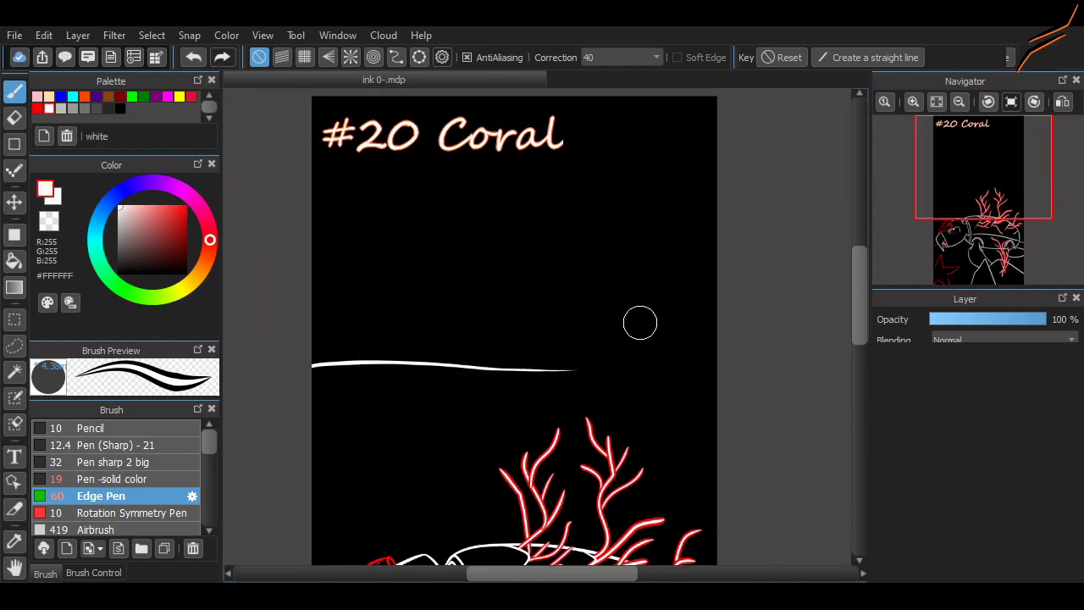
key("ctrl+z")
left_click(116, 462)
left_click_drag(312, 354, 586, 332)
left_click_drag(398, 272, 721, 222)
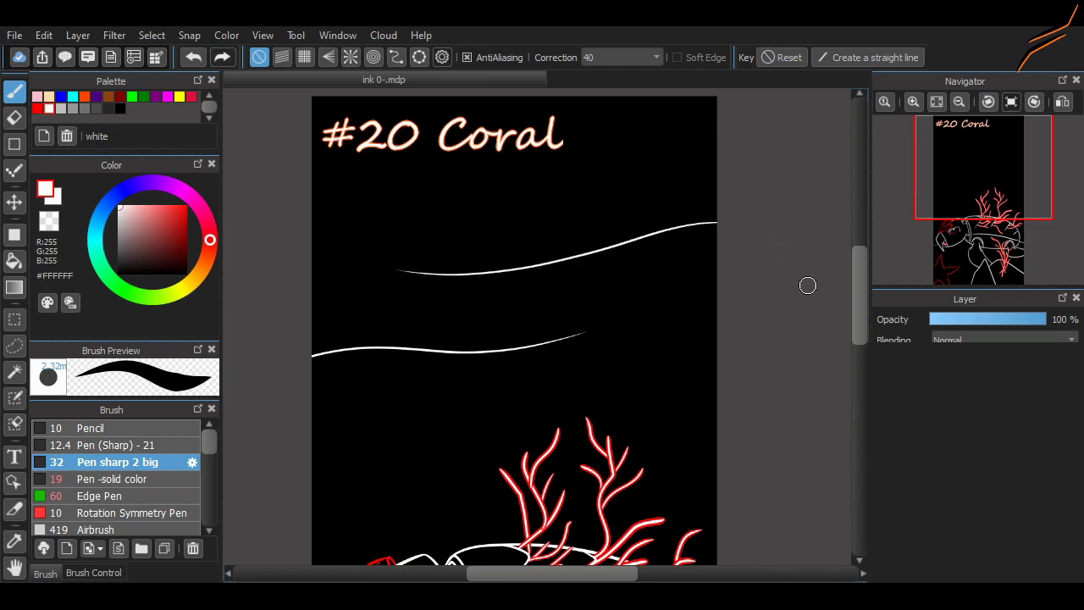
scroll(847, 328, "down", 3)
Ink two small looped white figures floating above the creature's head
scroll(746, 354, "up", 3)
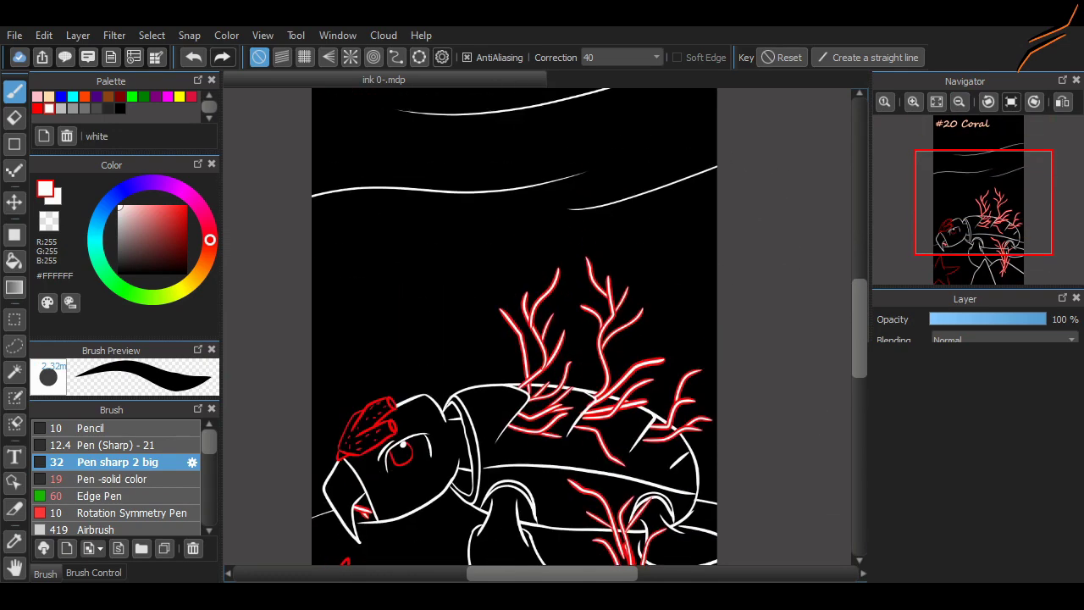
scroll(593, 365, "up", 2)
left_click_drag(454, 386, 462, 425)
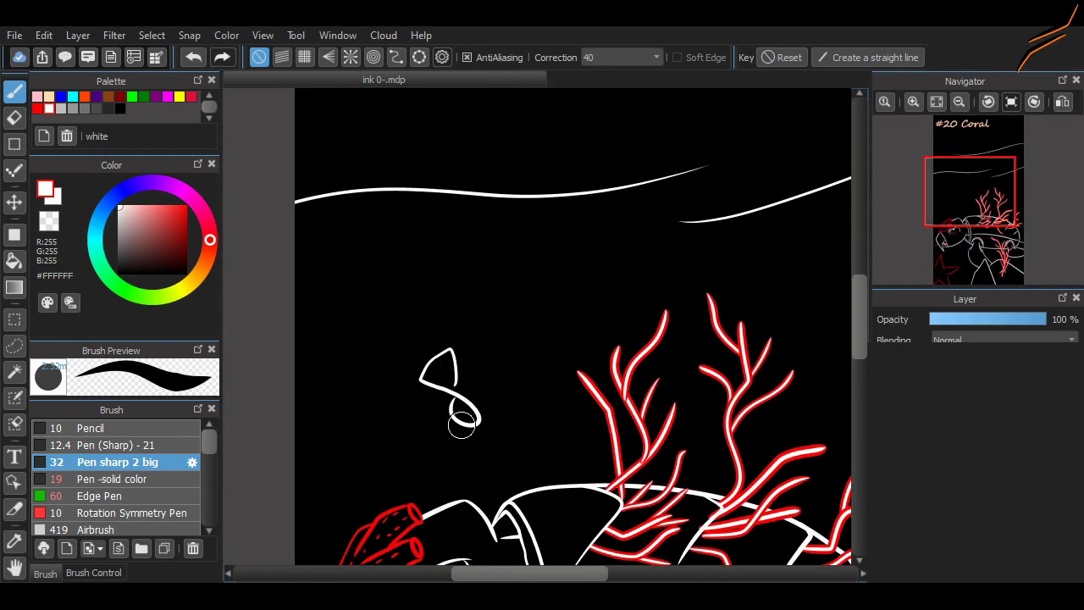
scroll(835, 350, "down", 2)
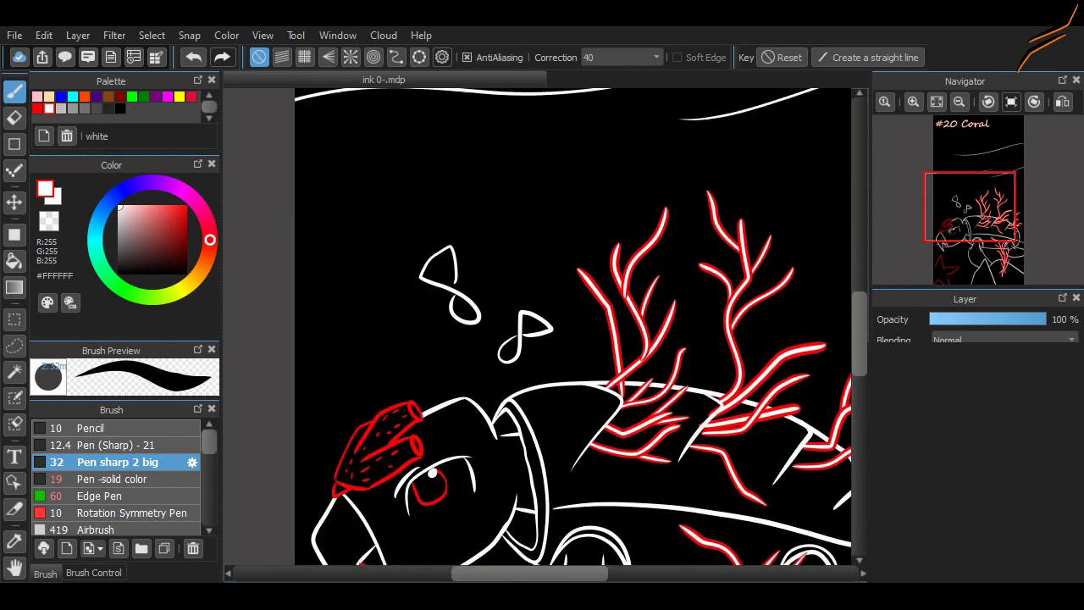
scroll(362, 157, "up", 2)
key("ctrl+z")
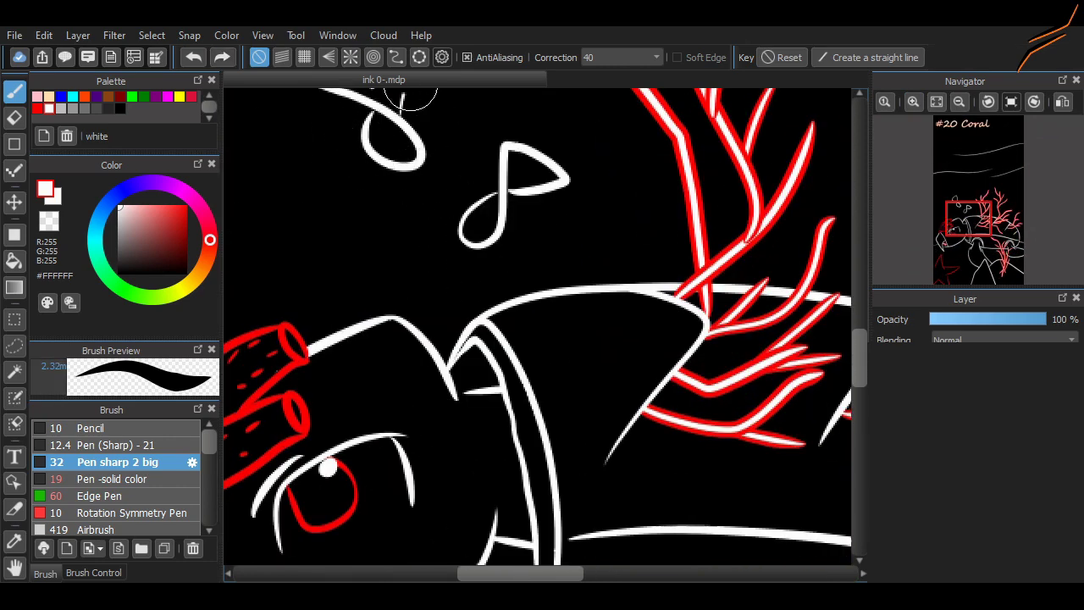
Add a thin pointed white loop to the lower part of each small looped figure
left_click_drag(408, 90, 399, 161)
left_click_drag(481, 174, 482, 186)
key("ctrl+z")
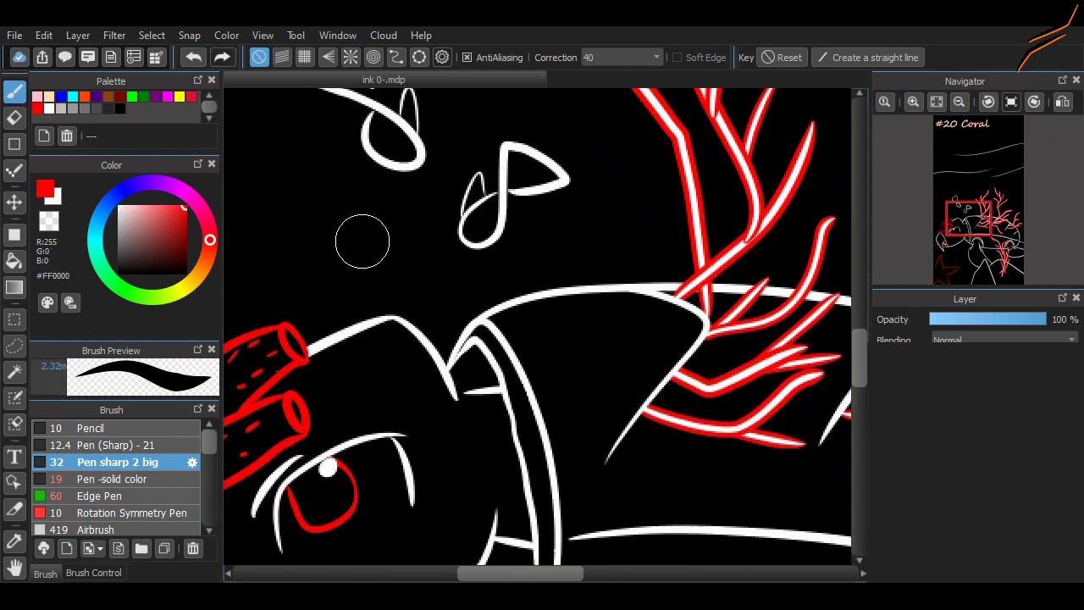
mouse_move(485, 241)
left_mouse_down()
mouse_move(520, 228)
mouse_move(458, 254)
left_mouse_up()
key("ctrl+z")
key("ctrl+z")
With the Edge Pen in red, ink two short ticks across the upper edge of each small looped figure
mouse_move(531, 127)
left_mouse_down()
mouse_move(516, 156)
mouse_move(545, 172)
left_mouse_up()
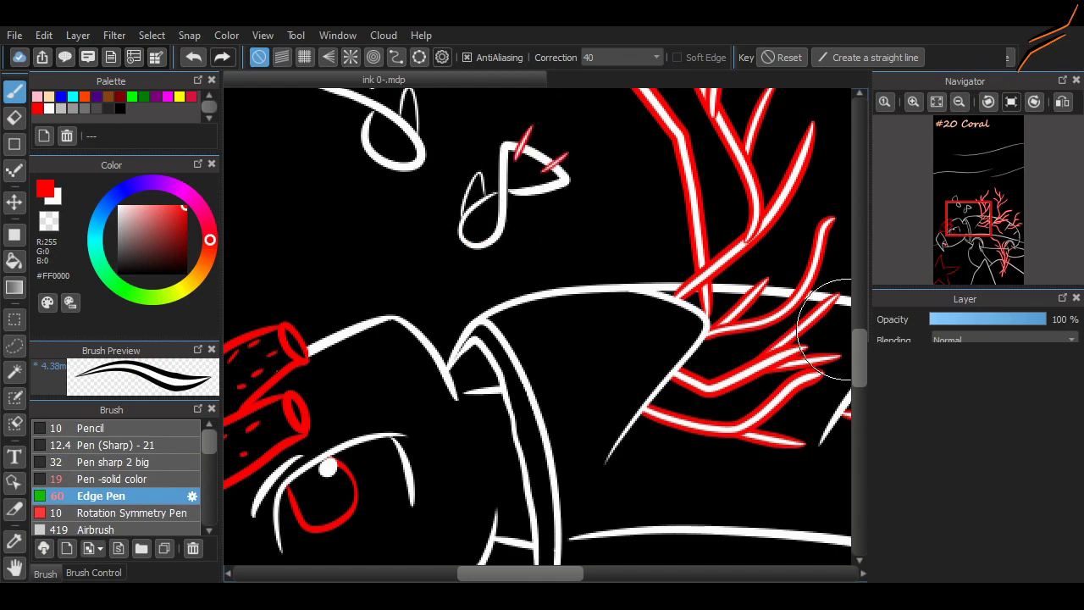
scroll(322, 203, "up", 2)
left_click_drag(296, 192, 327, 209)
left_click_drag(335, 154, 345, 185)
key("ctrl+minus")
key("ctrl+minus")
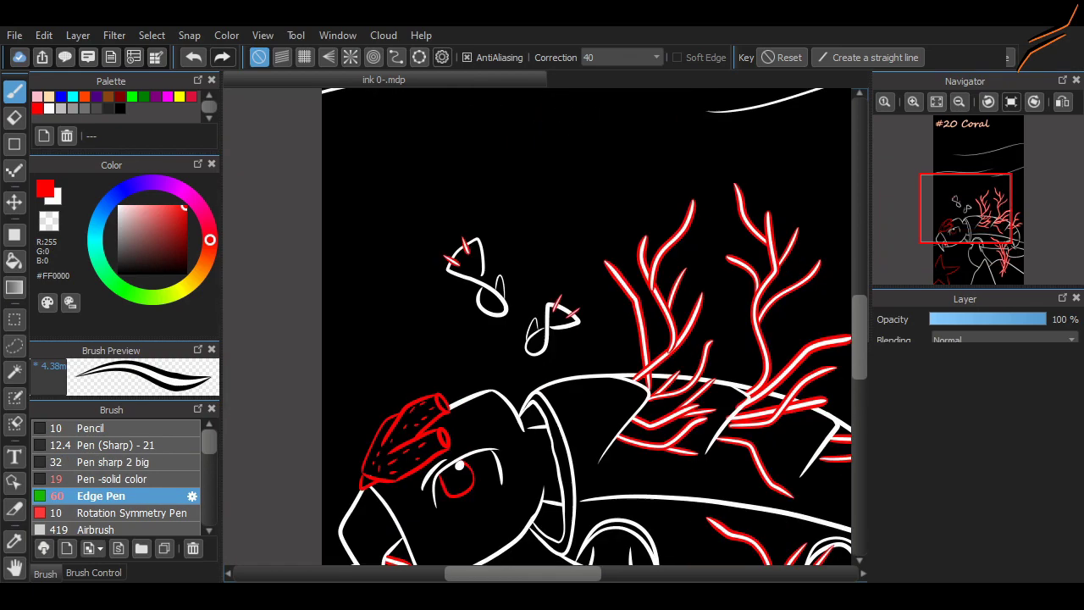
With Pen (Sharp) - 21 in white, join the white cores where branches meet the tall coral stem above the first ridge
key("ctrl+plus")
key("ctrl+plus")
left_click(50, 108)
left_click(115, 445)
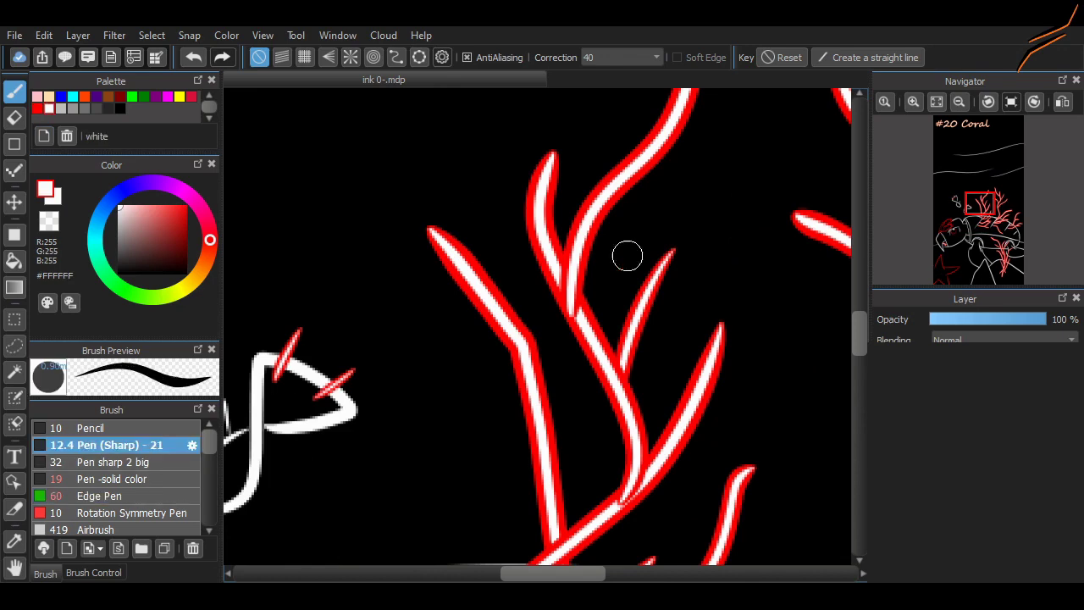
left_click_drag(581, 327, 555, 264)
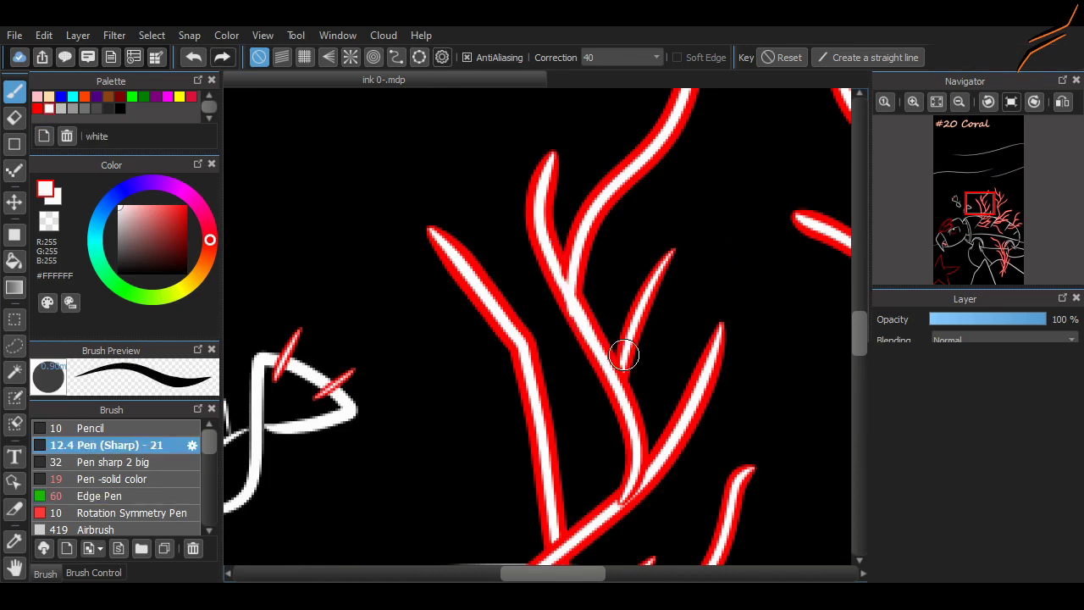
scroll(701, 384, "down", 5)
left_click_drag(649, 247, 603, 304)
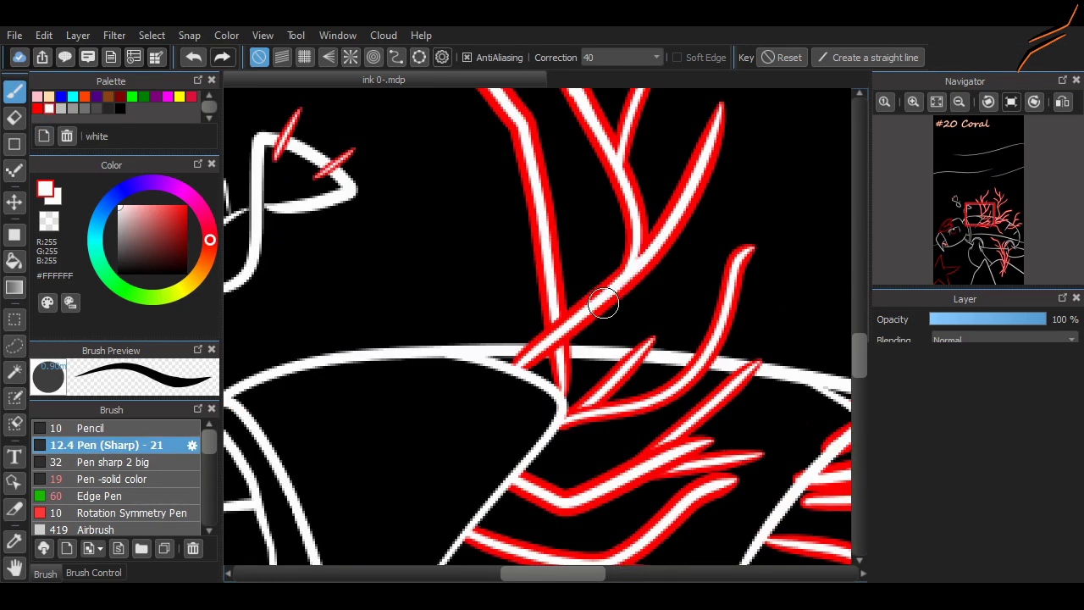
Examine the forks of the coral branches along the shell ridges and up the tall stems
scroll(663, 340, "up", 2)
scroll(431, 279, "down", 2)
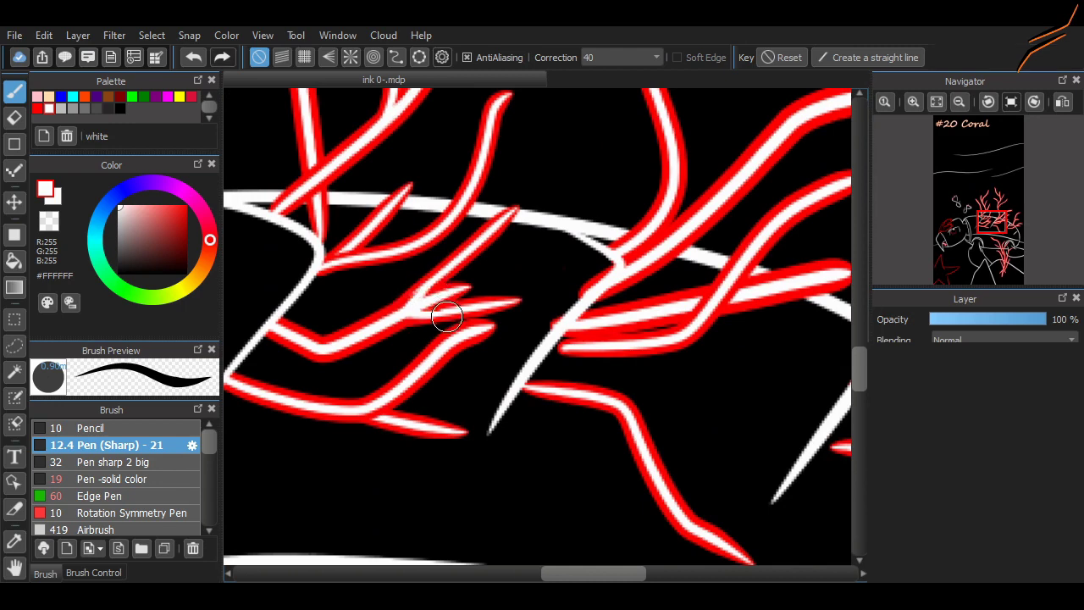
key("e")
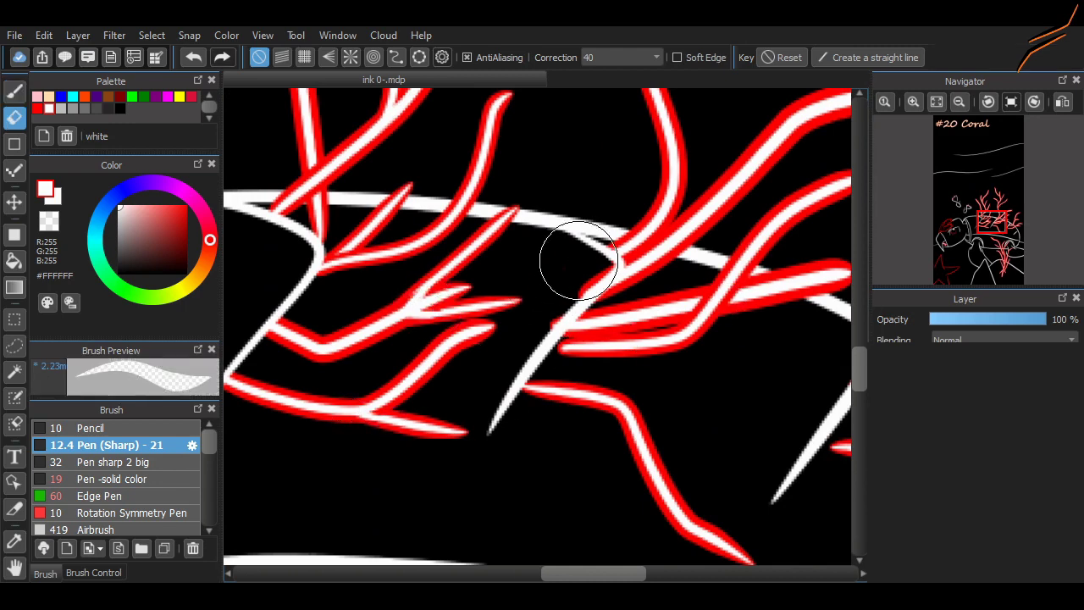
key("b")
scroll(697, 268, "right", 3)
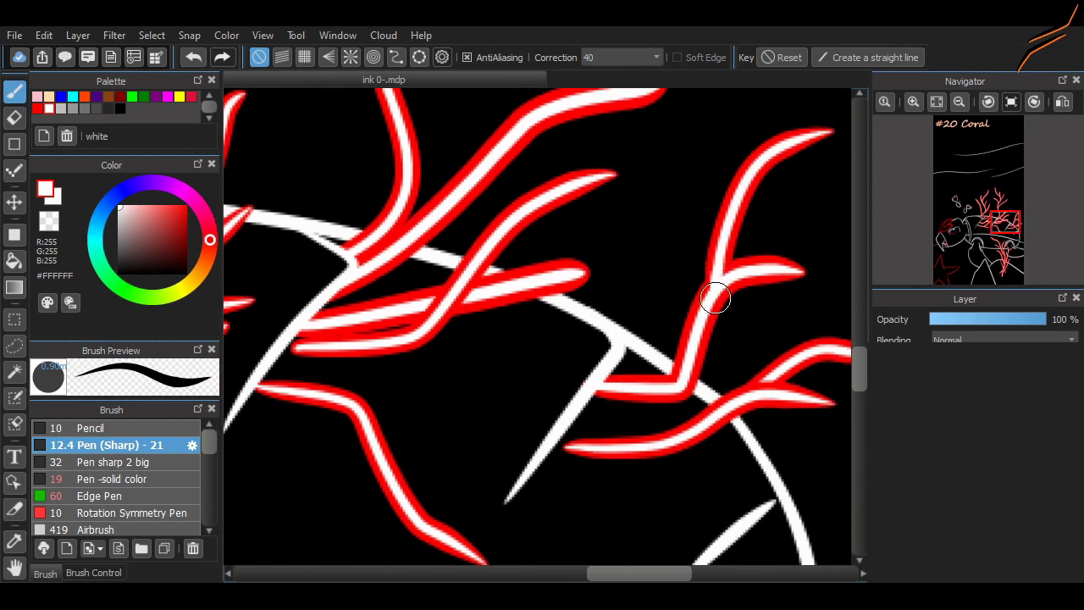
scroll(762, 377, "up", 3)
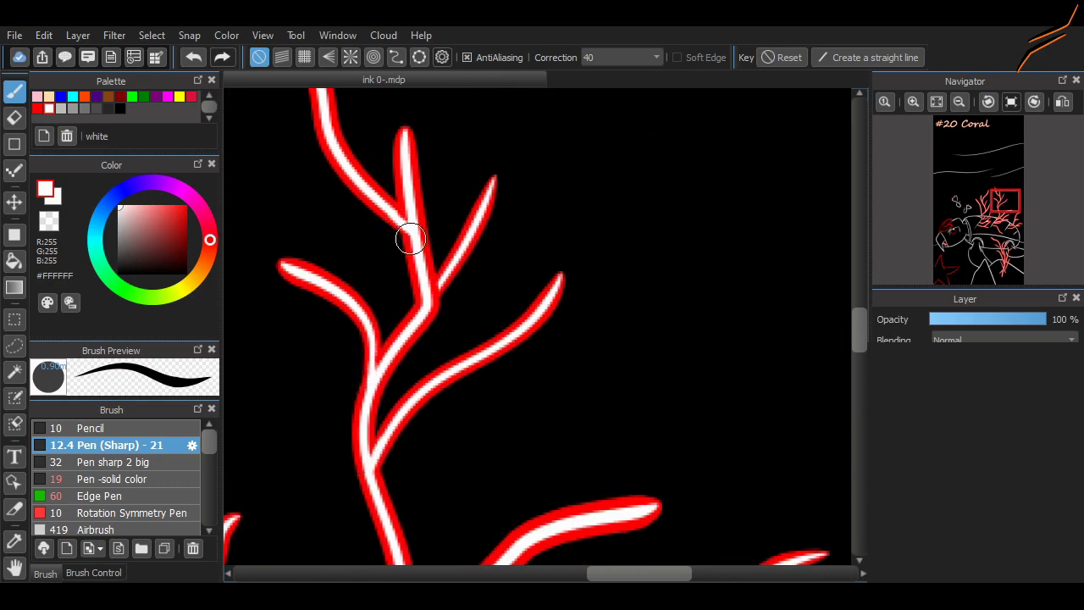
scroll(465, 339, "up", 2)
scroll(538, 326, "left", 5)
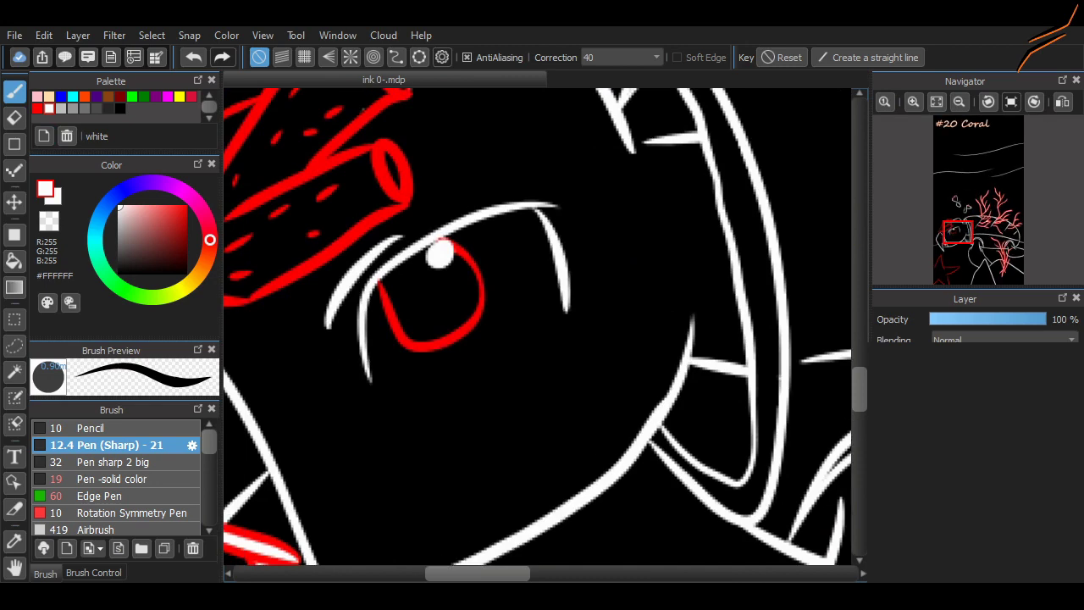
Sample the black background and paint over the edge of the beak's lower tip to sharpen its point
scroll(631, 383, "down", 2)
scroll(631, 383, "up", 3)
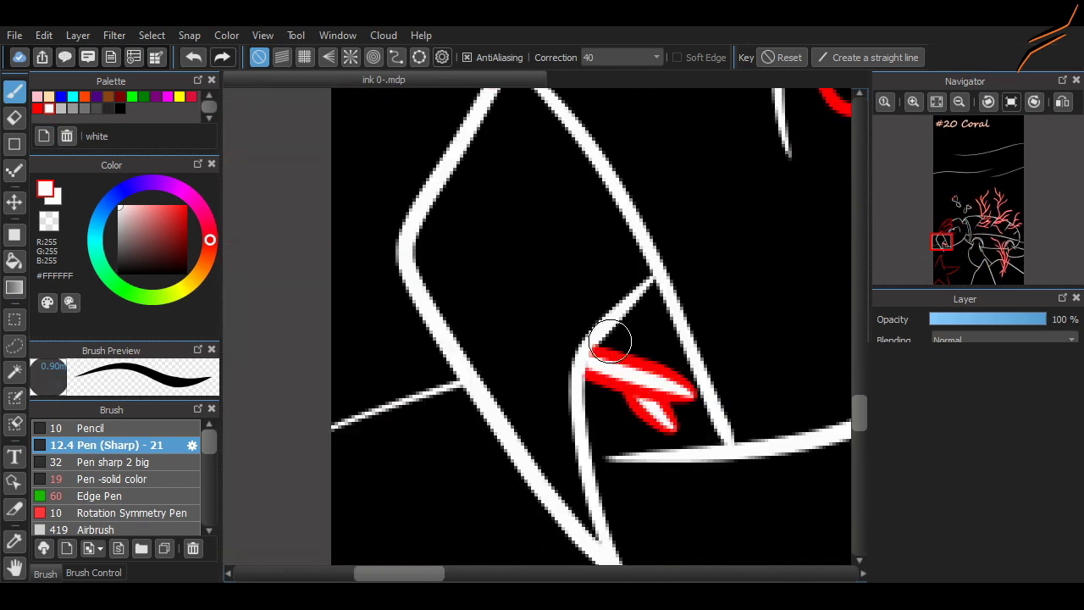
scroll(610, 343, "down", 2)
scroll(666, 356, "up", 2)
left_click(581, 418, "alt")
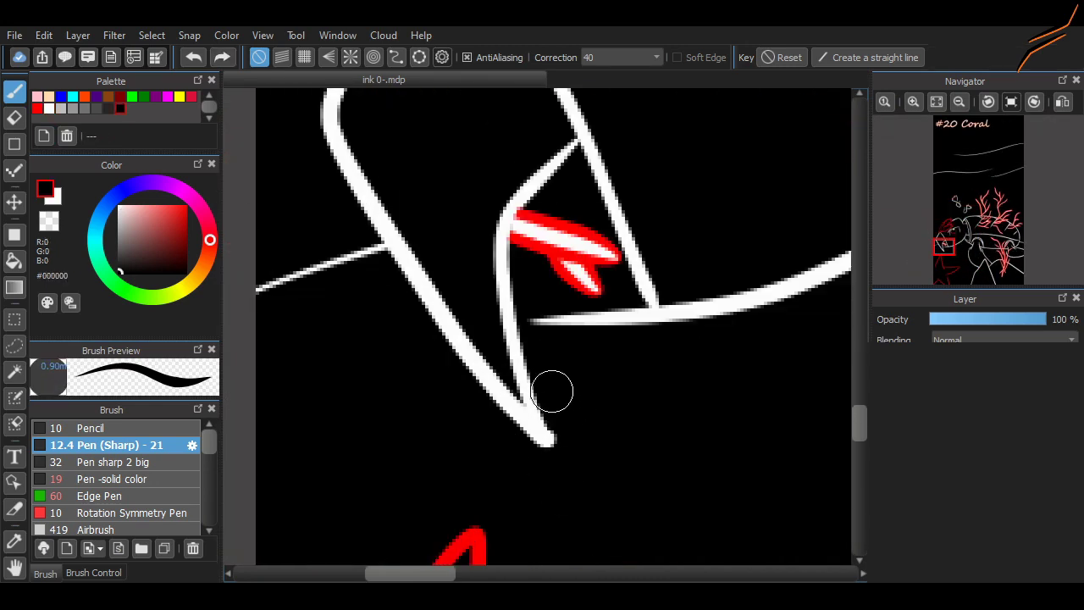
left_click_drag(542, 414, 565, 455)
Ink a short white slanted nostril mark on the upper part of the beak
scroll(646, 345, "up", 3)
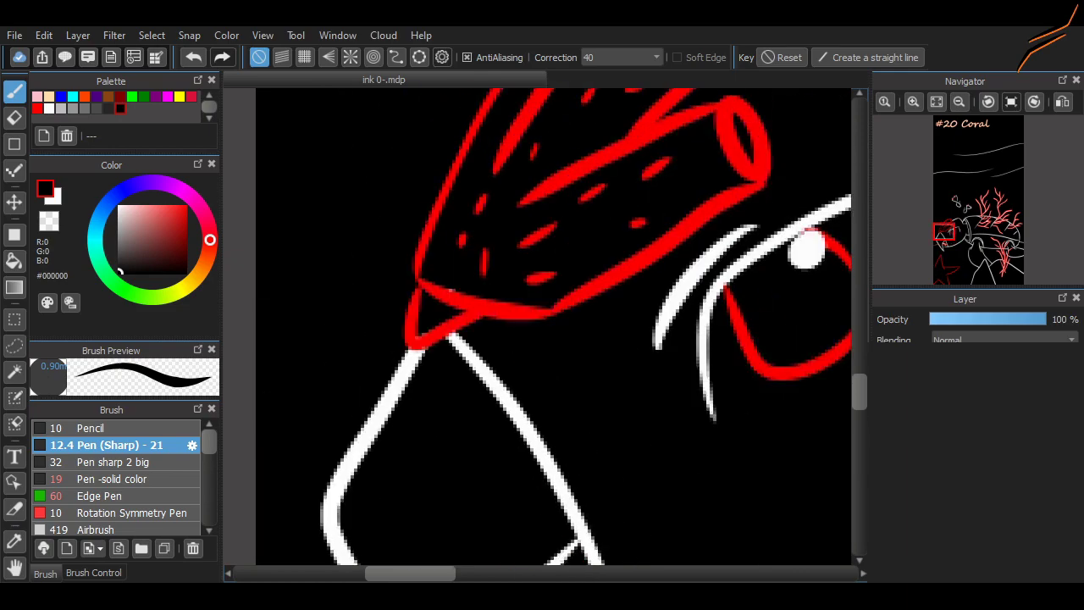
scroll(647, 345, "down", 1)
left_click(49, 108)
mouse_move(381, 366)
left_mouse_down()
mouse_move(395, 341)
mouse_move(381, 367)
left_mouse_up()
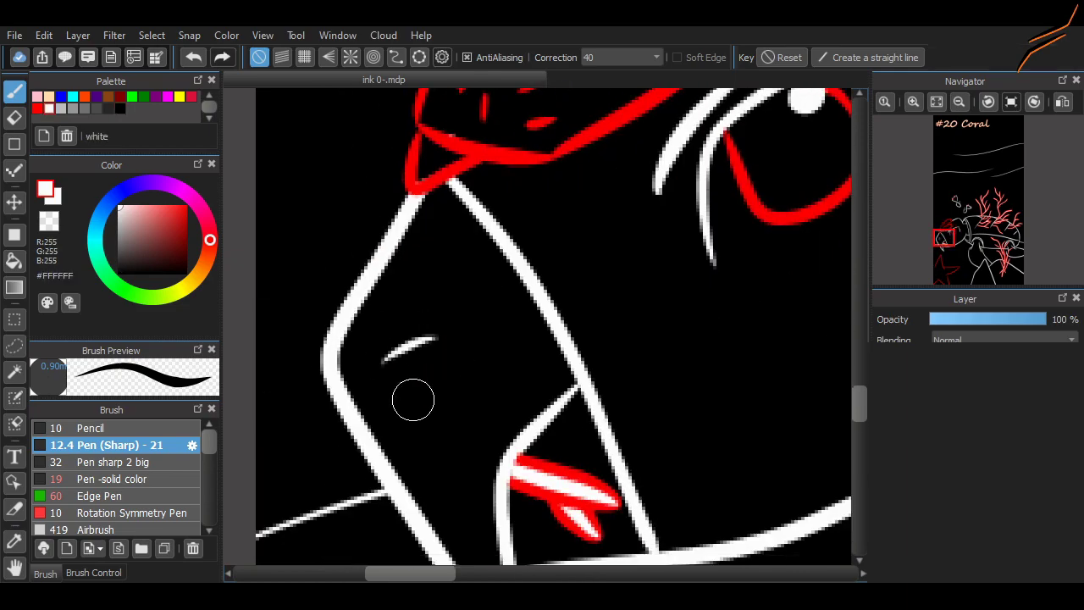
Add the text "symbiot" in a smaller size beneath the "#20 Coral" title
scroll(412, 394, "down", 4)
scroll(543, 339, "up", 1)
scroll(542, 254, "down", 1)
scroll(593, 339, "down", 5)
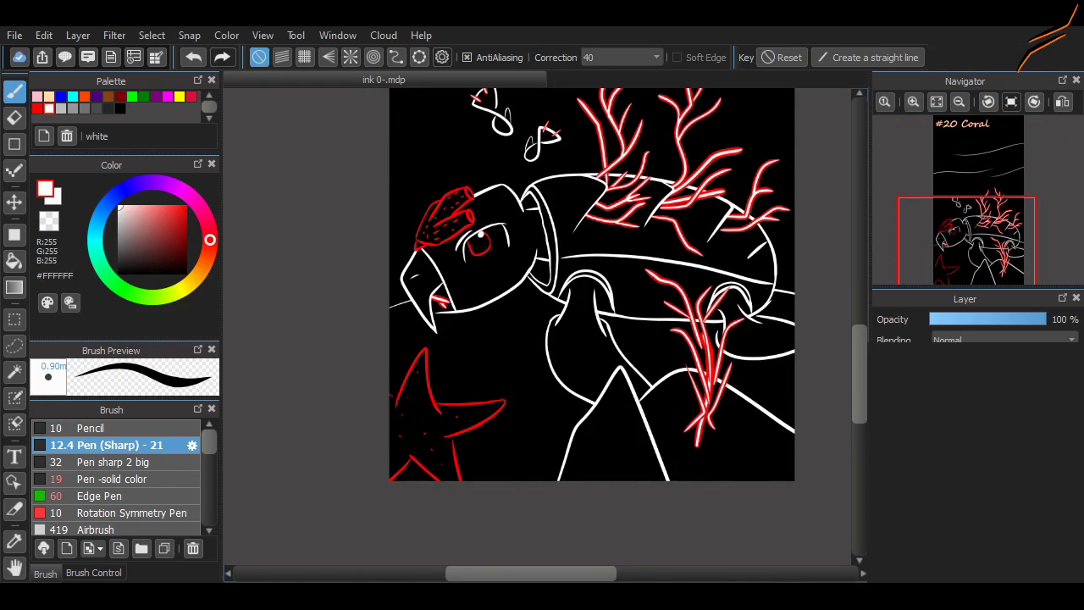
scroll(593, 339, "up", 5)
scroll(593, 339, "down", 4)
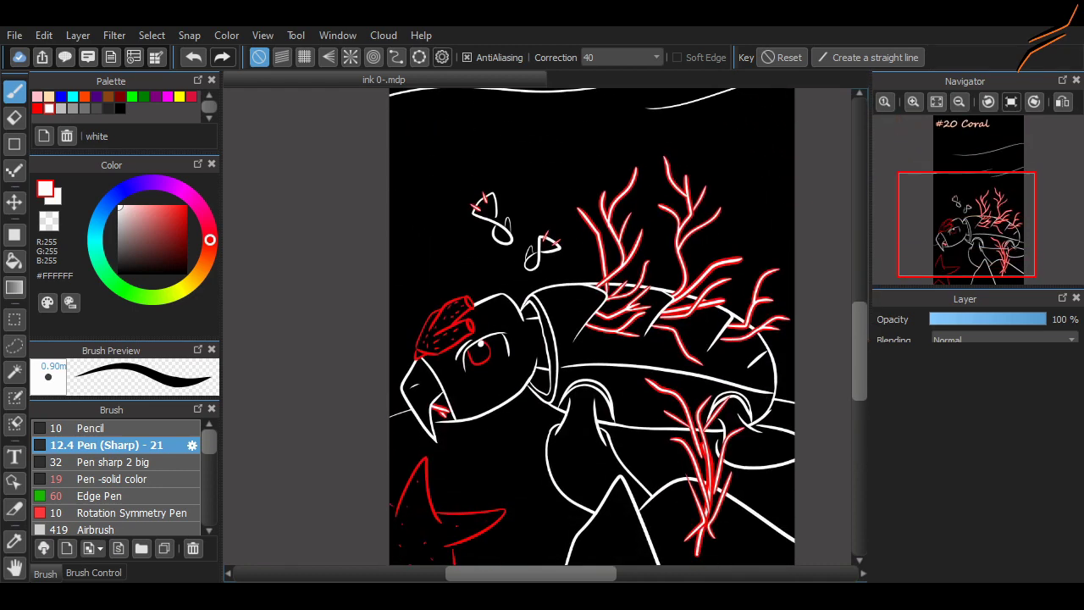
scroll(593, 339, "up", 5)
key("t")
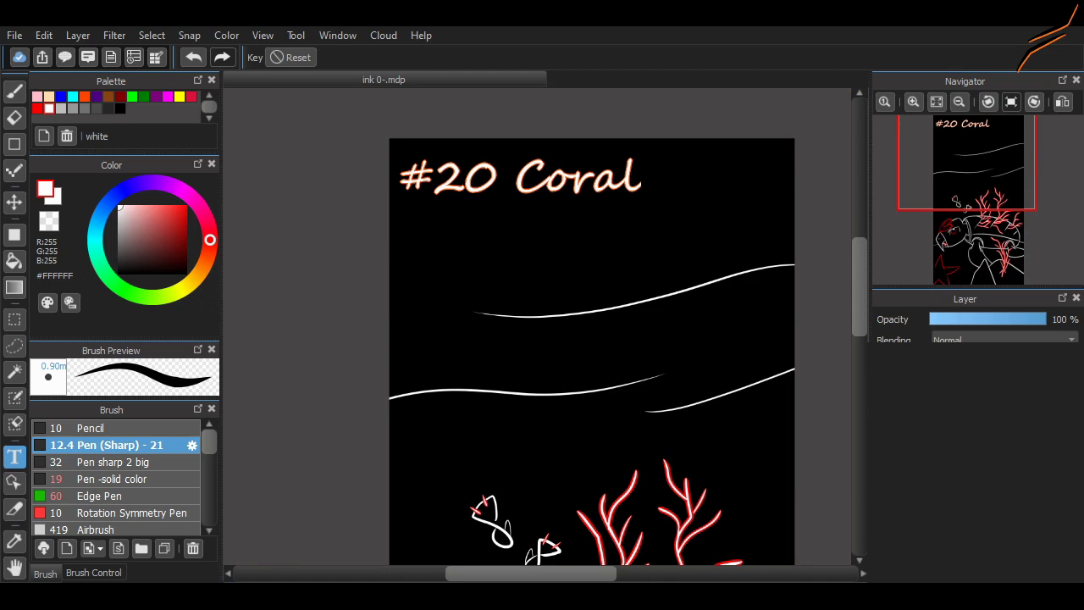
key("Return")
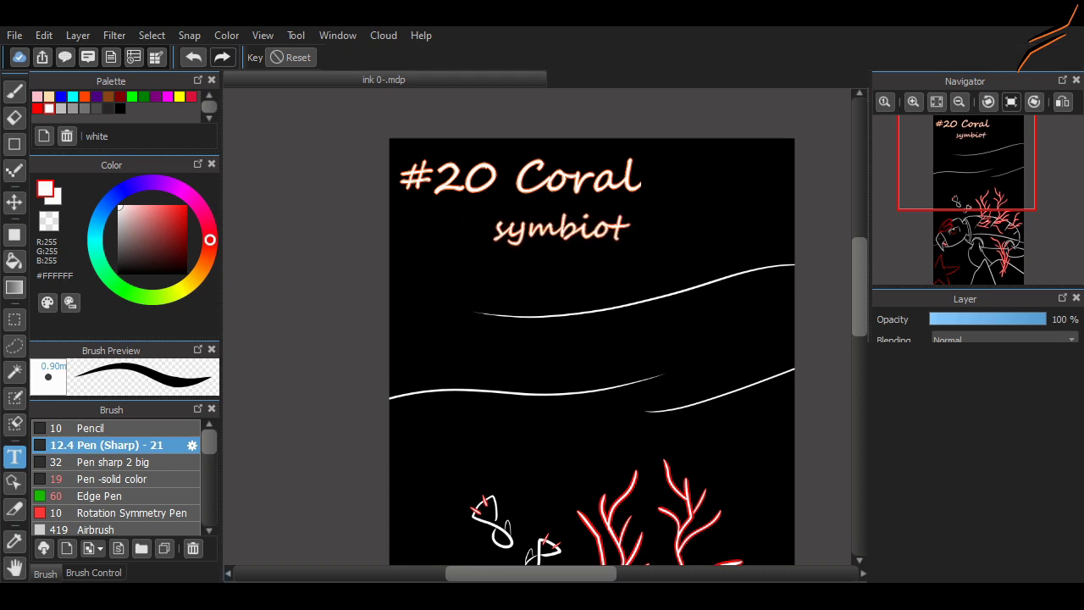
Enclose the word "symbiot" under the title in double quotation marks
type("`")
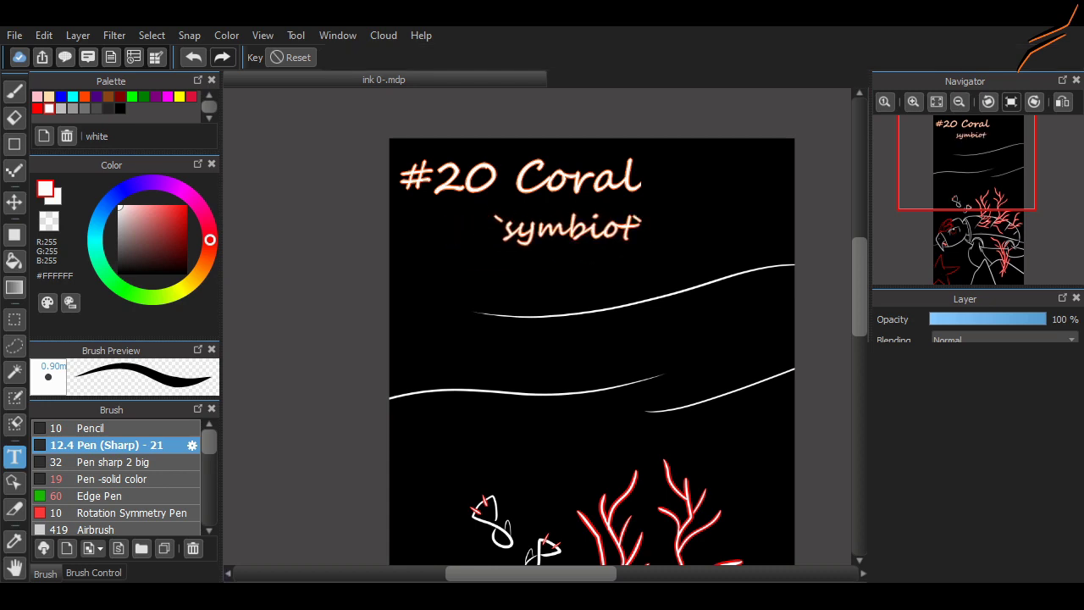
key("BackSpace")
type("\"")
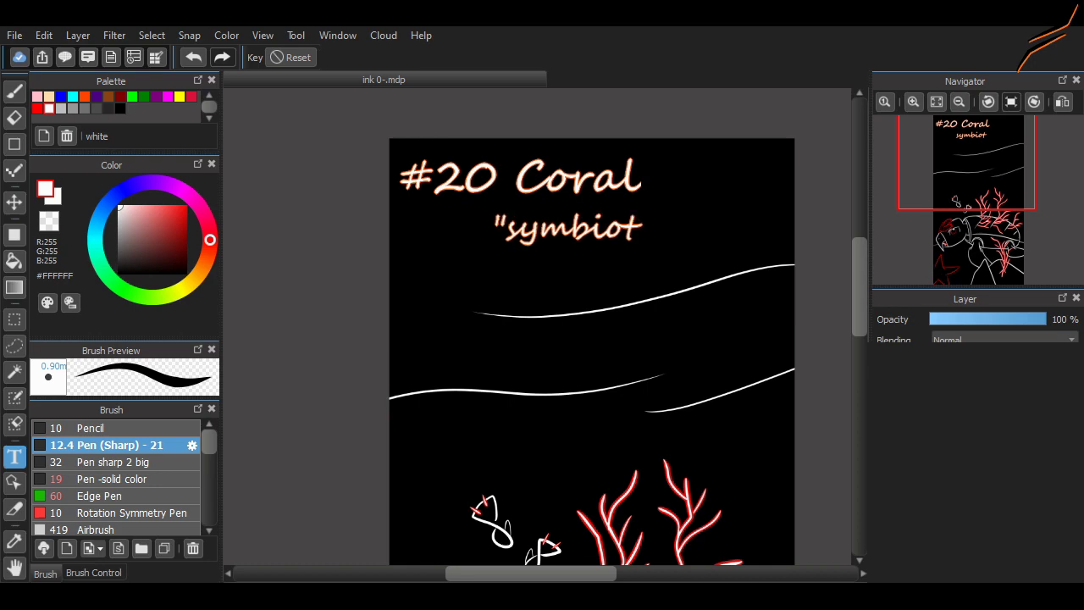
scroll(542, 335, "down", 5)
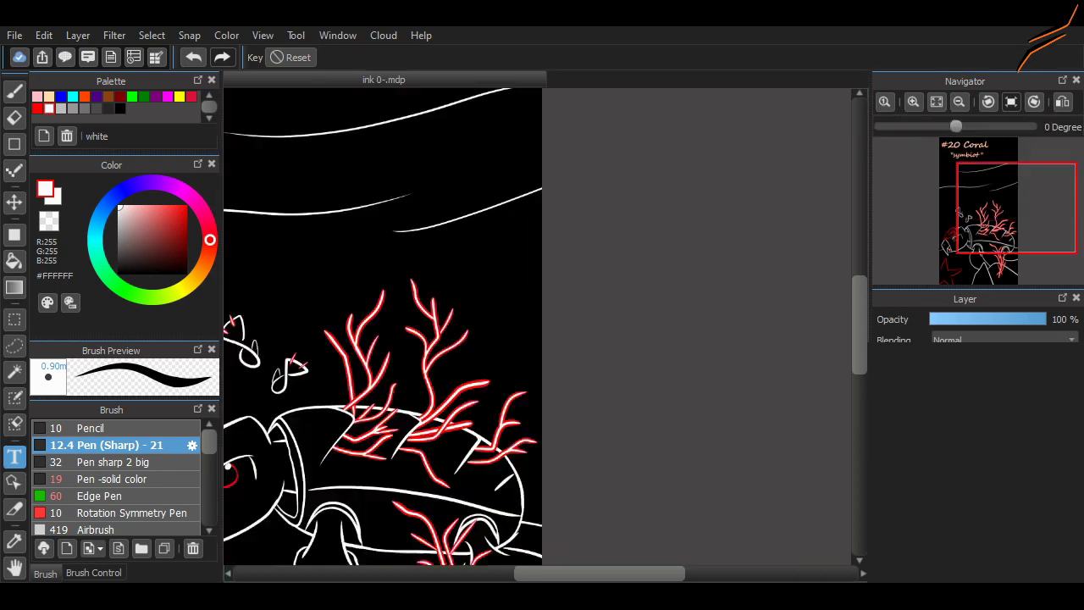
scroll(542, 335, "up", 3)
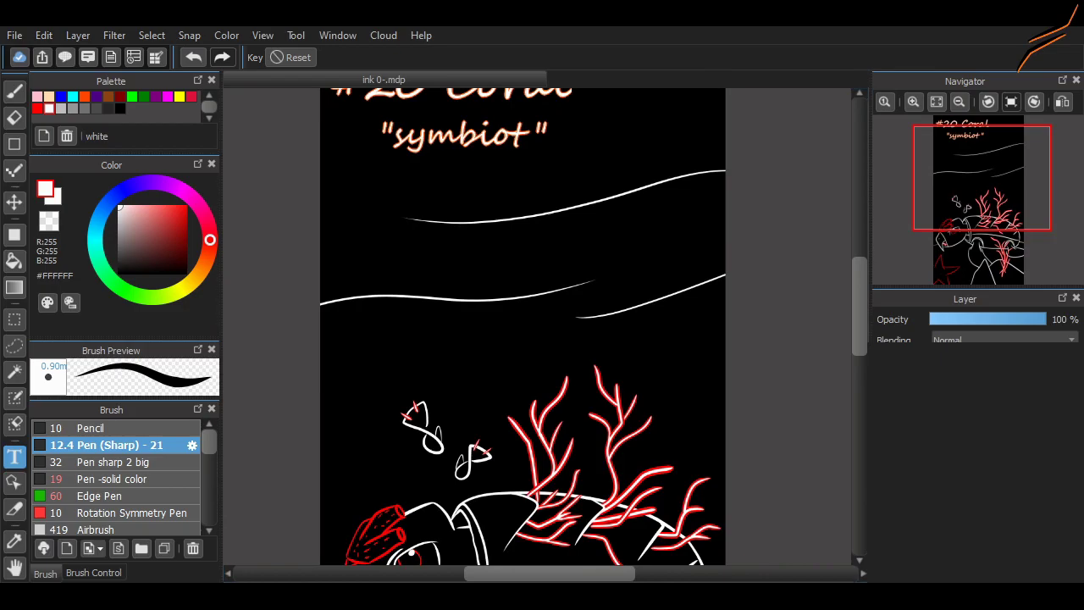